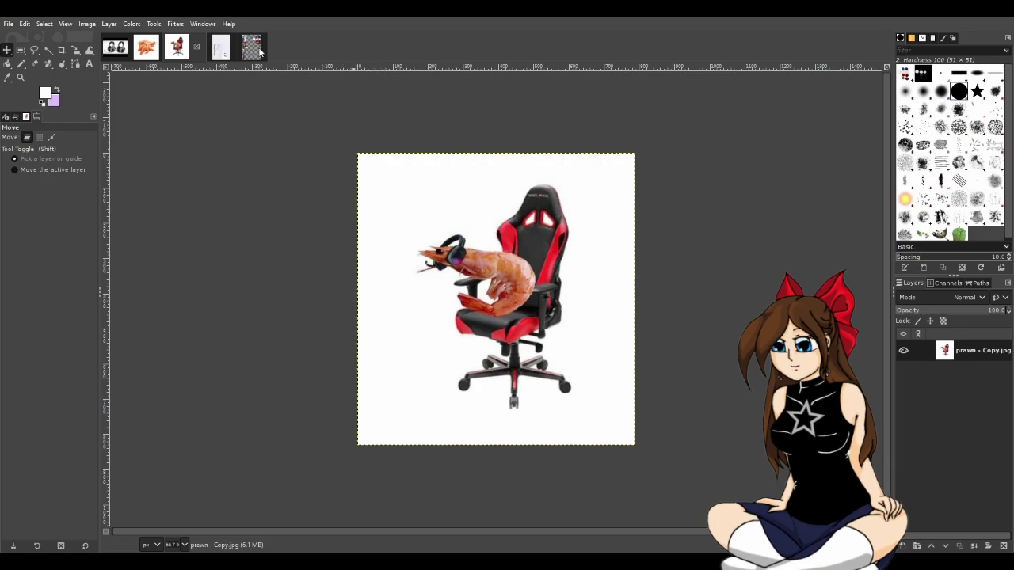
Open the spiral-notebook character sketch and examine the drawing and its colour palette up close.
left_click(215, 50)
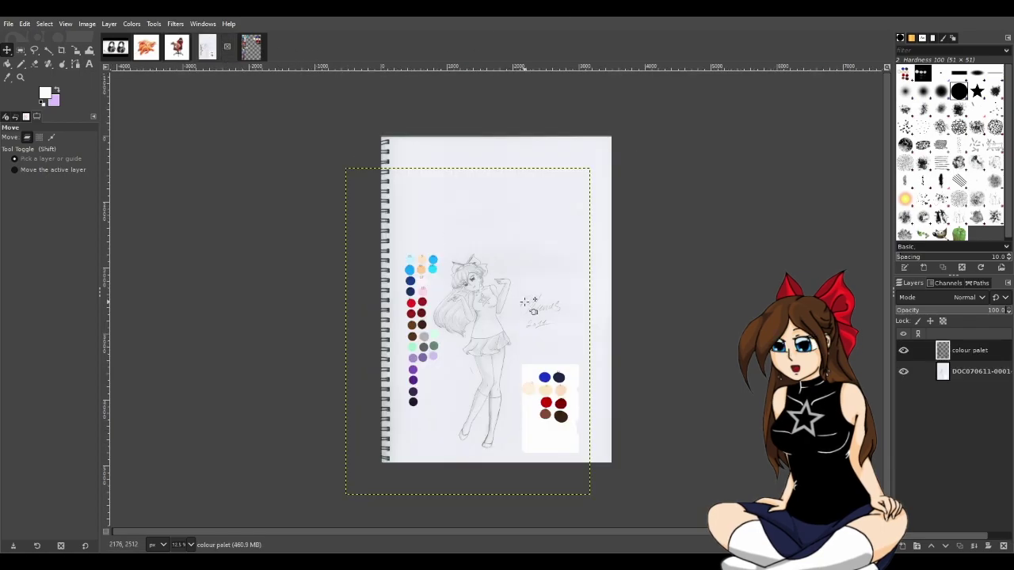
scroll(553, 311, "up", 1)
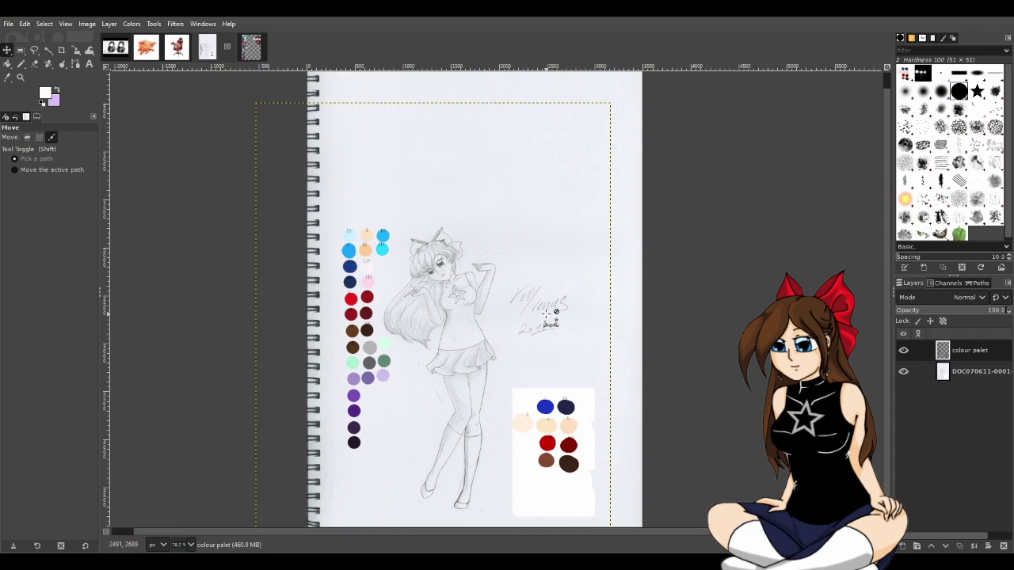
scroll(553, 310, "up", 1)
scroll(546, 313, "down", 1)
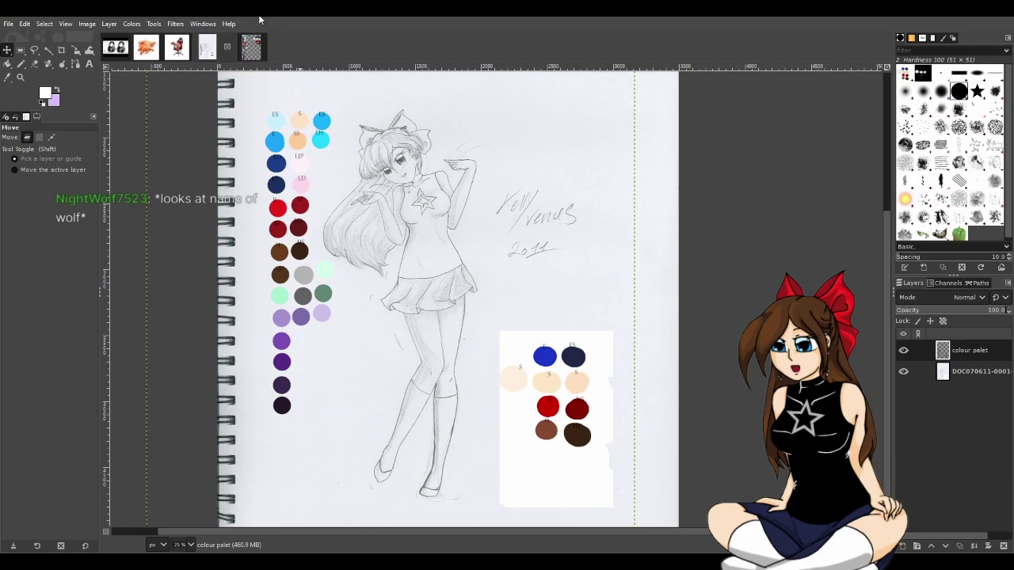
Return to the prawn-in-gaming-chair image and add a transparent layer named Lines above the photo.
left_click(178, 48)
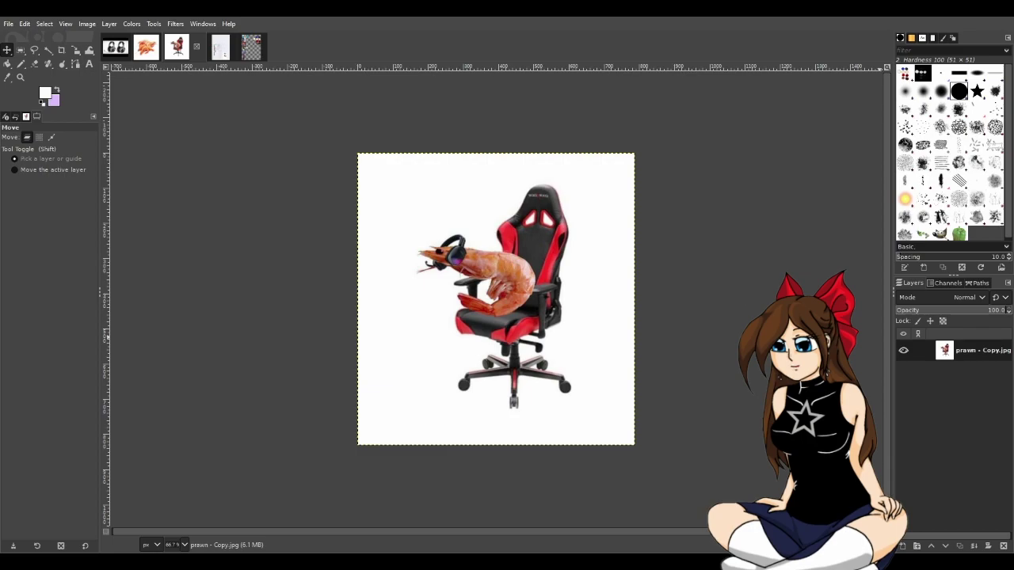
left_click(921, 542, "shift")
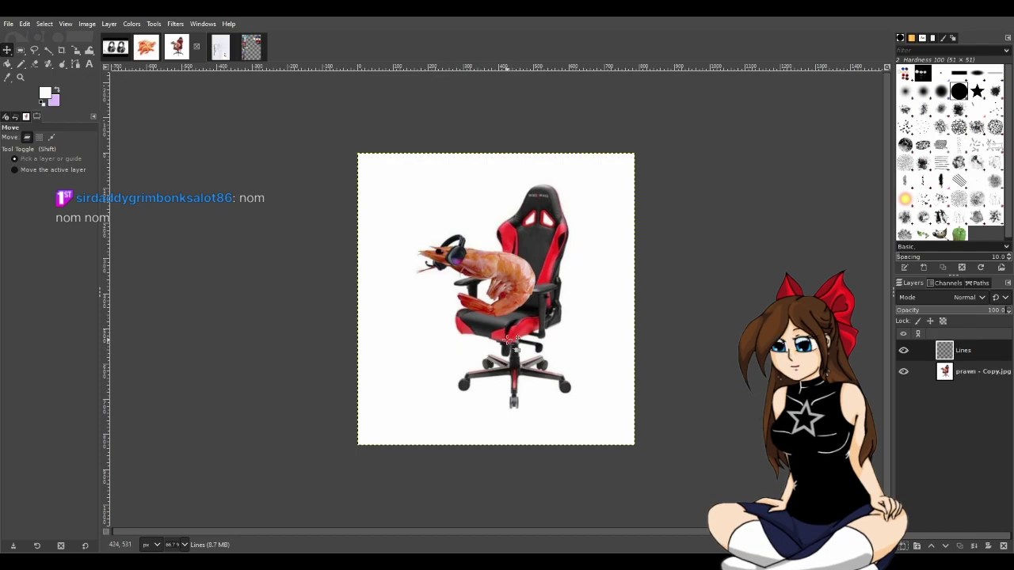
key("1")
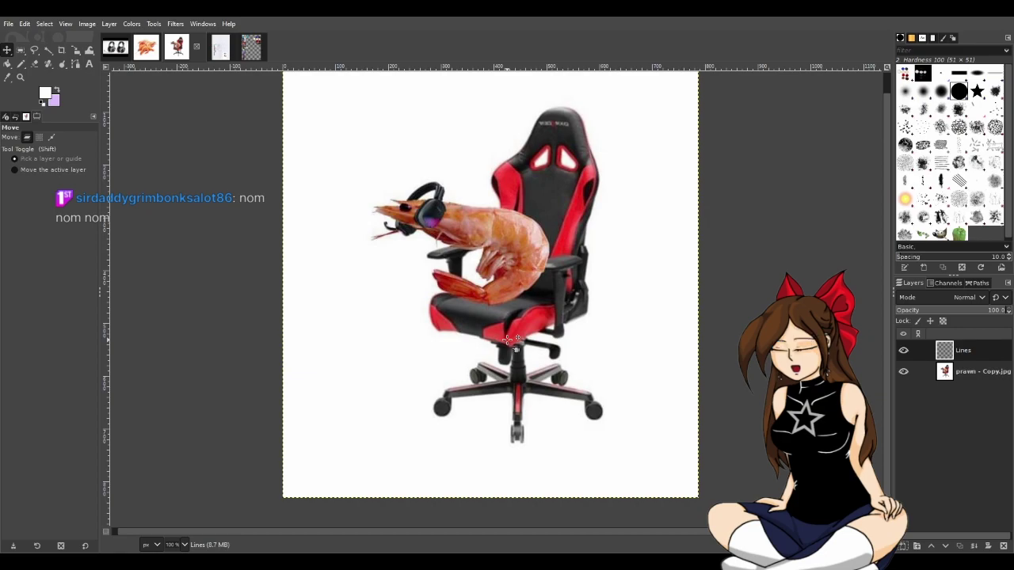
Set up the Pencil tool with a black foreground colour and a brush size of 6.
left_click(20, 50)
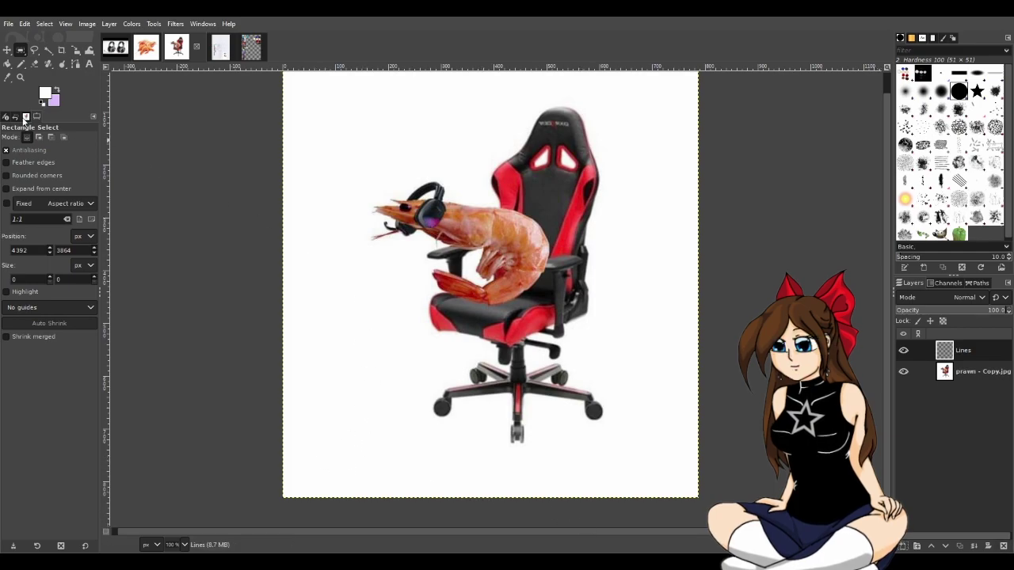
left_click(21, 65)
left_click(53, 92)
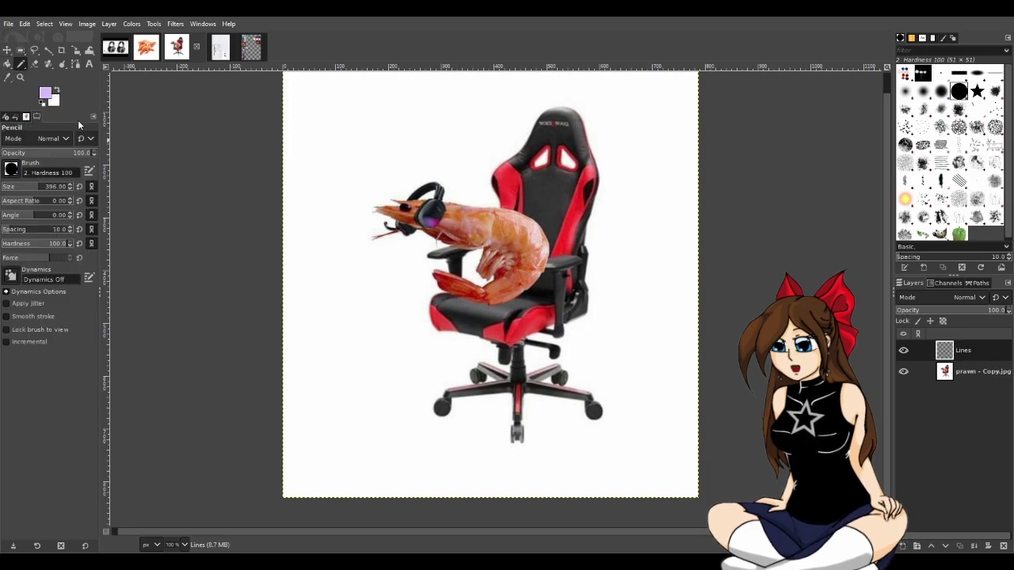
key("d")
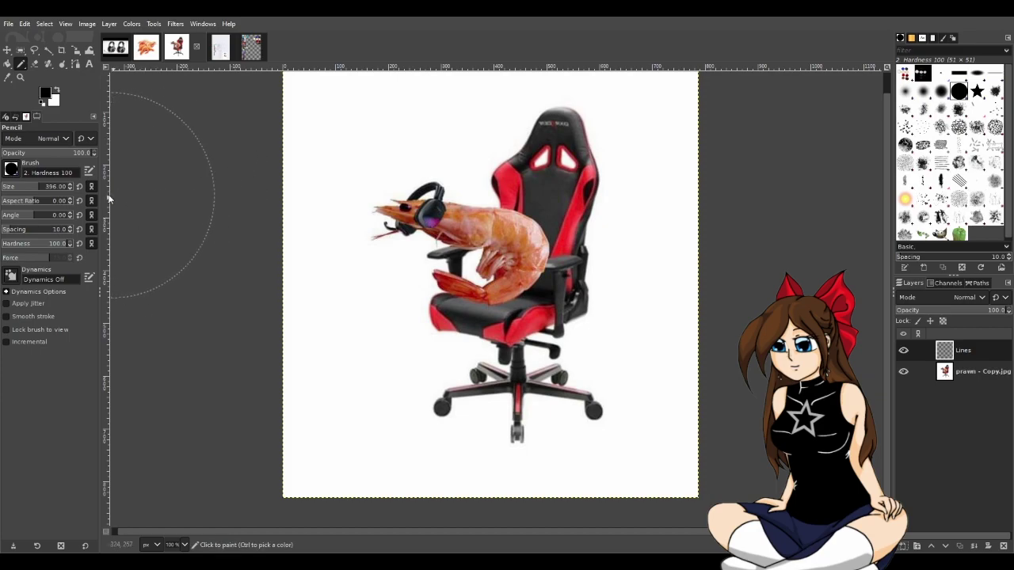
left_click(13, 187)
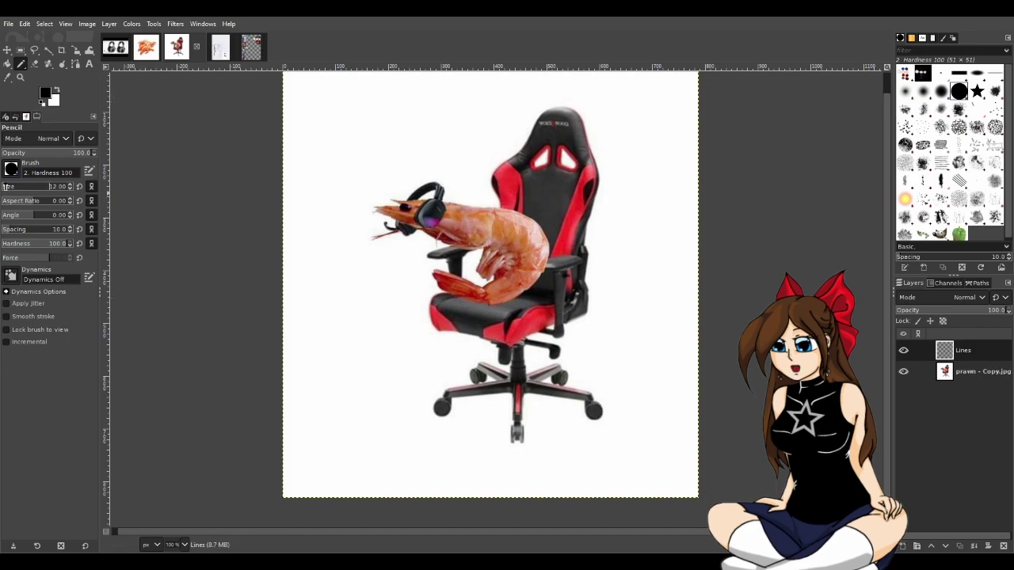
scroll(426, 226, "up", 2)
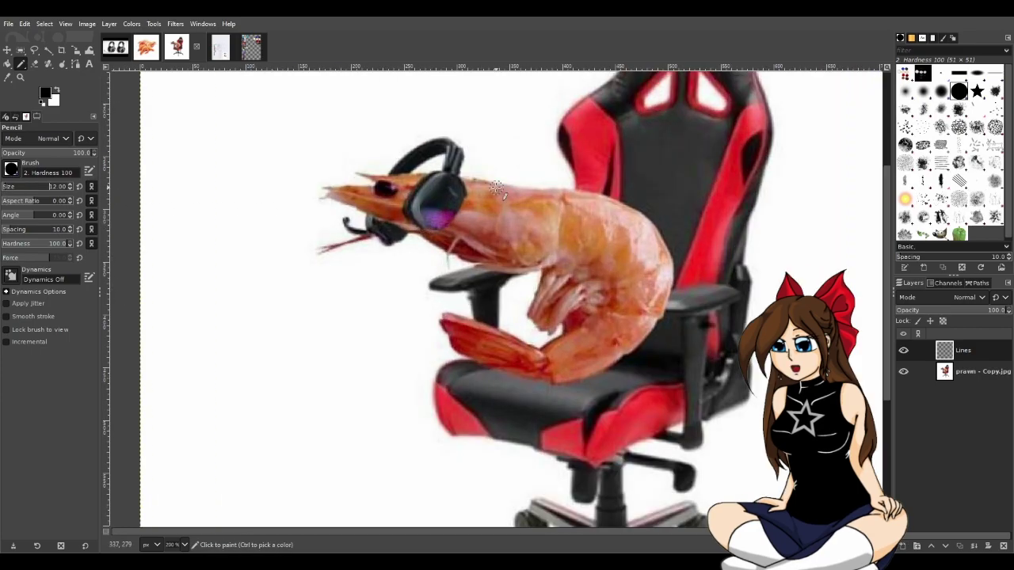
scroll(69, 185, "up", 5)
scroll(69, 185, "up", 5)
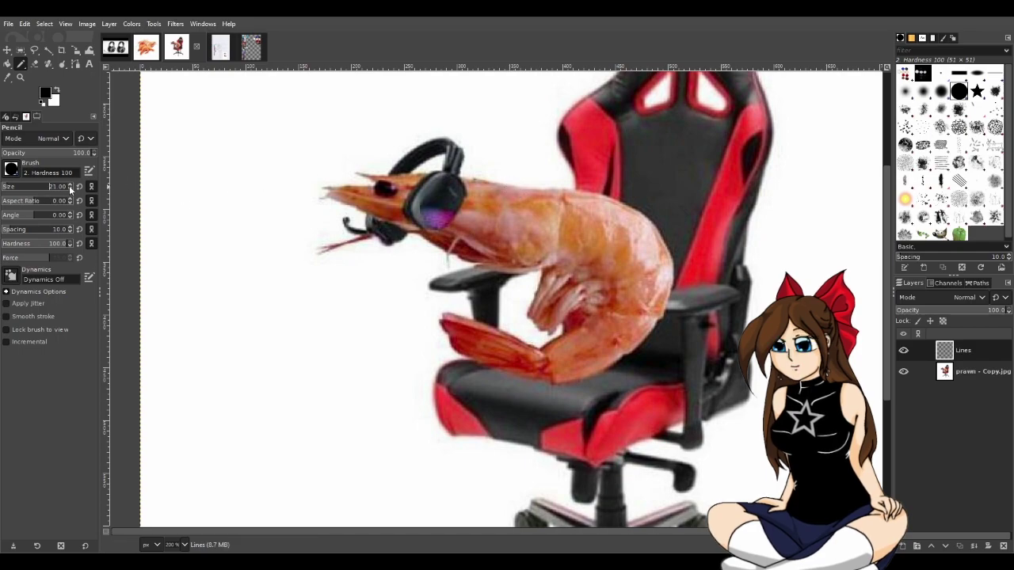
scroll(53, 187, "down", 10)
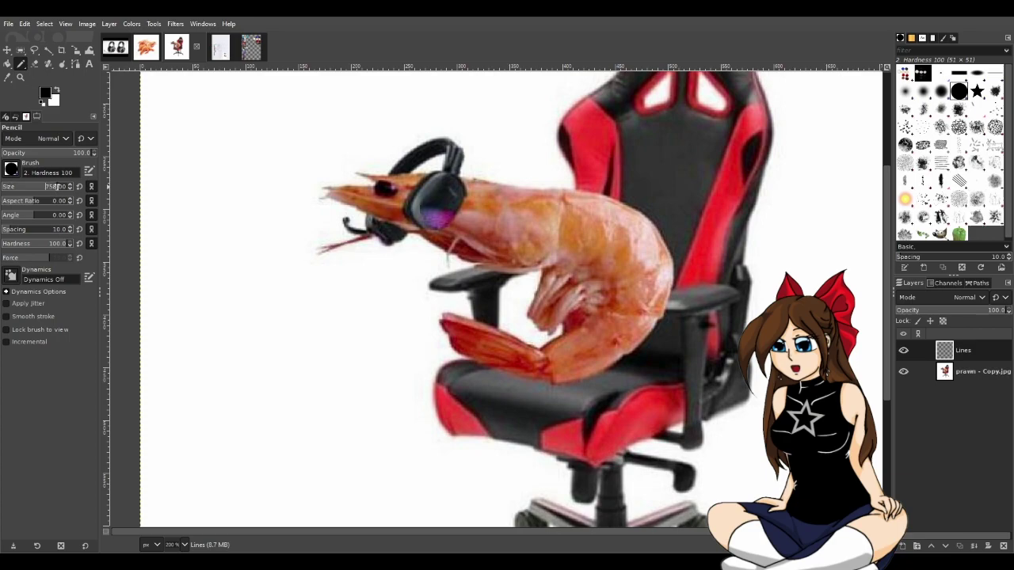
scroll(5, 187, "down", 6)
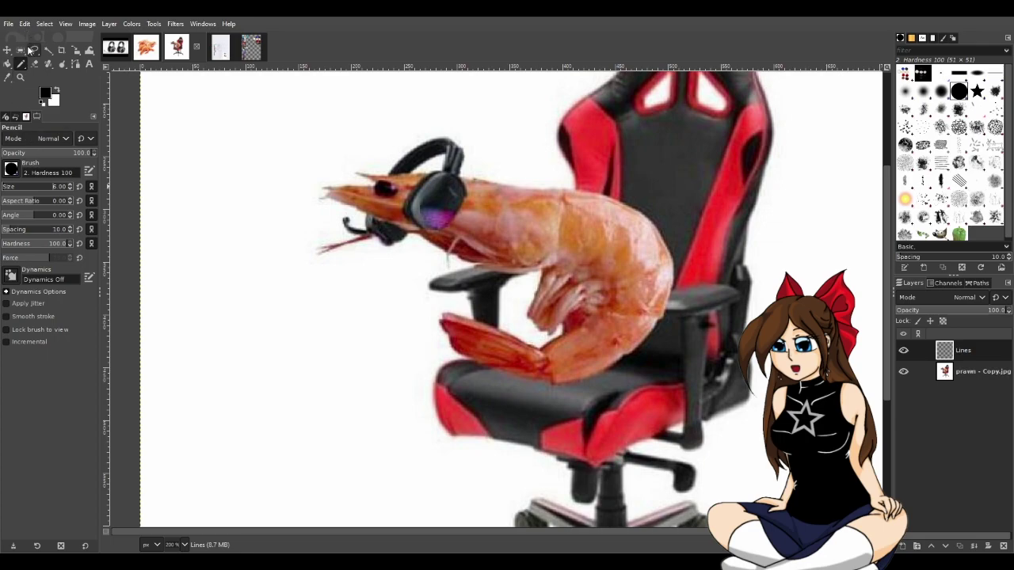
Crop the image to 784 × 518 px at position 4, 105 around the prawn and chair, and save it.
left_click(62, 50)
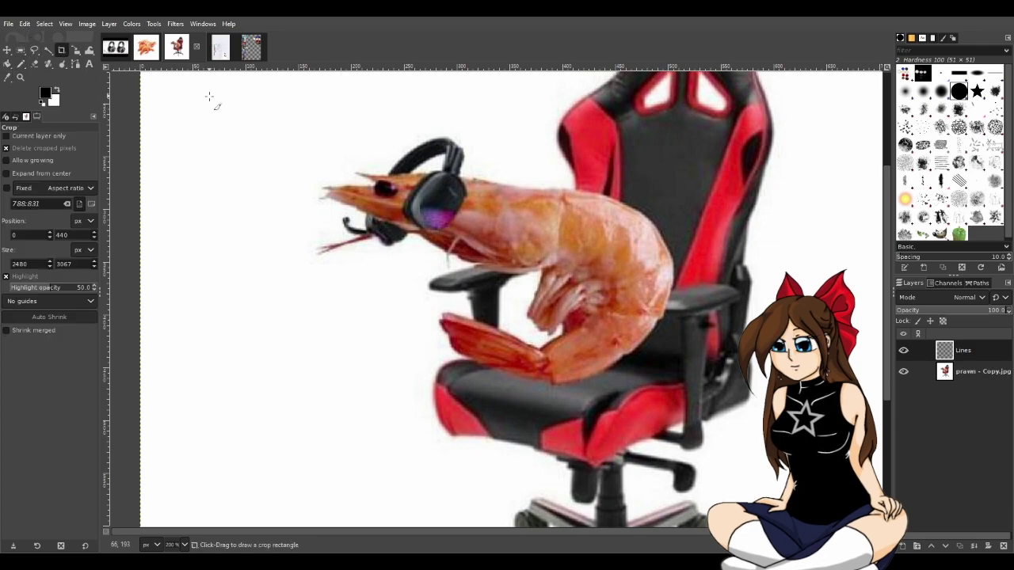
scroll(216, 105, "down", 1)
scroll(238, 121, "up", 3)
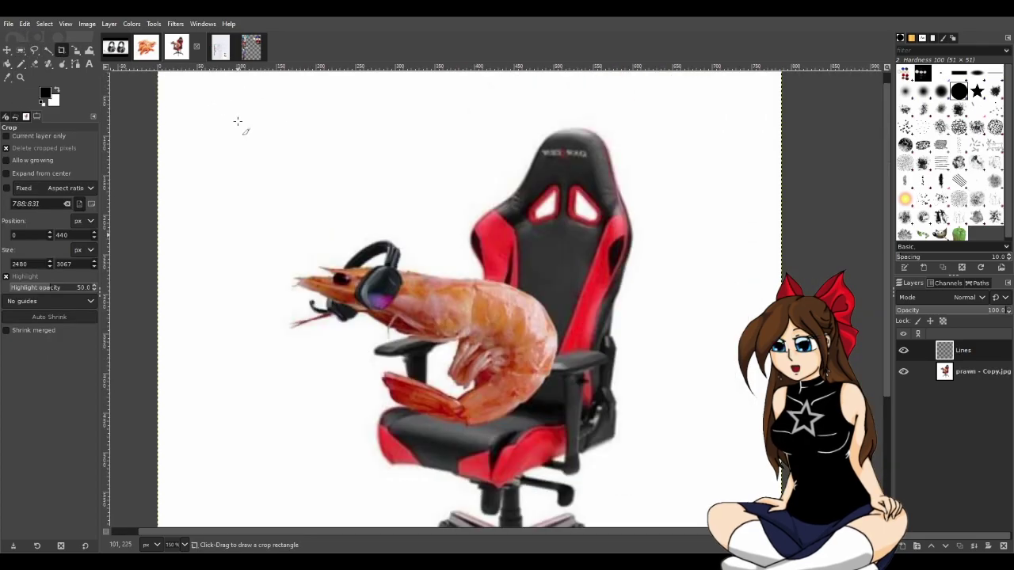
left_click_drag(161, 160, 819, 546)
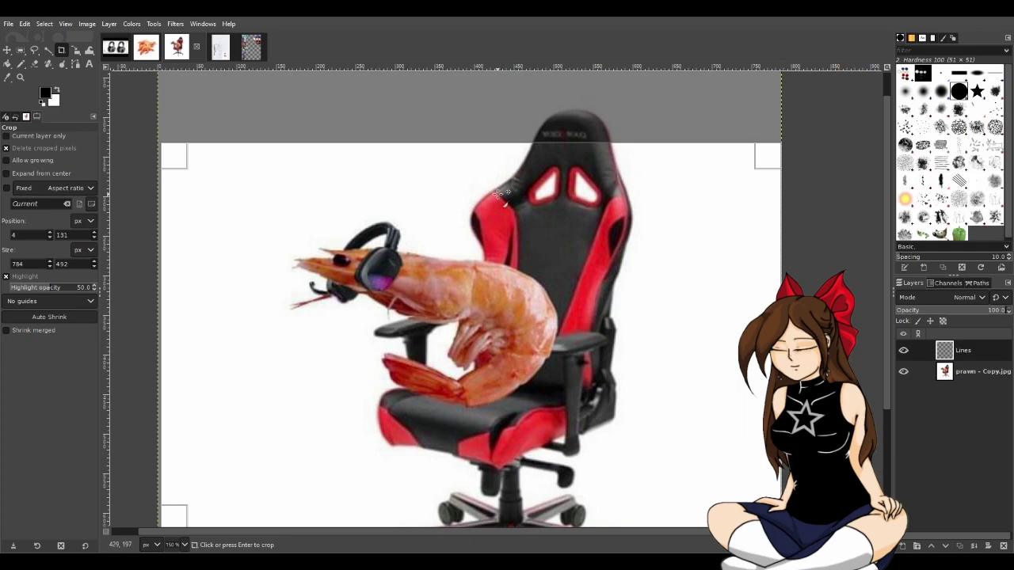
left_click_drag(475, 170, 474, 147)
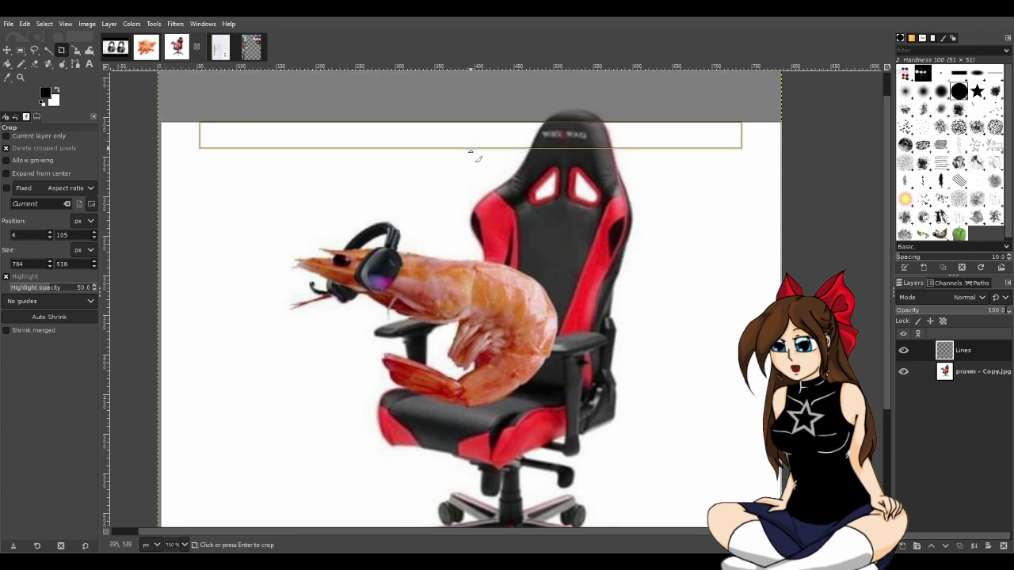
scroll(485, 250, "down", 5)
scroll(489, 250, "up", 5)
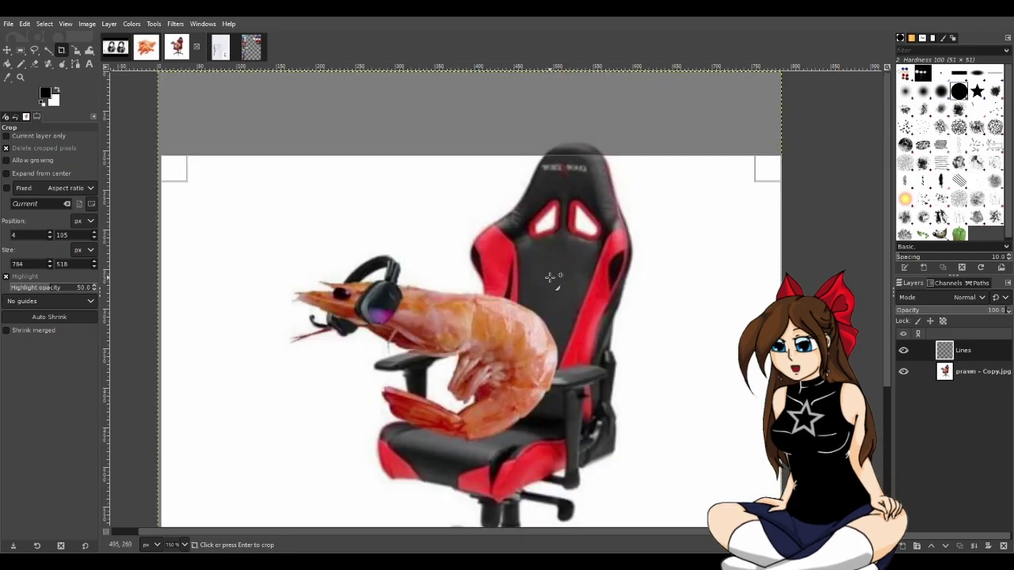
left_click(528, 261)
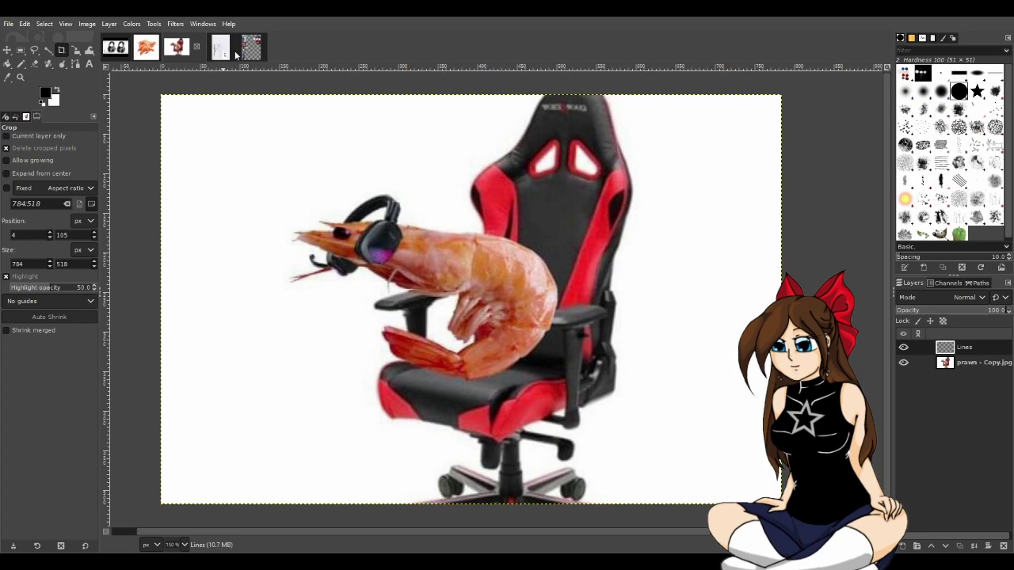
key("ctrl+s")
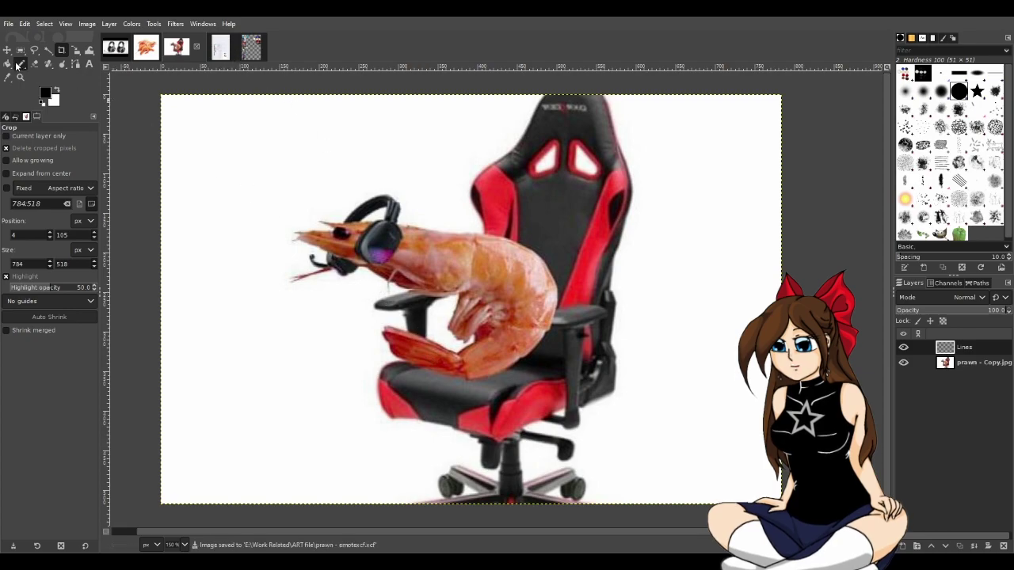
Trace the prawn's back with the black Pencil from the head spike to the body's outer bend, and outline the pointed snout.
key("n")
scroll(463, 271, "up", 2)
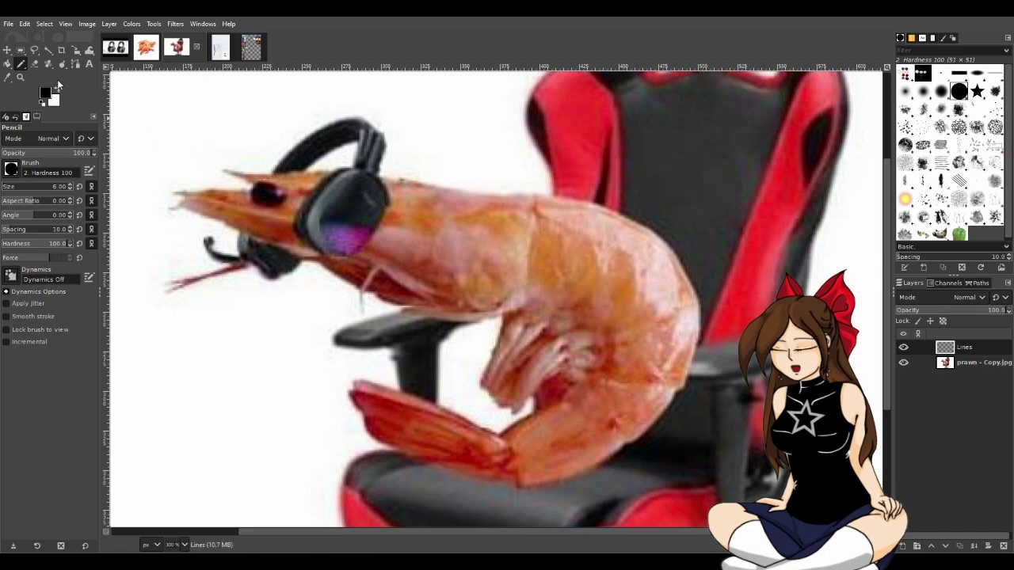
left_click(21, 65)
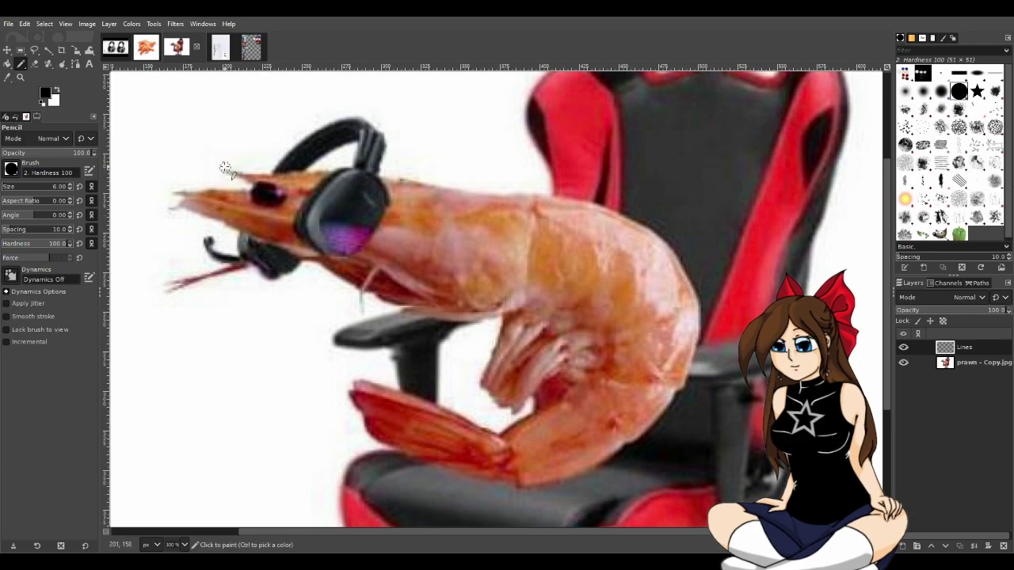
mouse_move(225, 167)
left_mouse_down()
mouse_move(411, 176)
mouse_move(594, 206)
mouse_move(650, 230)
mouse_move(702, 303)
left_mouse_up()
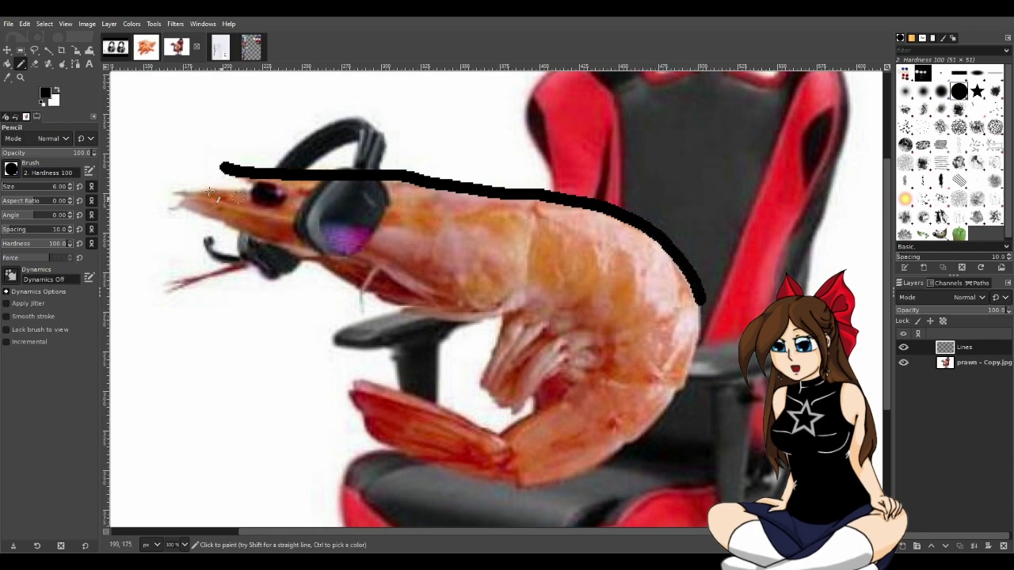
mouse_move(226, 170)
left_mouse_down()
mouse_move(252, 187)
mouse_move(173, 189)
mouse_move(175, 203)
mouse_move(301, 245)
left_mouse_up()
key("ctrl+z")
key("ctrl+y")
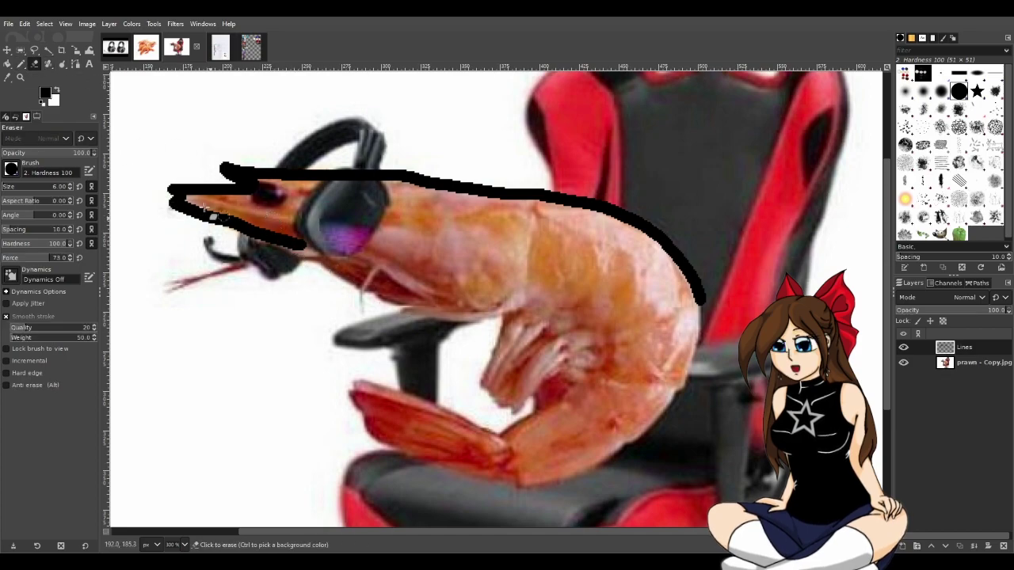
Erase the line under the prawn's head, redraw it to the headphones, and trace the belly as far as the legs.
mouse_move(318, 243)
left_mouse_down()
mouse_move(252, 245)
mouse_move(273, 227)
mouse_move(214, 219)
left_mouse_up()
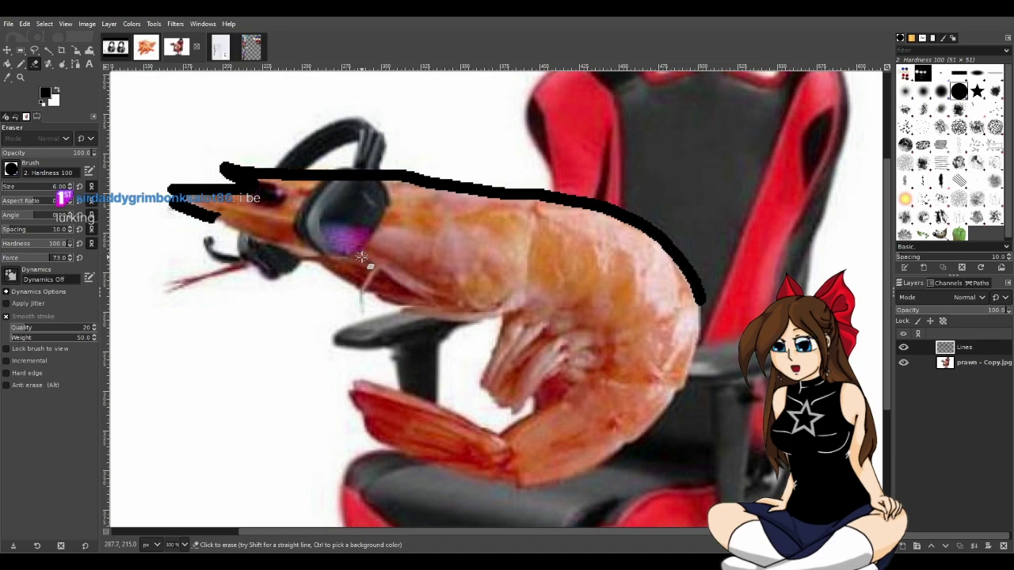
left_click(21, 63)
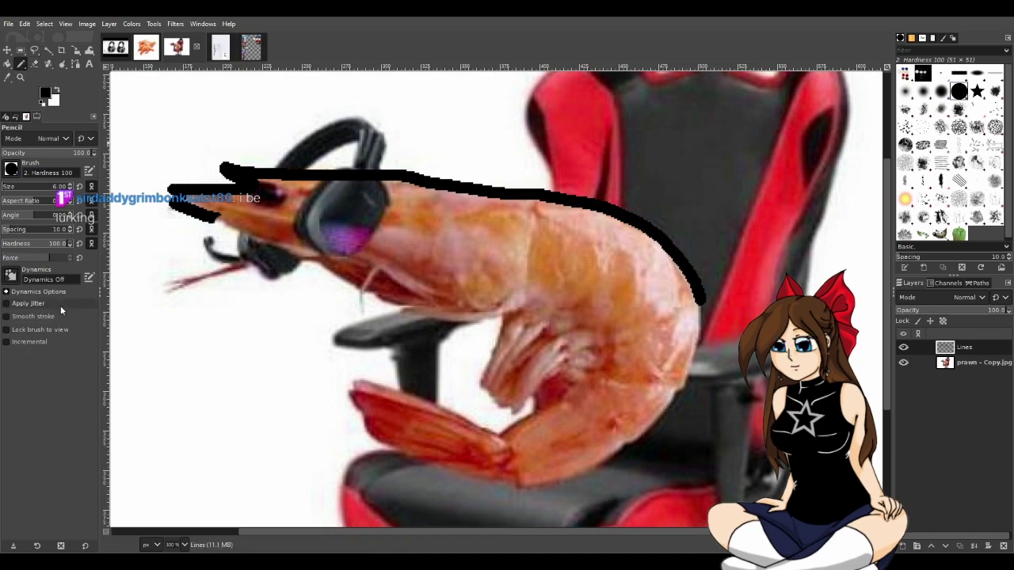
left_click_drag(214, 220, 318, 254)
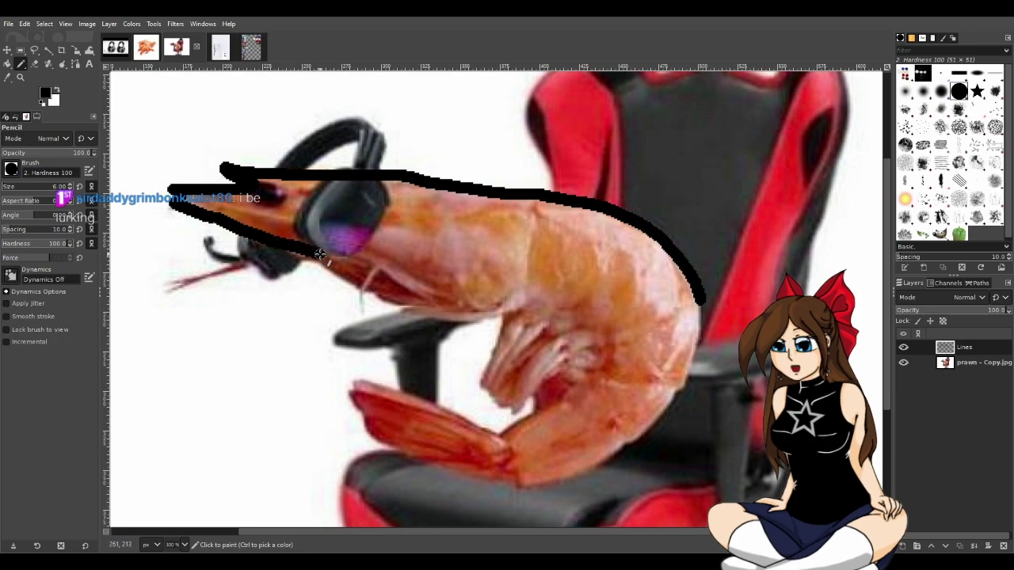
mouse_move(339, 258)
left_mouse_down()
mouse_move(356, 287)
mouse_move(395, 303)
mouse_move(517, 303)
left_mouse_up()
Trace the inner curve of the prawn's body from the belly line around the legs to the tail joint.
scroll(588, 335, "down", 2)
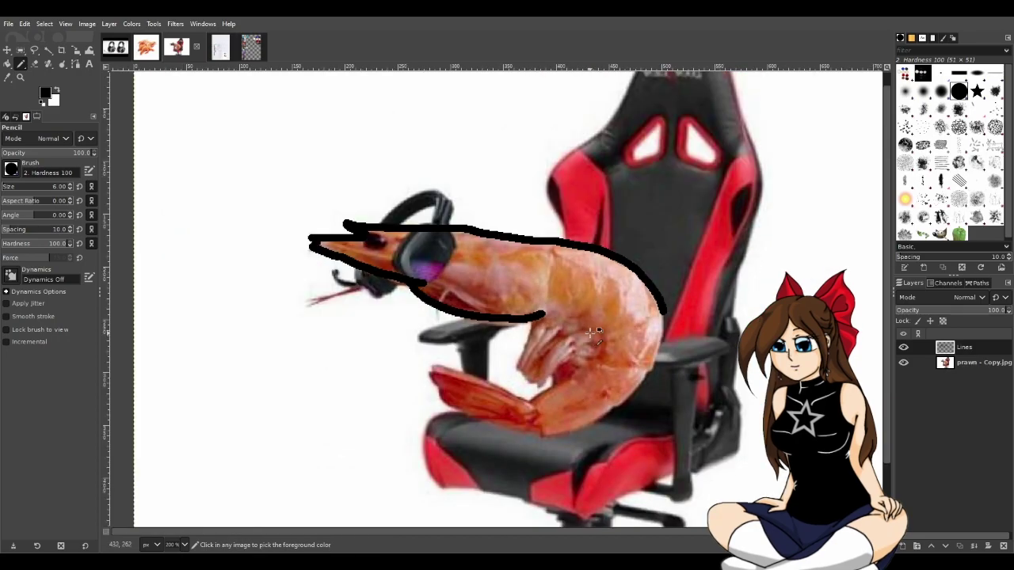
scroll(587, 334, "up", 3)
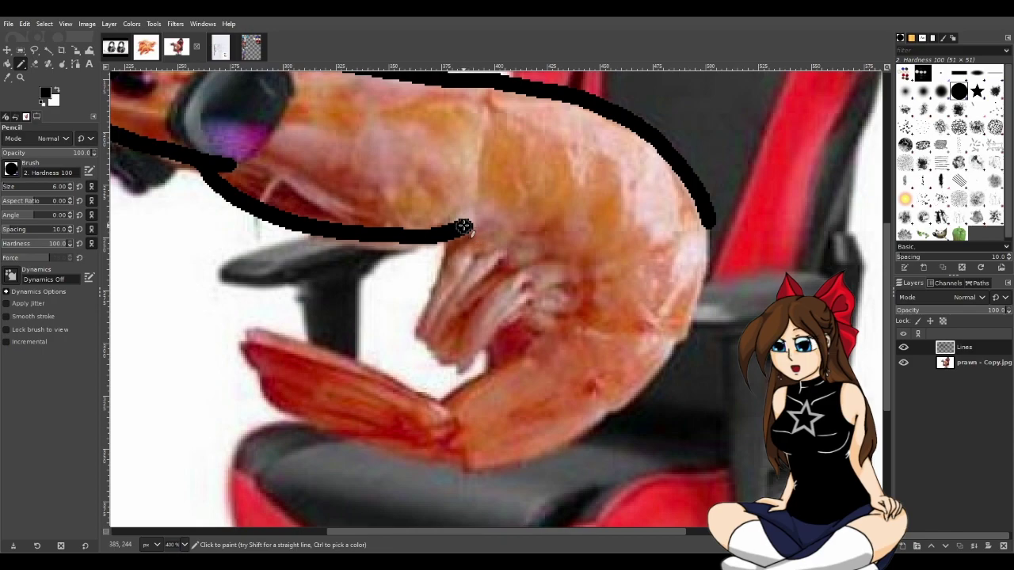
mouse_move(468, 227)
left_mouse_down()
mouse_move(504, 219)
mouse_move(510, 240)
left_mouse_up()
key("ctrl+z")
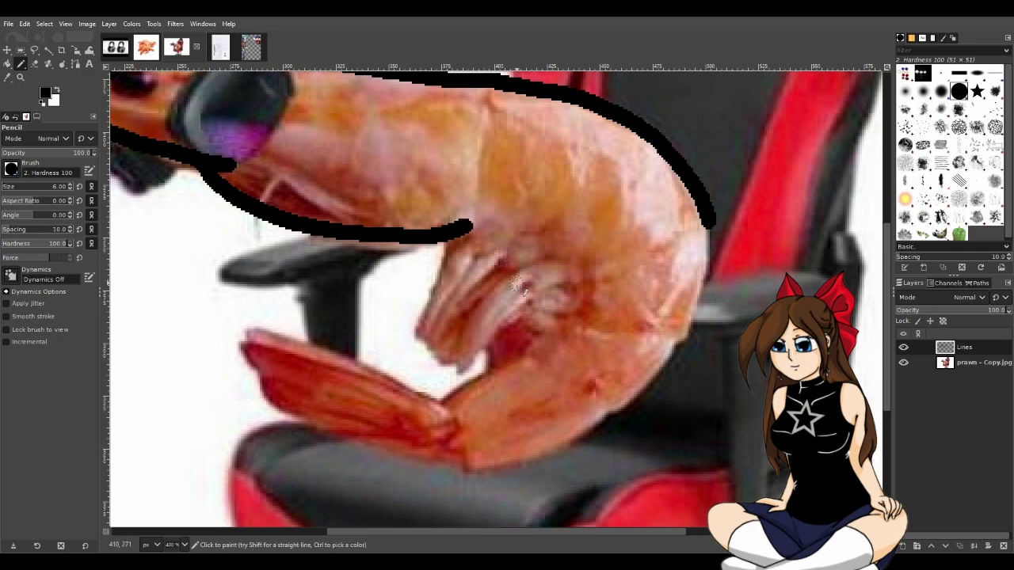
mouse_move(464, 227)
left_mouse_down()
mouse_move(527, 233)
mouse_move(548, 260)
mouse_move(582, 266)
mouse_move(575, 288)
mouse_move(584, 305)
mouse_move(529, 355)
mouse_move(549, 359)
mouse_move(444, 398)
left_mouse_up()
key("ctrl+z")
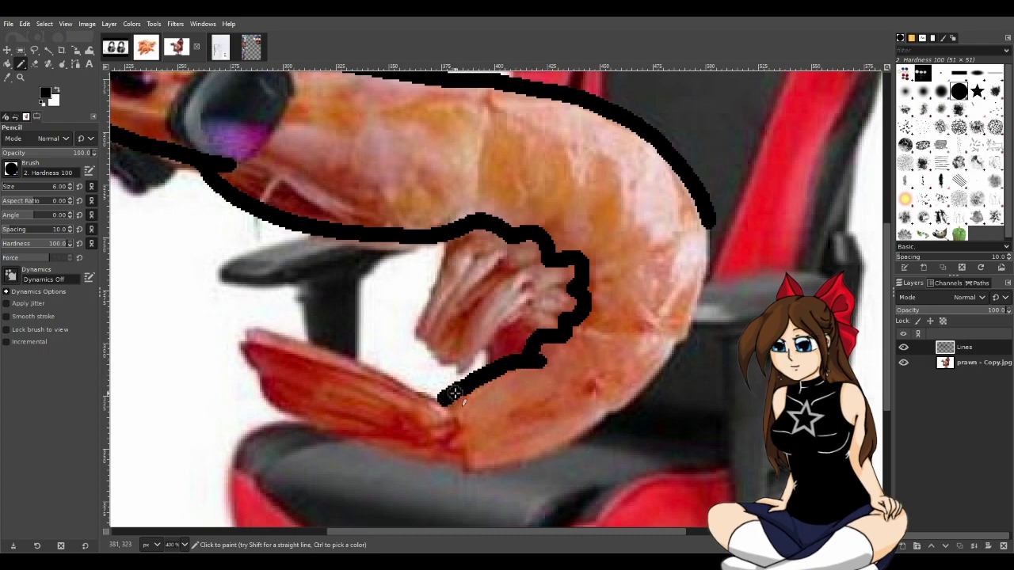
key("ctrl+z")
mouse_move(539, 361)
left_mouse_down()
mouse_move(484, 376)
mouse_move(446, 405)
left_mouse_up()
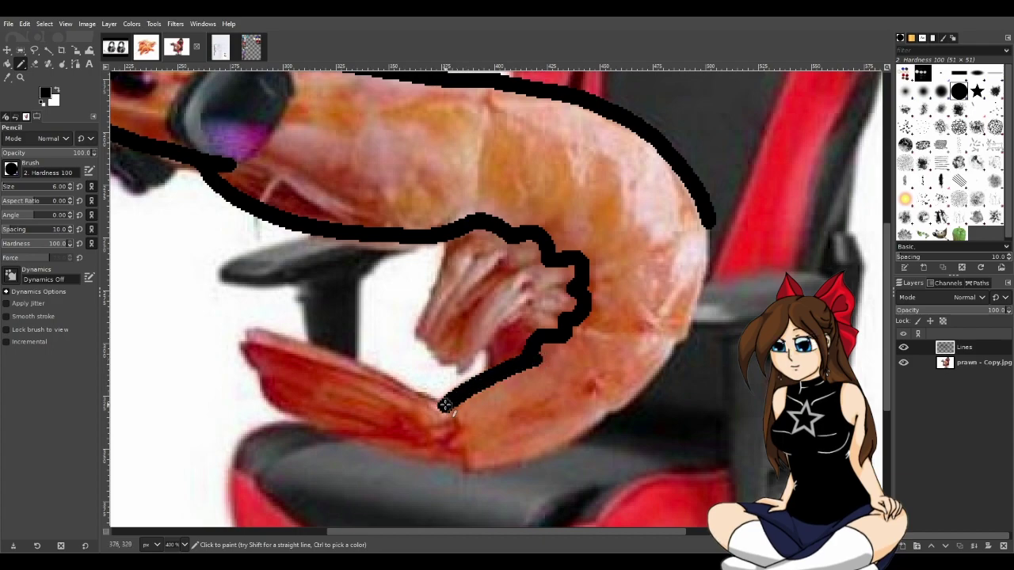
Continue the outer body outline from the prawn's back down around the bend and close it at the tail joint.
mouse_move(711, 226)
left_mouse_down()
mouse_move(694, 323)
mouse_move(658, 385)
mouse_move(594, 436)
mouse_move(499, 461)
left_mouse_up()
key("ctrl+z")
mouse_move(610, 414)
left_mouse_down()
mouse_move(543, 460)
mouse_move(487, 468)
left_mouse_up()
key("ctrl+z")
mouse_move(604, 413)
left_mouse_down()
mouse_move(549, 453)
mouse_move(472, 475)
mouse_move(463, 451)
mouse_move(447, 451)
mouse_move(445, 411)
left_mouse_up()
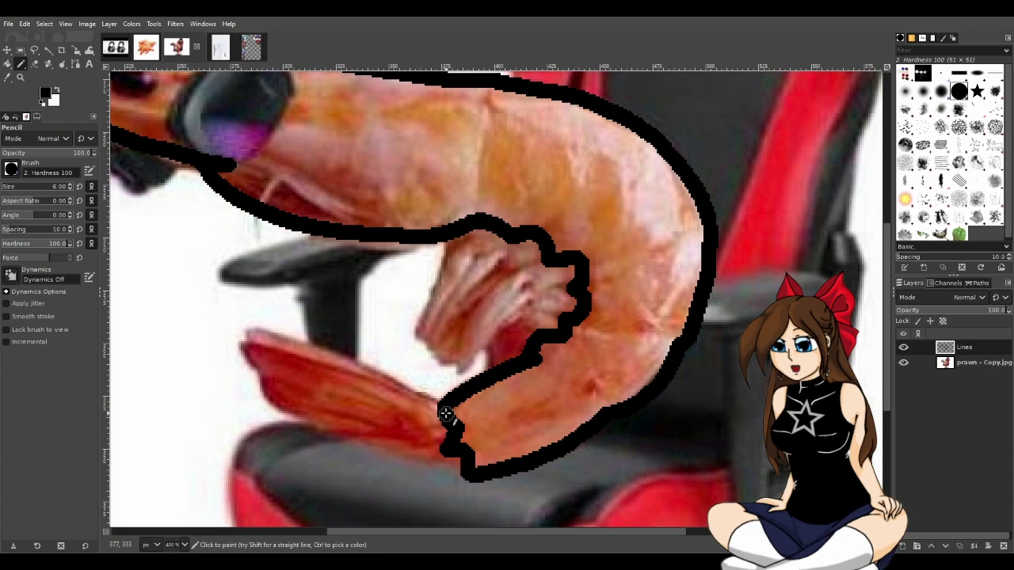
Outline the prawn's tail fan from the tail joint to its tips, including the narrow upper fin.
mouse_move(446, 411)
left_mouse_down()
mouse_move(331, 365)
mouse_move(242, 345)
mouse_move(273, 400)
mouse_move(311, 426)
mouse_move(463, 471)
left_mouse_up()
mouse_move(440, 400)
left_mouse_down()
mouse_move(265, 315)
mouse_move(241, 316)
mouse_move(247, 336)
left_mouse_up()
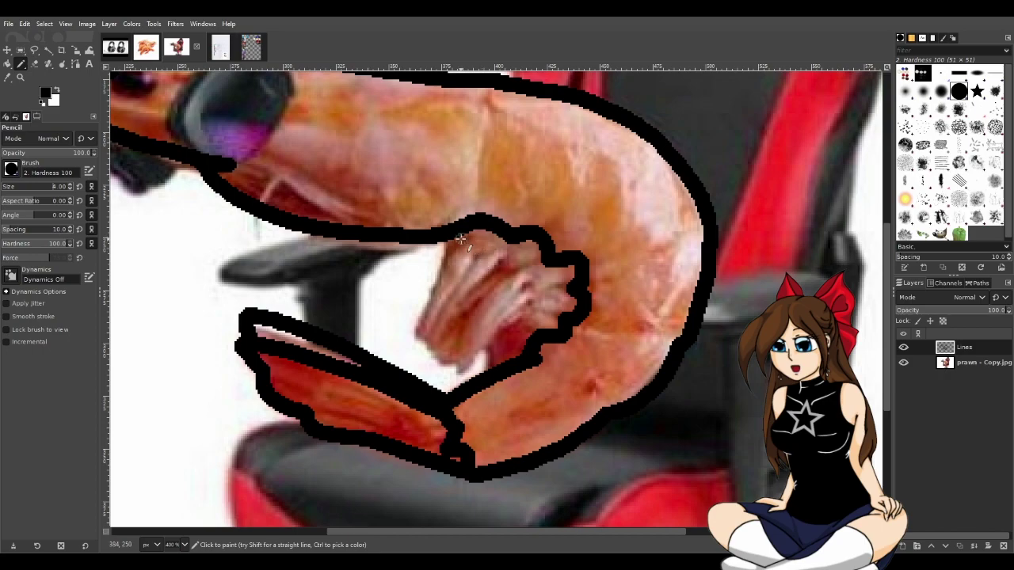
Trace the prawn's legs under the body bend with curved strokes separating each leg, redrawing the misplaced divider.
mouse_move(455, 236)
left_mouse_down()
mouse_move(412, 328)
mouse_move(419, 342)
mouse_move(430, 343)
mouse_move(497, 261)
left_mouse_up()
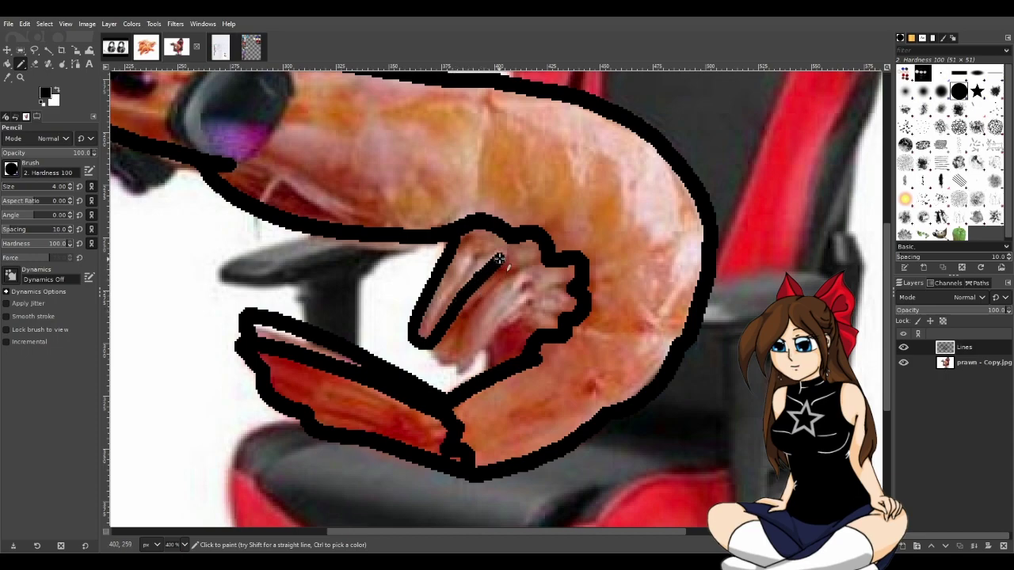
mouse_move(549, 255)
left_mouse_down()
mouse_move(489, 290)
mouse_move(455, 369)
left_mouse_up()
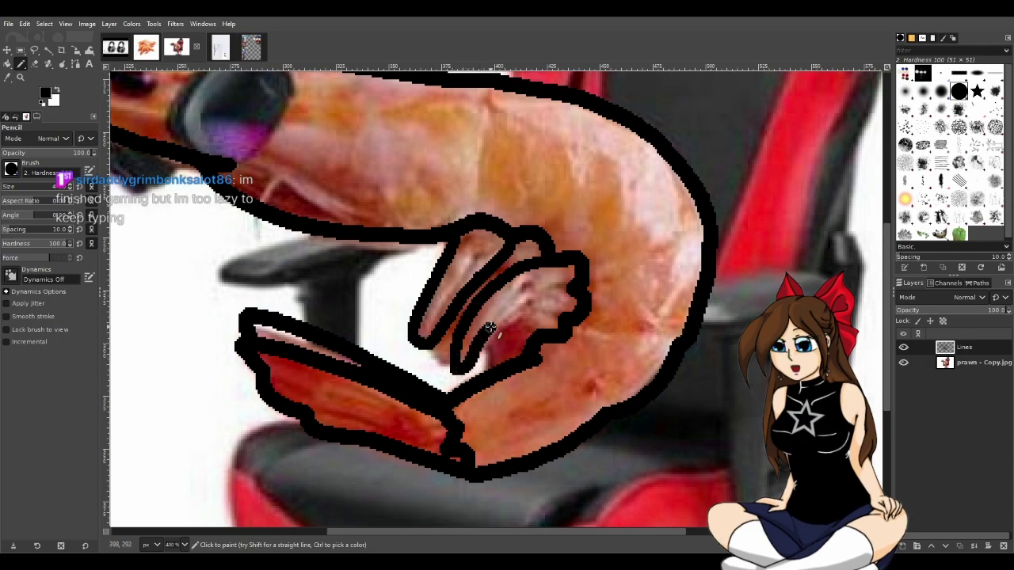
key("ctrl+z")
mouse_move(548, 259)
left_mouse_down()
mouse_move(499, 289)
mouse_move(456, 353)
left_mouse_up()
key("ctrl+z")
mouse_move(537, 264)
left_mouse_down()
mouse_move(486, 305)
mouse_move(458, 361)
left_mouse_up()
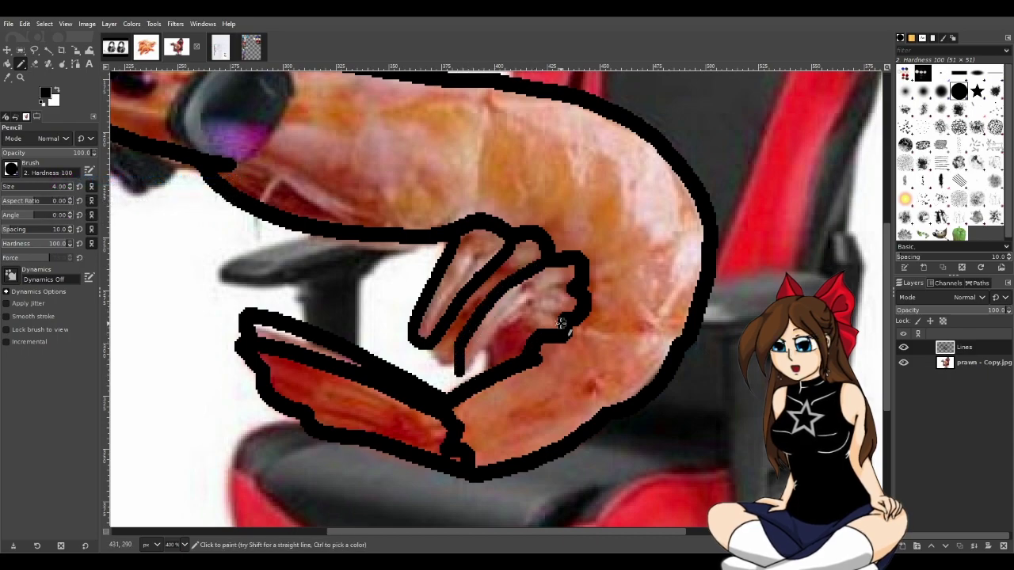
mouse_move(574, 286)
left_mouse_down()
mouse_move(517, 313)
mouse_move(466, 369)
left_mouse_up()
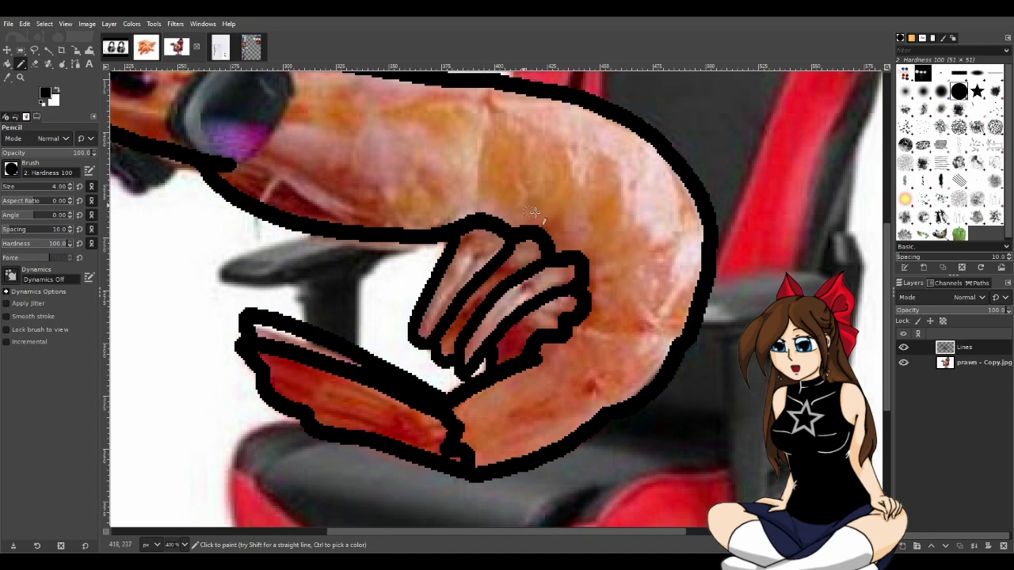
Hide the photo layer to check the line art on its own, and show the photo again.
scroll(609, 328, "down", 2)
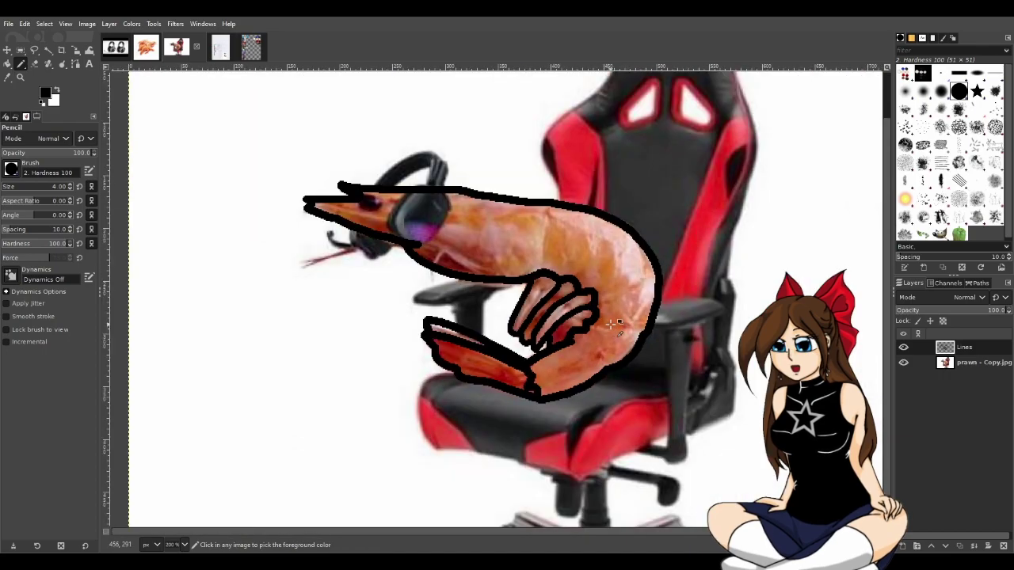
left_click(903, 362)
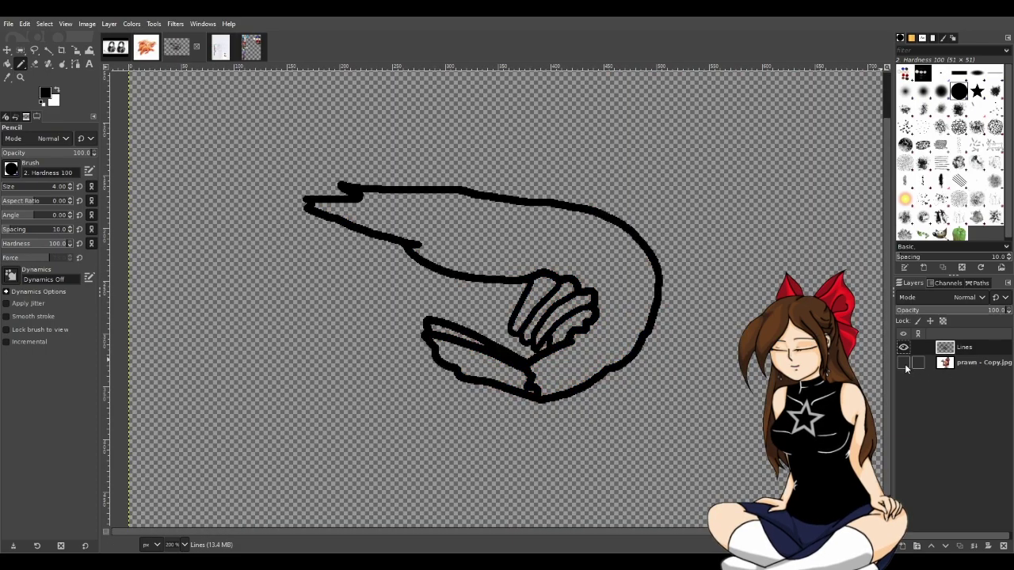
left_click(903, 363)
left_click(903, 363)
left_click(904, 362)
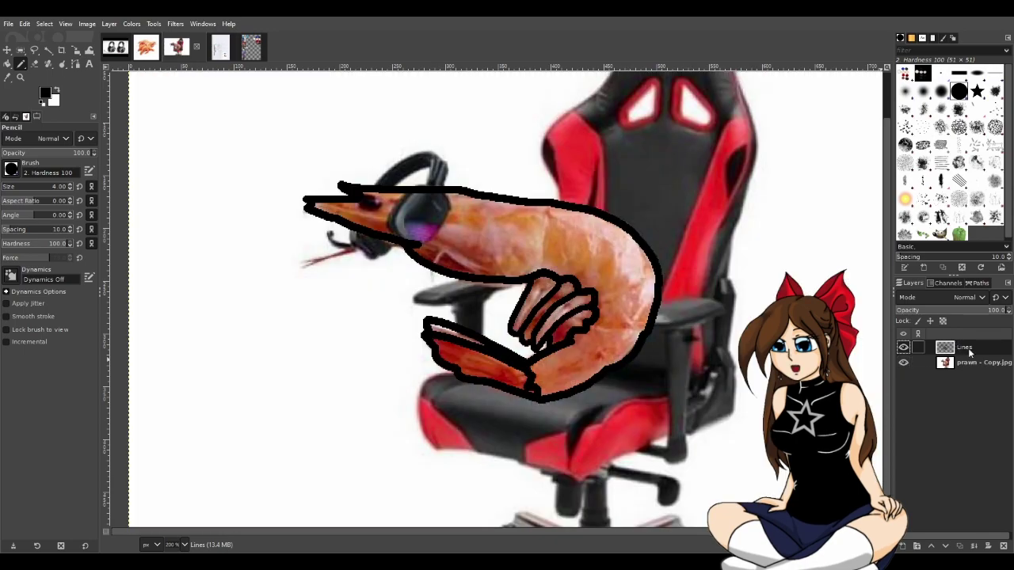
Paint the prawn's eye as a solid black oval and check it with the photo layer toggled off and on.
scroll(358, 198, "up", 3)
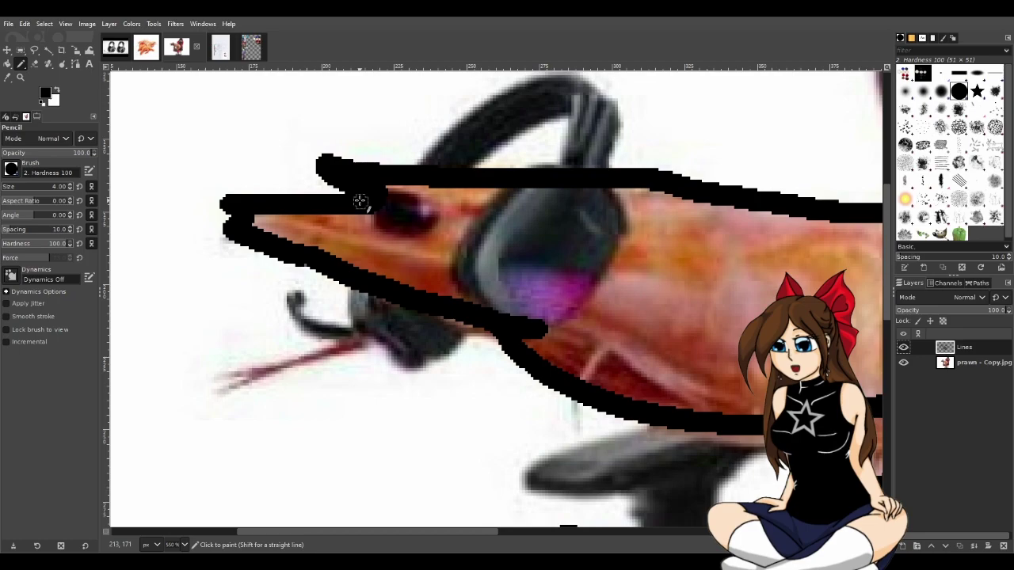
scroll(358, 198, "up", 1)
mouse_move(411, 192)
left_mouse_down()
mouse_move(389, 207)
mouse_move(387, 223)
mouse_move(412, 239)
mouse_move(450, 238)
mouse_move(457, 215)
mouse_move(408, 193)
mouse_move(386, 212)
mouse_move(386, 233)
mouse_move(407, 248)
mouse_move(462, 237)
mouse_move(457, 219)
mouse_move(423, 199)
mouse_move(441, 227)
mouse_move(399, 235)
mouse_move(458, 241)
left_mouse_up()
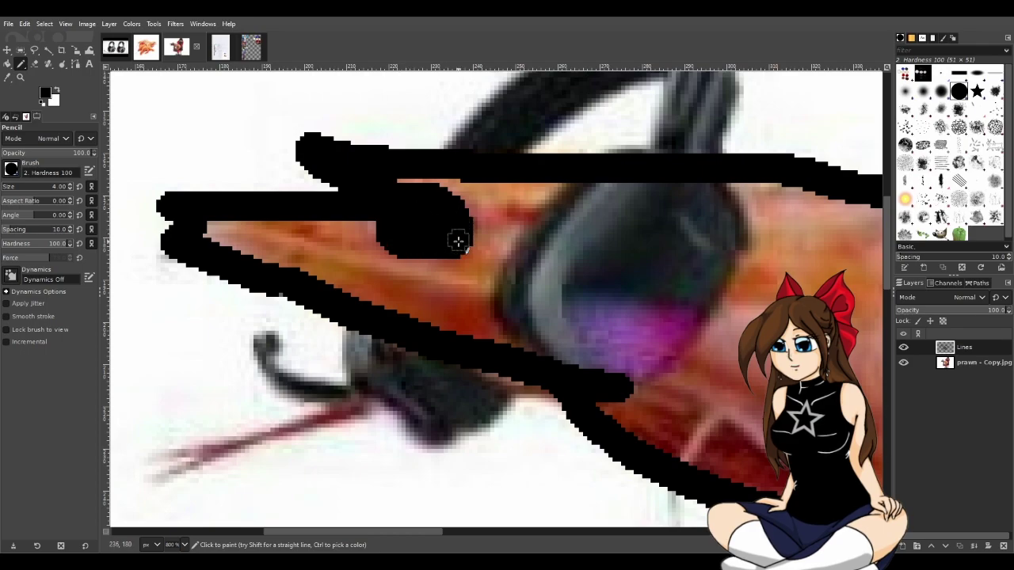
left_click(903, 362)
left_click(903, 362)
Erase the line under the prawn's head from the headphones to the snout tip and switch back to the Pencil.
scroll(660, 341, "down", 3)
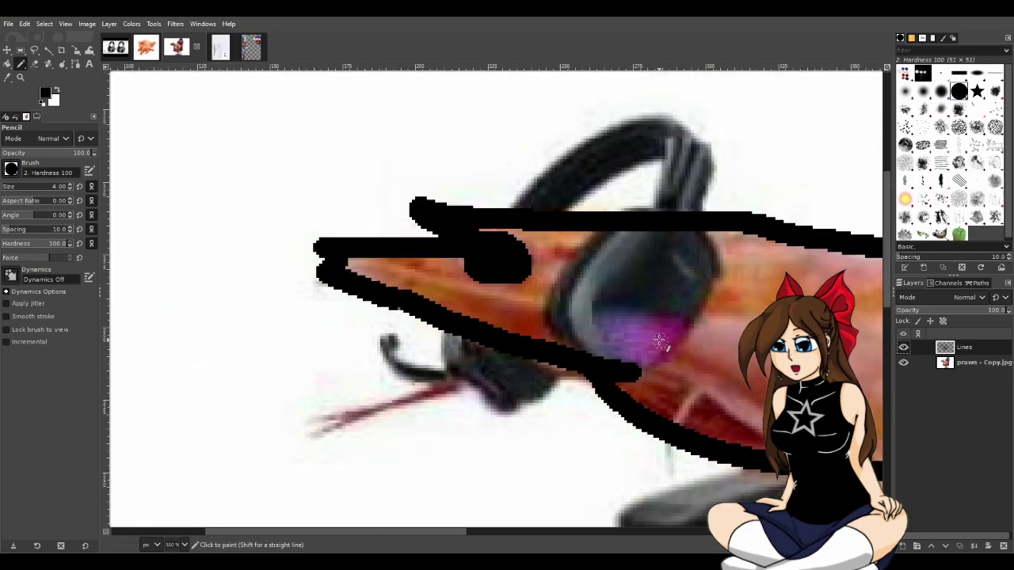
scroll(659, 341, "up", 1)
scroll(565, 363, "down", 2)
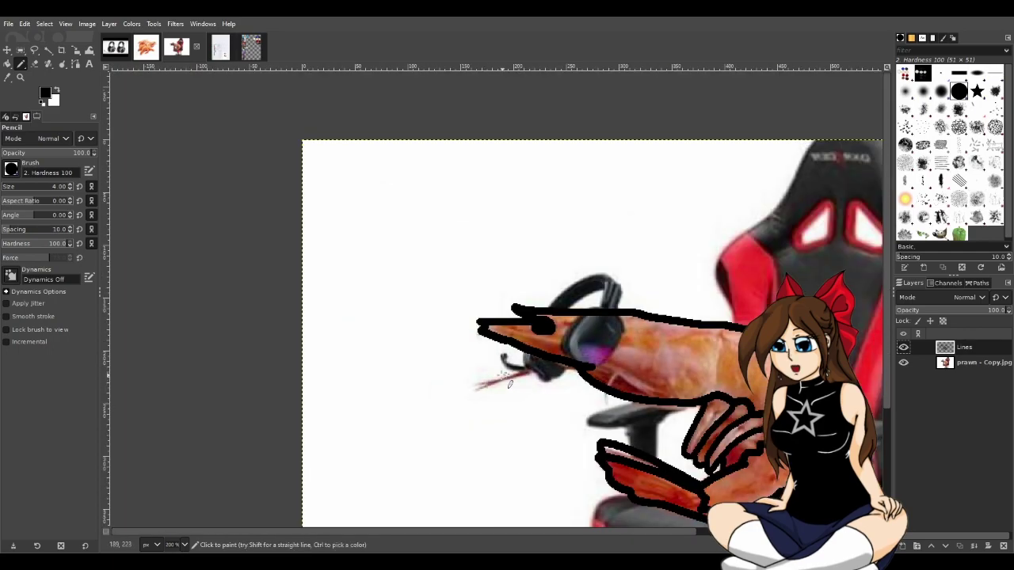
scroll(558, 447, "up", 1)
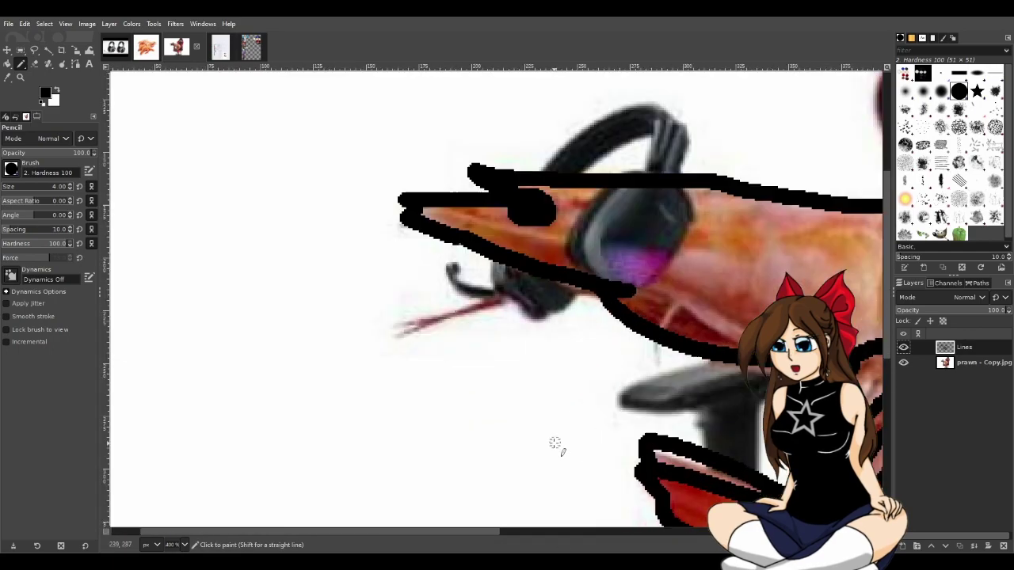
scroll(524, 492, "up", 1)
scroll(517, 341, "up", 1)
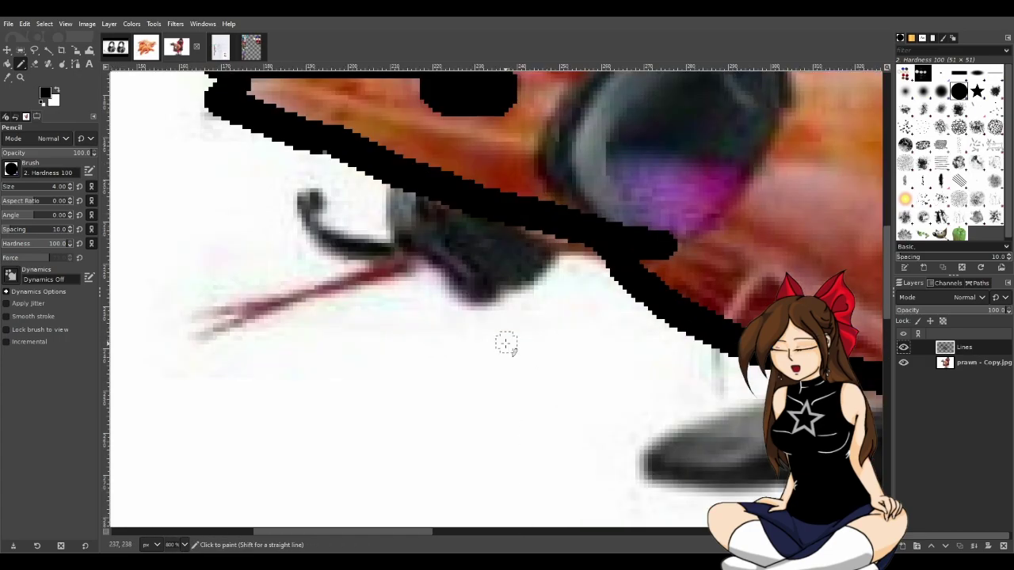
scroll(507, 323, "up", 1)
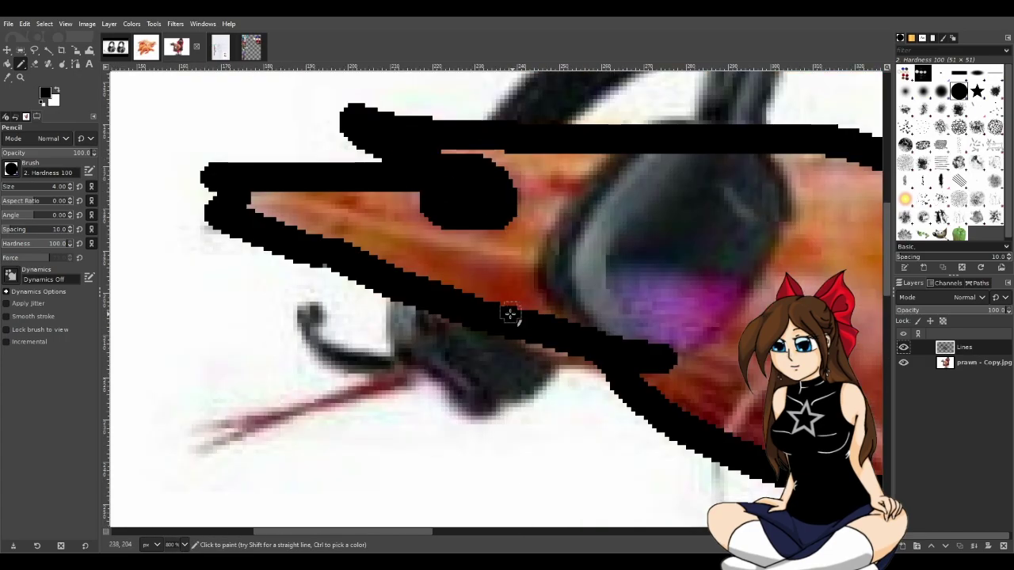
left_click(34, 64)
mouse_move(679, 368)
left_mouse_down()
mouse_move(651, 337)
mouse_move(586, 369)
mouse_move(569, 341)
mouse_move(589, 351)
mouse_move(611, 317)
mouse_move(456, 294)
left_mouse_up()
mouse_move(203, 211)
left_mouse_down()
mouse_move(283, 212)
mouse_move(203, 206)
mouse_move(253, 212)
mouse_move(276, 229)
mouse_move(242, 224)
mouse_move(322, 227)
mouse_move(318, 249)
mouse_move(267, 251)
mouse_move(333, 256)
mouse_move(334, 271)
mouse_move(310, 279)
mouse_move(330, 290)
mouse_move(322, 287)
mouse_move(355, 271)
mouse_move(307, 299)
mouse_move(355, 296)
mouse_move(481, 336)
left_mouse_up()
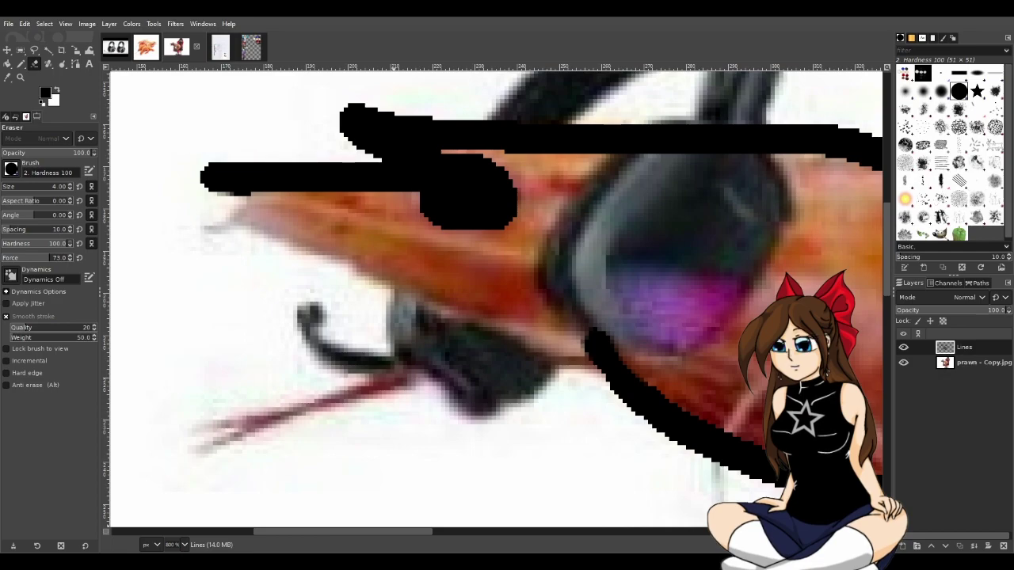
left_click(22, 64)
mouse_move(242, 198)
left_mouse_down()
mouse_move(220, 224)
mouse_move(234, 221)
left_mouse_up()
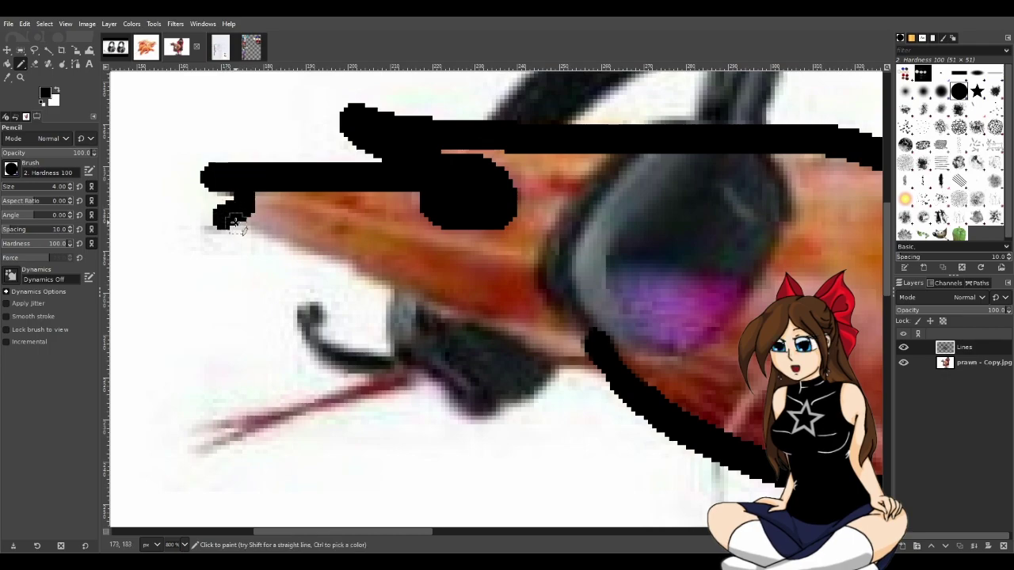
key("ctrl")
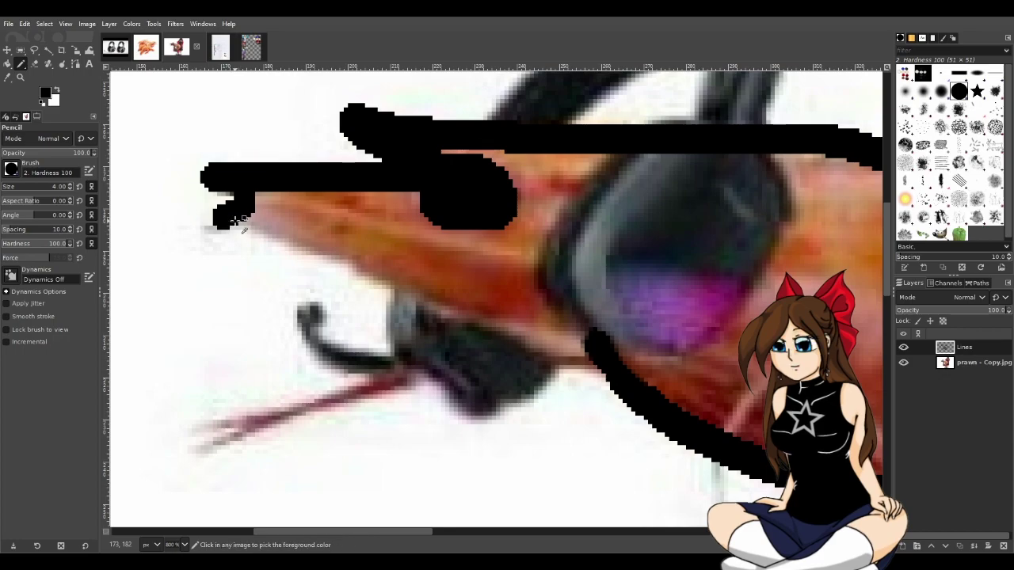
key("ctrl+z")
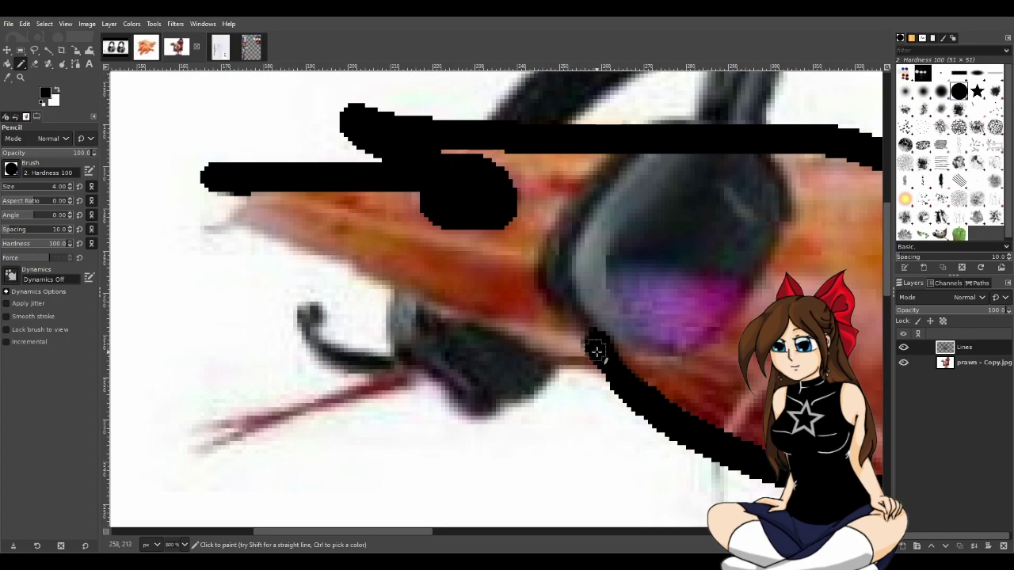
mouse_move(591, 350)
left_mouse_down()
mouse_move(353, 277)
mouse_move(244, 216)
left_mouse_up()
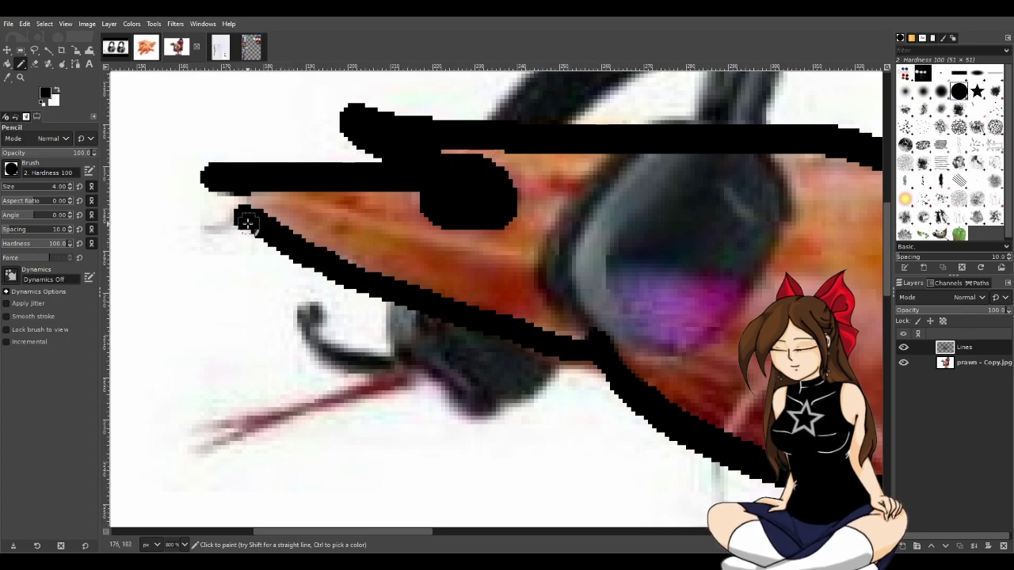
key("ctrl+z")
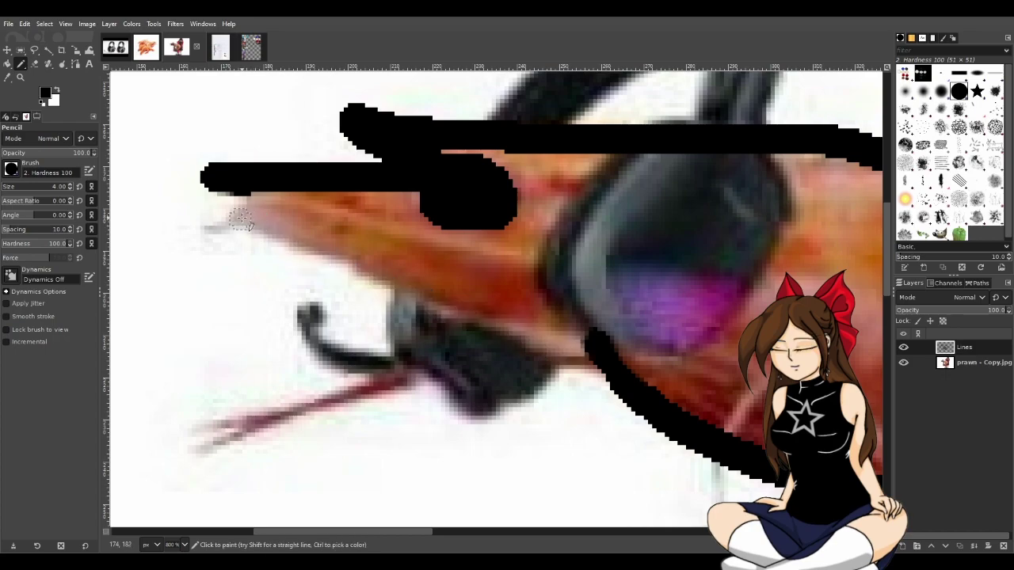
Redraw the head's underside as a straight line from the snout to the headphones and join it to the upper snout line.
left_click(246, 223)
mouse_move(246, 224)
left_mouse_down()
mouse_move(492, 317)
mouse_move(613, 349)
left_mouse_up()
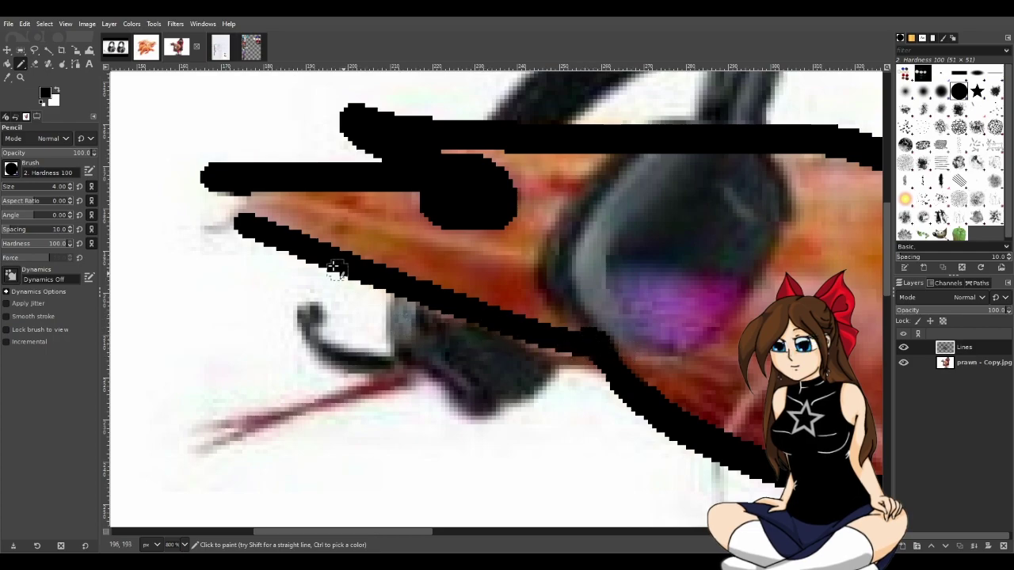
left_click_drag(252, 224, 206, 177)
scroll(351, 335, "down", 2)
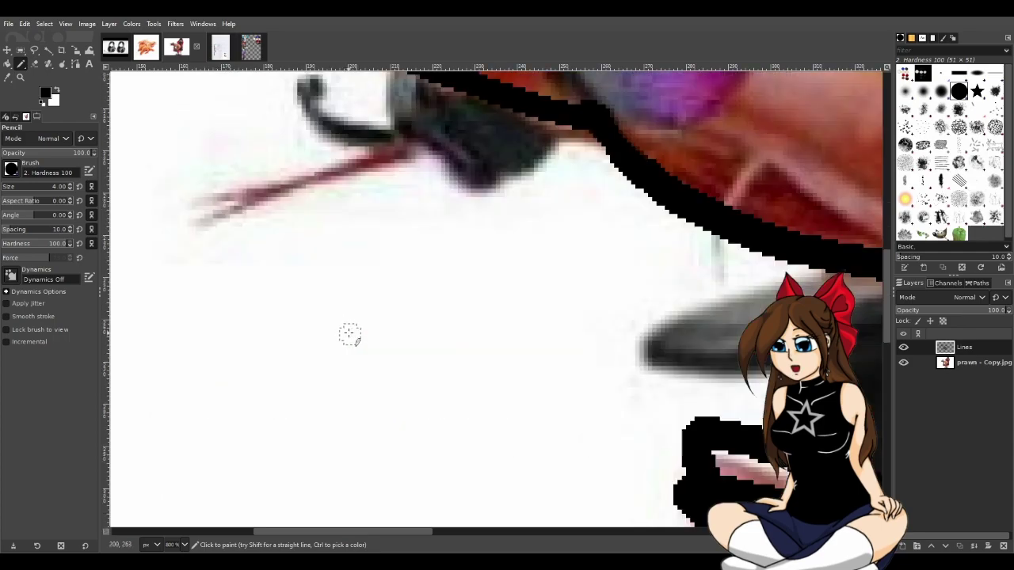
scroll(381, 305, "up", 3)
scroll(409, 291, "down", 1)
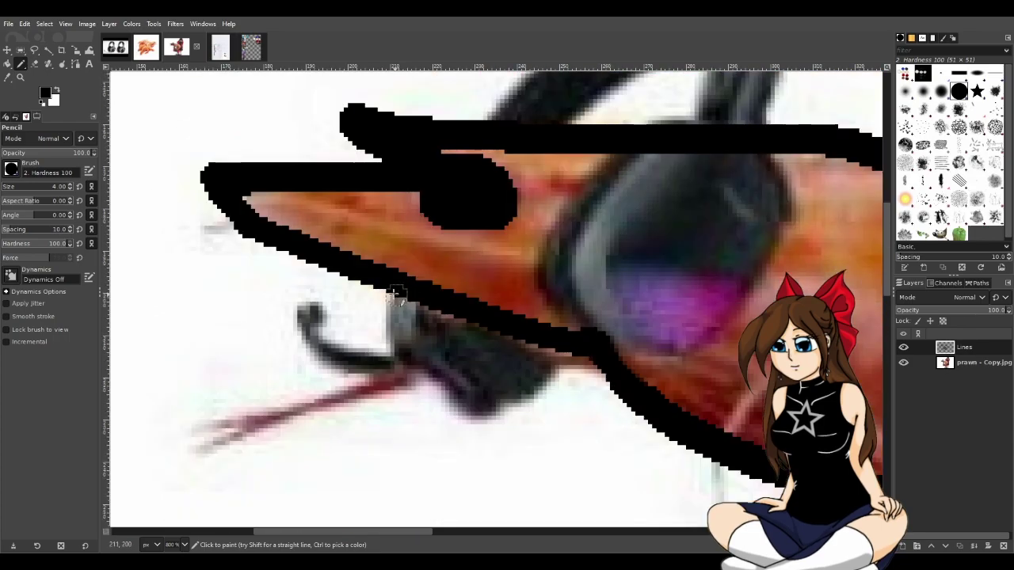
Examine the prawn heads and the headset in the open reference images, and return to the line art image.
left_click(152, 55)
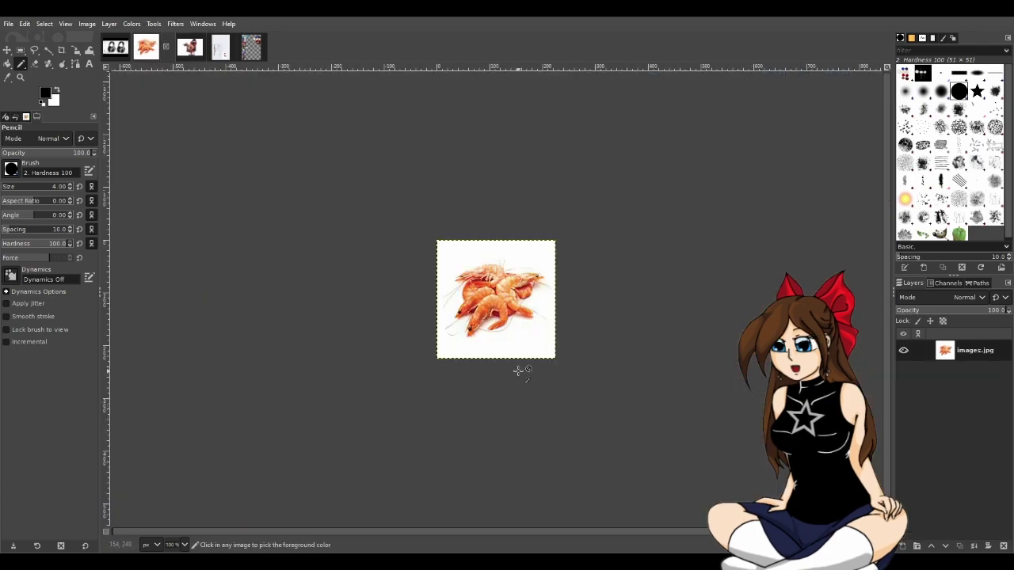
scroll(519, 373, "up", 4)
left_click(115, 48)
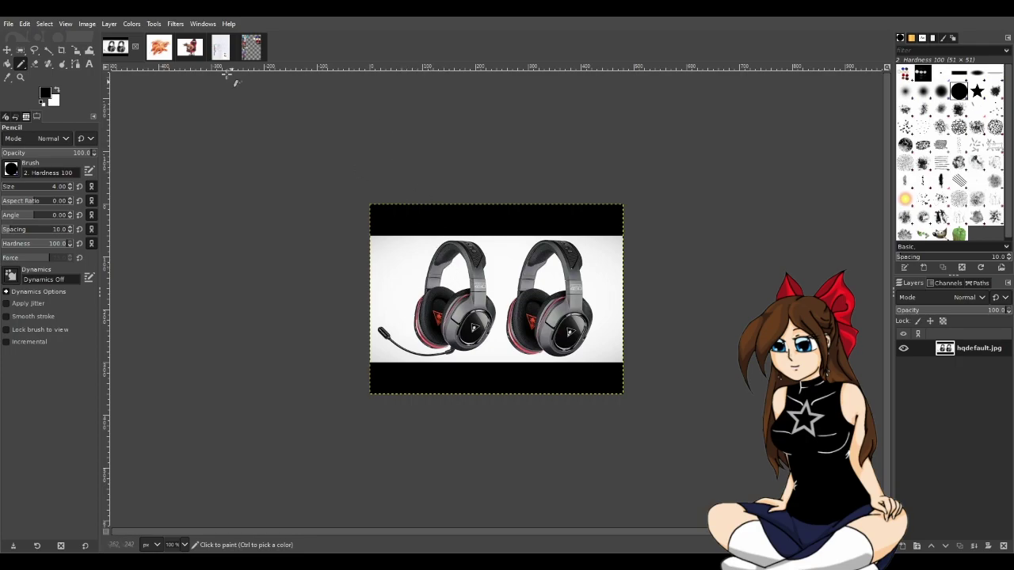
left_click(158, 47)
scroll(466, 208, "up", 5)
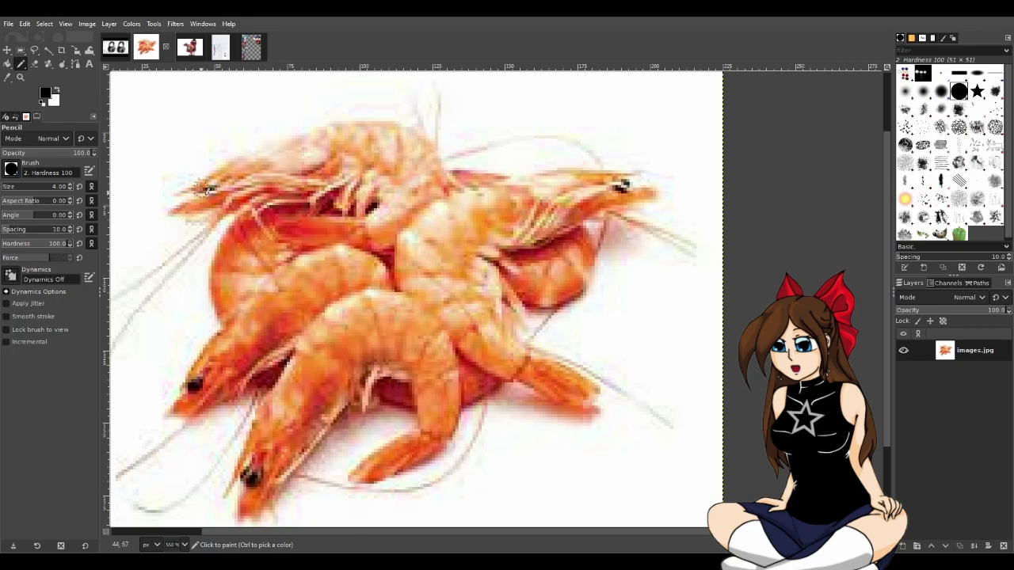
left_click(182, 56)
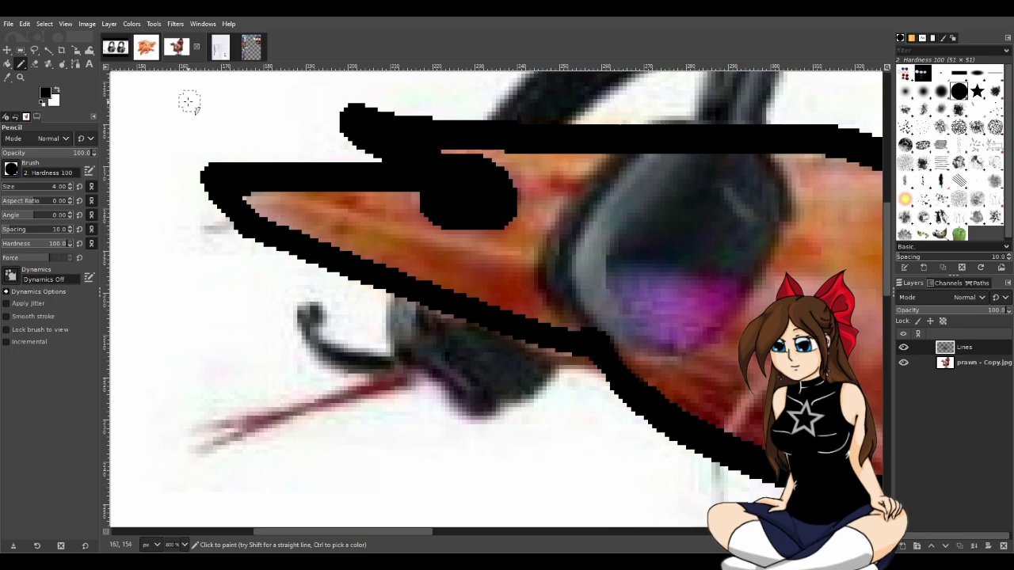
Erase the snout-tip join and redraw it slightly further back so the upper snout line extends past it.
key("shift+e")
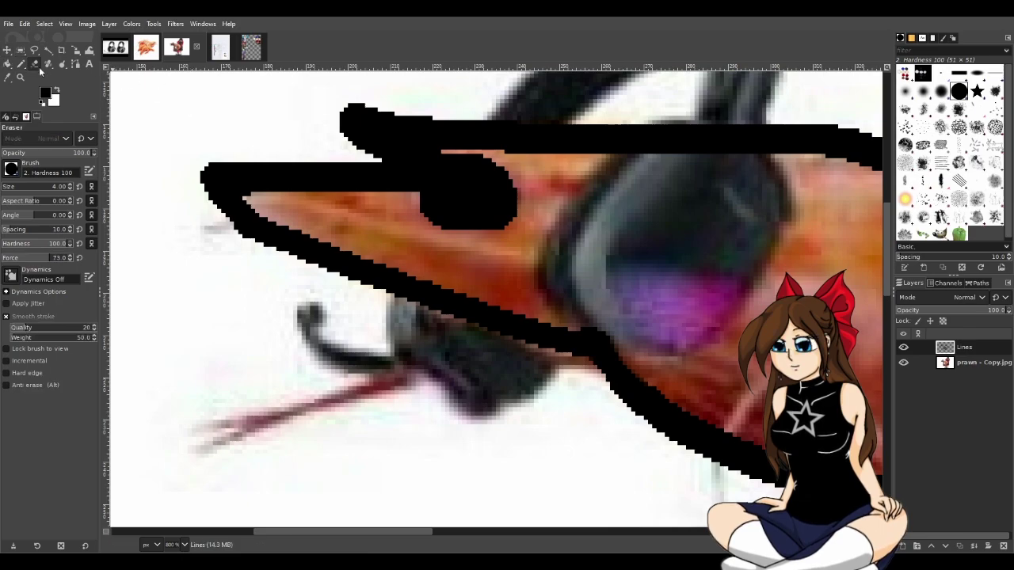
mouse_move(244, 205)
left_mouse_down()
mouse_move(186, 189)
mouse_move(268, 210)
mouse_move(203, 192)
mouse_move(211, 208)
mouse_move(241, 215)
left_mouse_up()
left_click(21, 64)
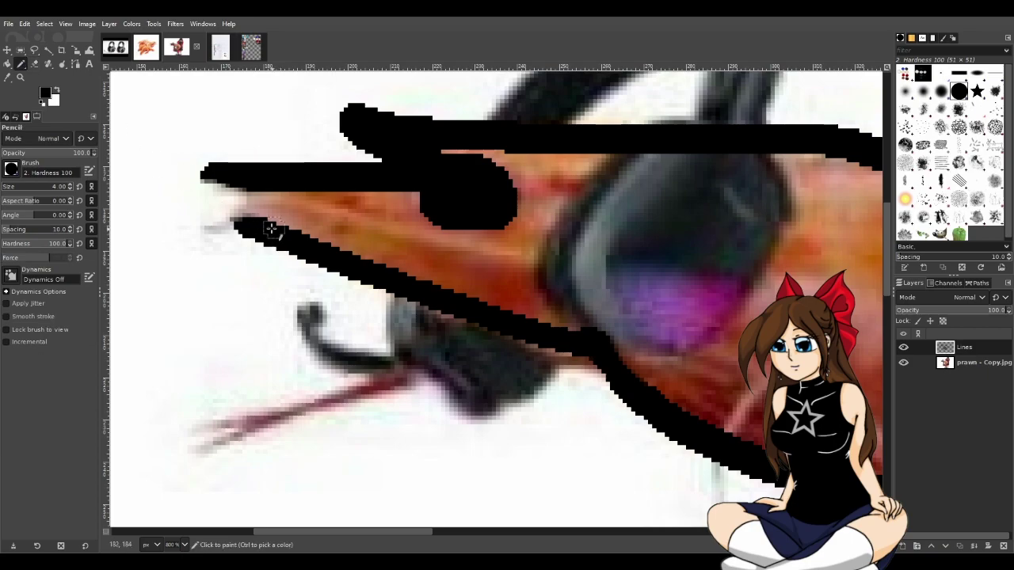
left_click(240, 202)
mouse_move(240, 202)
left_mouse_down()
mouse_move(229, 215)
mouse_move(258, 234)
left_mouse_up()
mouse_move(245, 190)
left_mouse_down()
mouse_move(210, 176)
mouse_move(239, 190)
left_mouse_up()
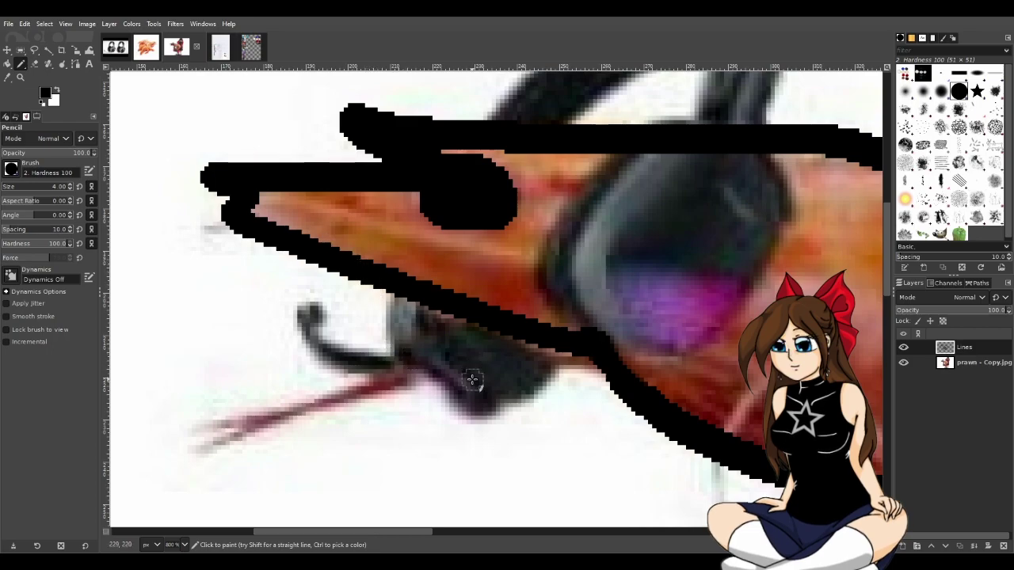
Review the whole traced prawn and compare it with the prawn pile reference image.
scroll(472, 380, "down", 4)
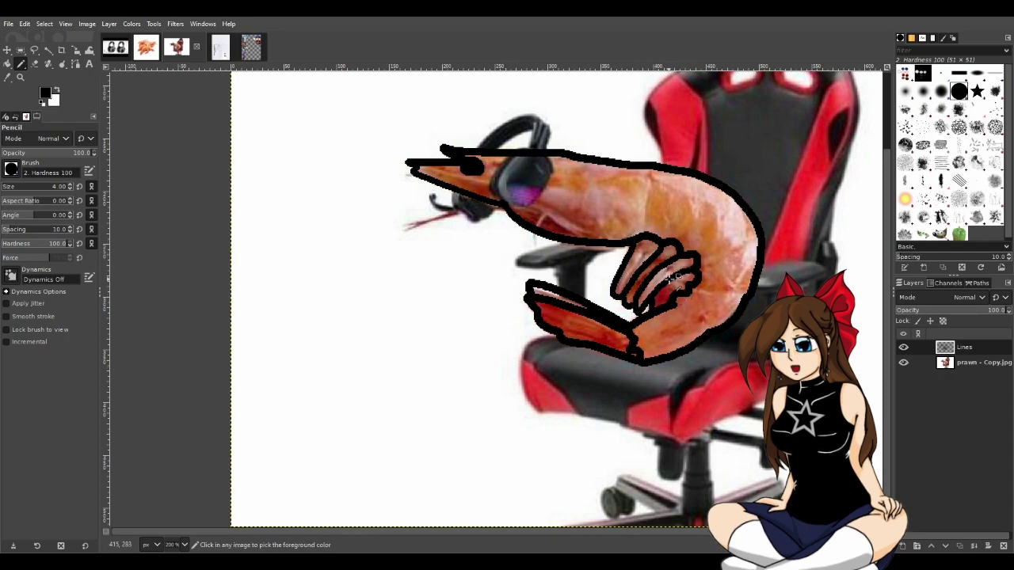
scroll(667, 276, "up", 2)
scroll(686, 289, "down", 2)
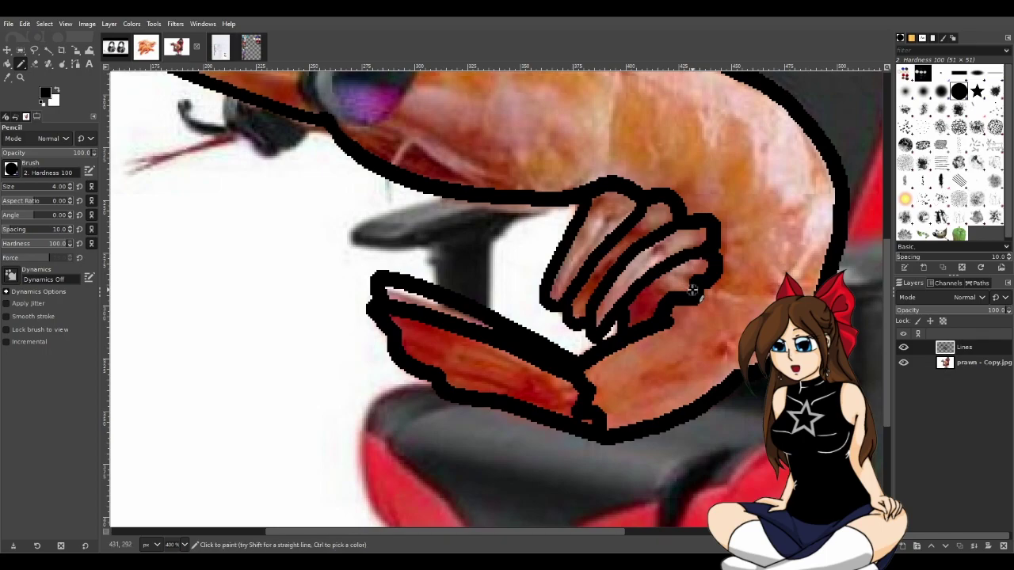
scroll(686, 288, "down", 1)
left_click(147, 49)
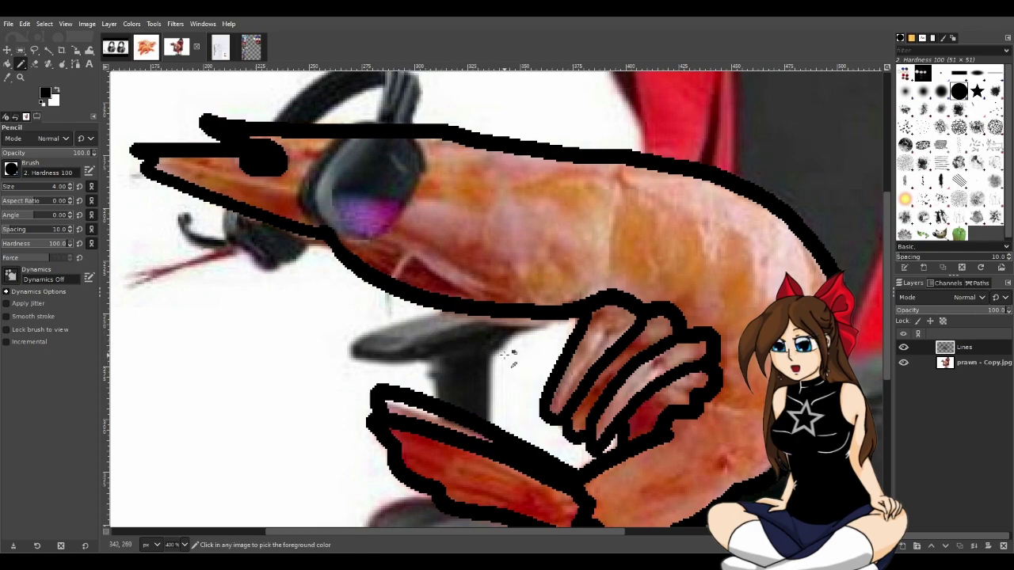
scroll(505, 354, "down", 2, "ctrl")
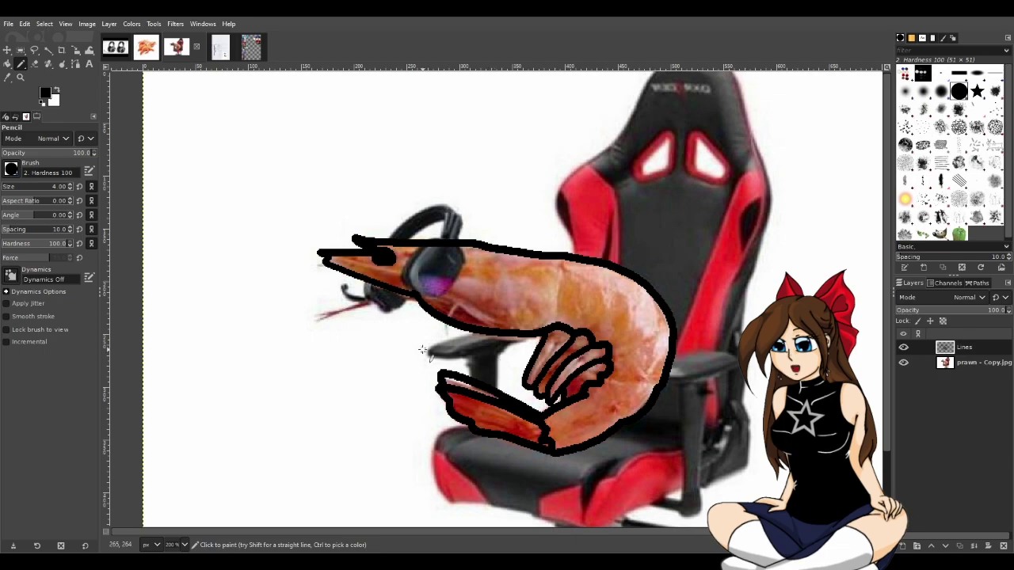
left_click(150, 51)
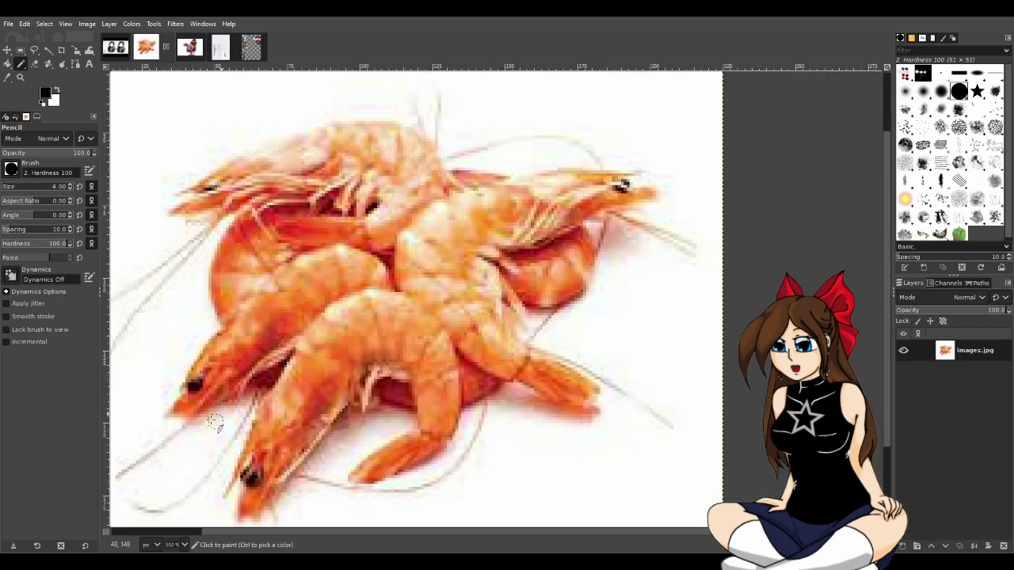
Return to the line art image and set the pencil size to 2.
left_click(191, 49)
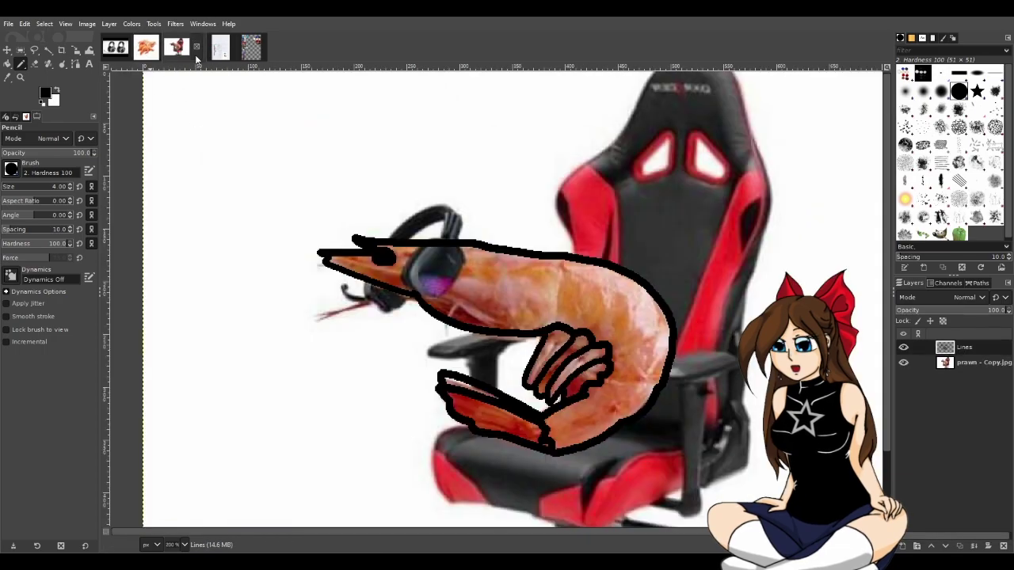
scroll(357, 370, "up", 1, "ctrl")
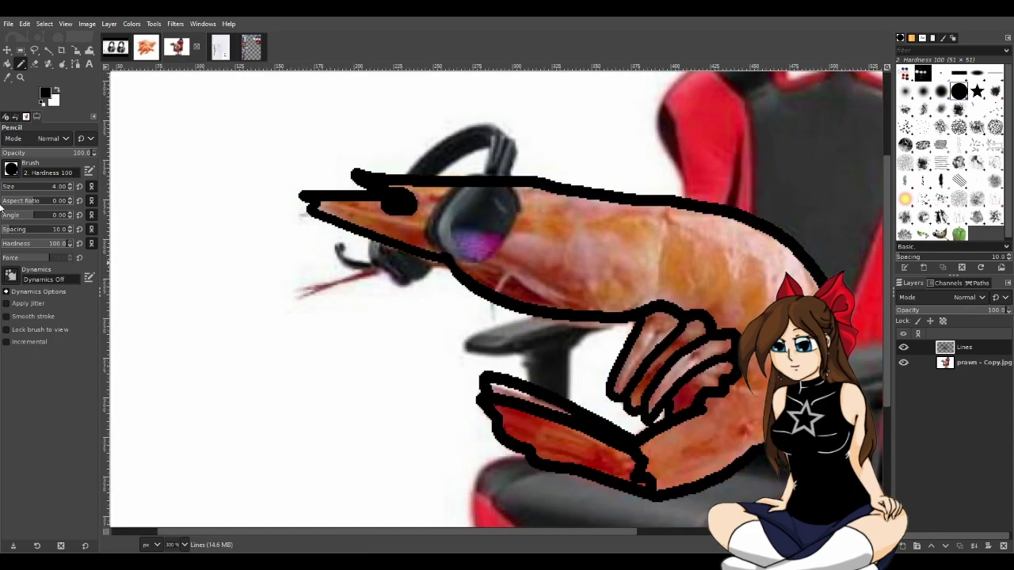
scroll(71, 191, "down", 2)
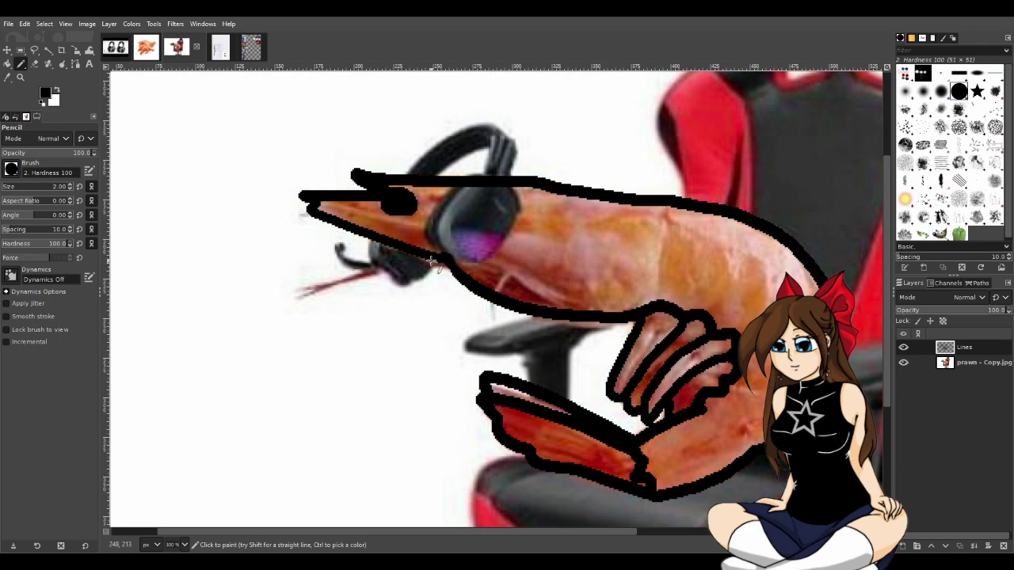
Try thin antenna strokes from under the head near the headphones, curving forward and down, and undo them.
mouse_move(431, 261)
left_mouse_down()
mouse_move(302, 295)
mouse_move(203, 499)
left_mouse_up()
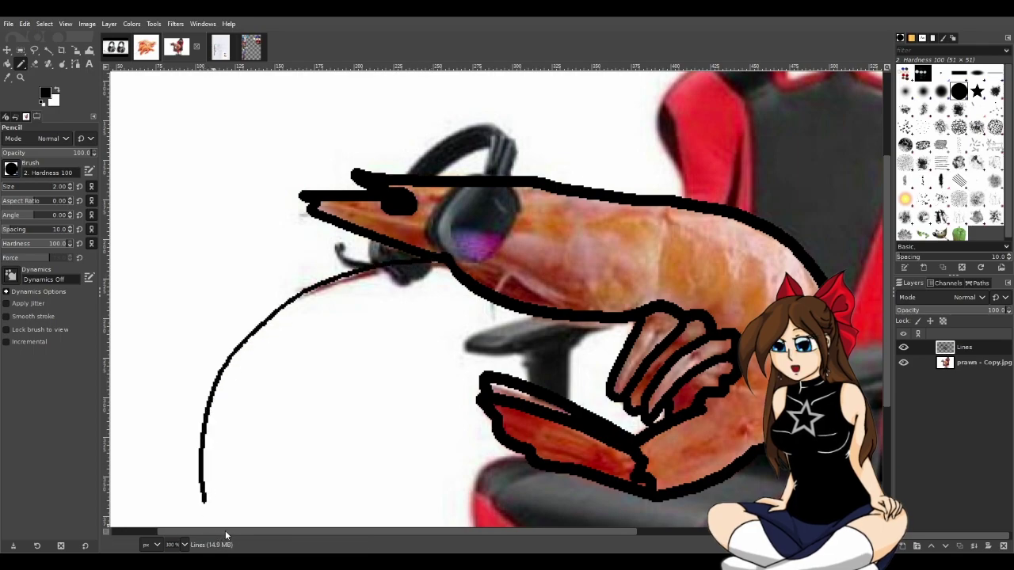
key("ctrl+z")
mouse_move(432, 262)
left_mouse_down()
mouse_move(316, 467)
mouse_move(324, 471)
left_mouse_up()
key("ctrl+z")
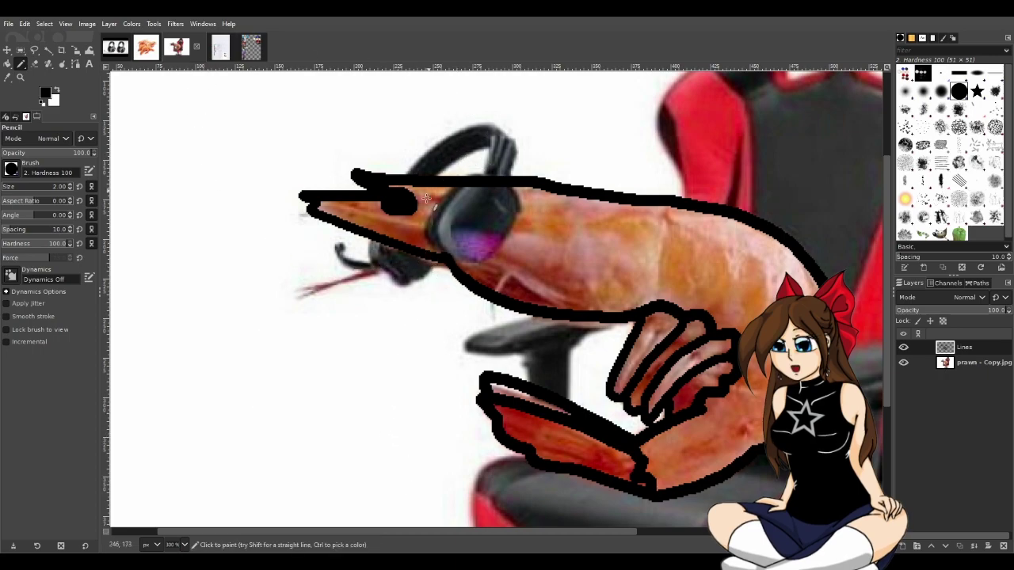
Try a long antenna that runs forward from under the head and loops up and back above it, and undo both attempts.
scroll(410, 320, "down", 1)
scroll(395, 383, "down", 1)
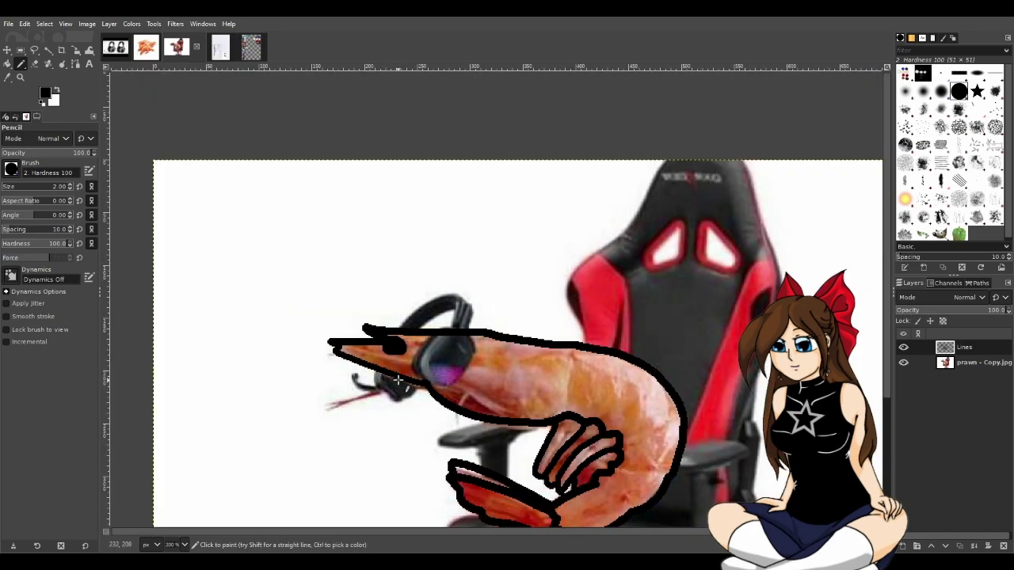
mouse_move(414, 382)
left_mouse_down()
mouse_move(237, 187)
mouse_move(467, 200)
left_mouse_up()
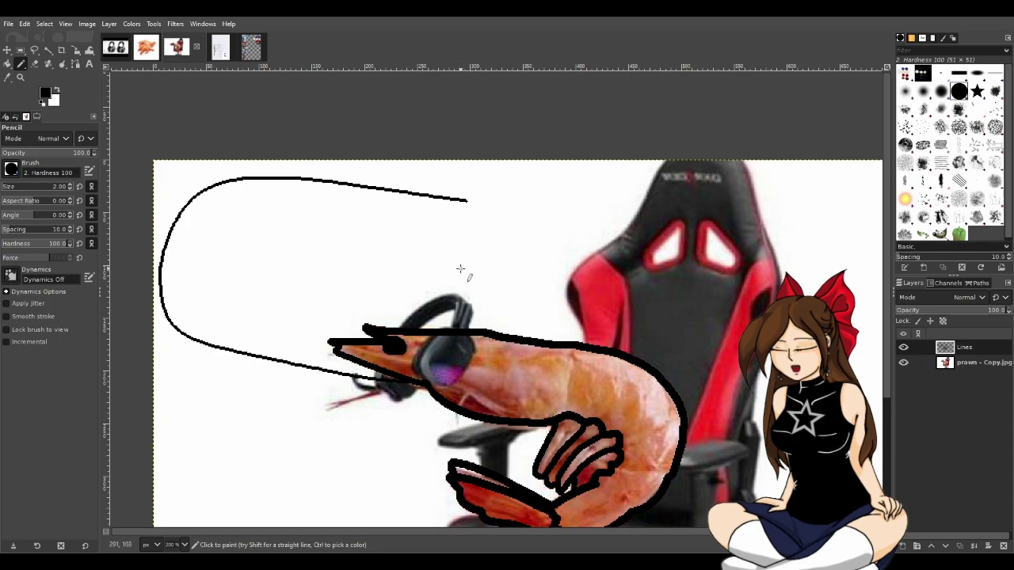
key("ctrl+z")
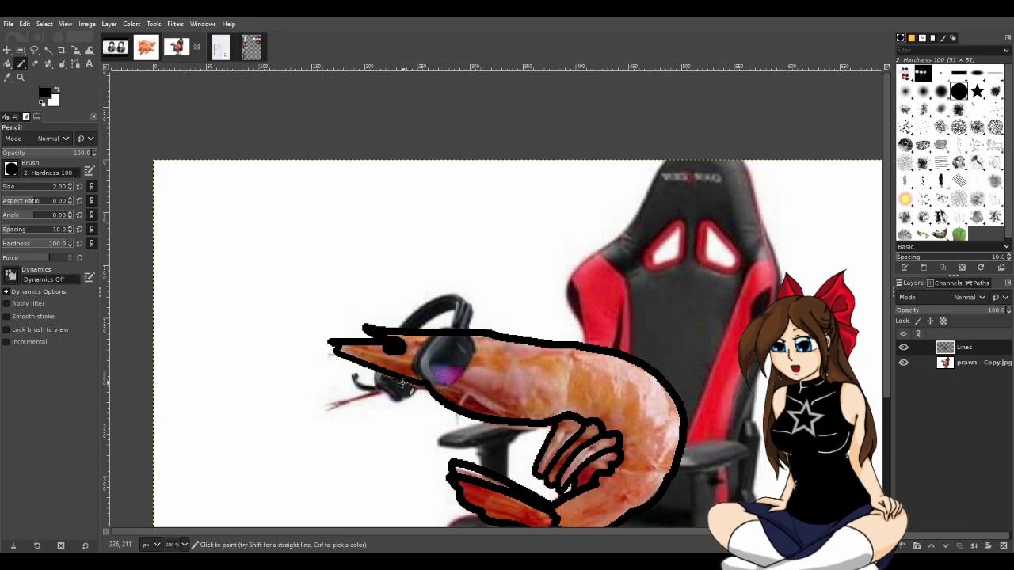
mouse_move(416, 384)
left_mouse_down()
mouse_move(400, 204)
mouse_move(467, 196)
left_mouse_up()
key("ctrl+z")
Try a pair of antennae branching from under the head and curving upward, and undo their strokes.
left_click_drag(403, 386, 265, 264)
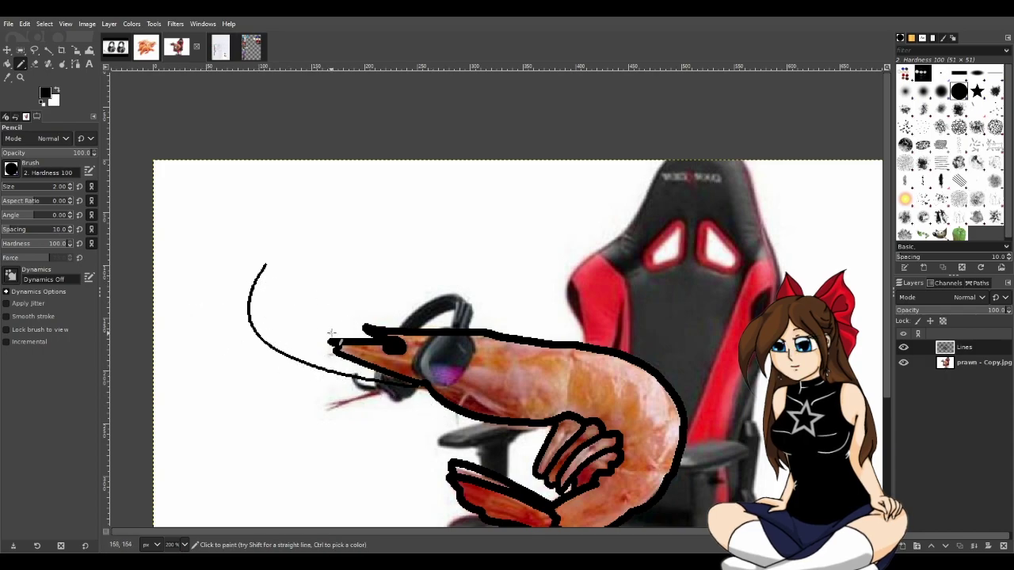
mouse_move(327, 366)
left_mouse_down()
mouse_move(301, 352)
mouse_move(469, 239)
left_mouse_up()
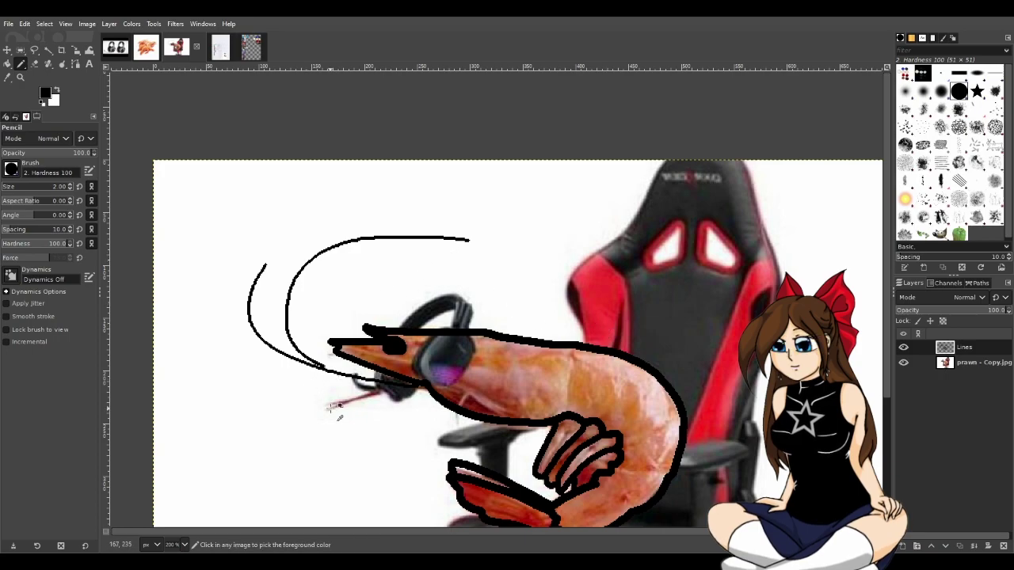
scroll(315, 369, "up", 1)
left_click_drag(317, 346, 431, 367)
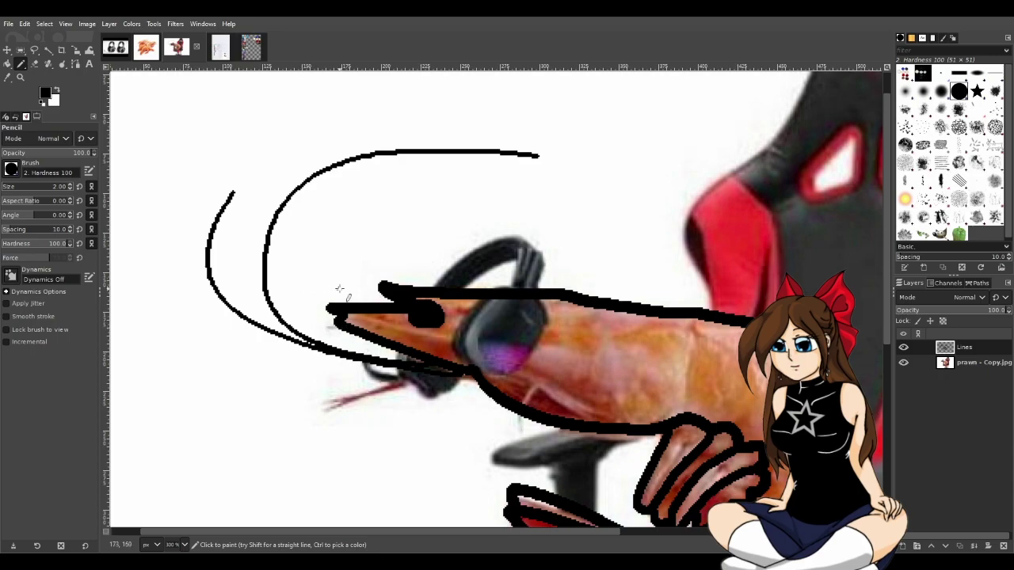
key("ctrl+z")
key("ctrl+z")
key("ctrl+z")
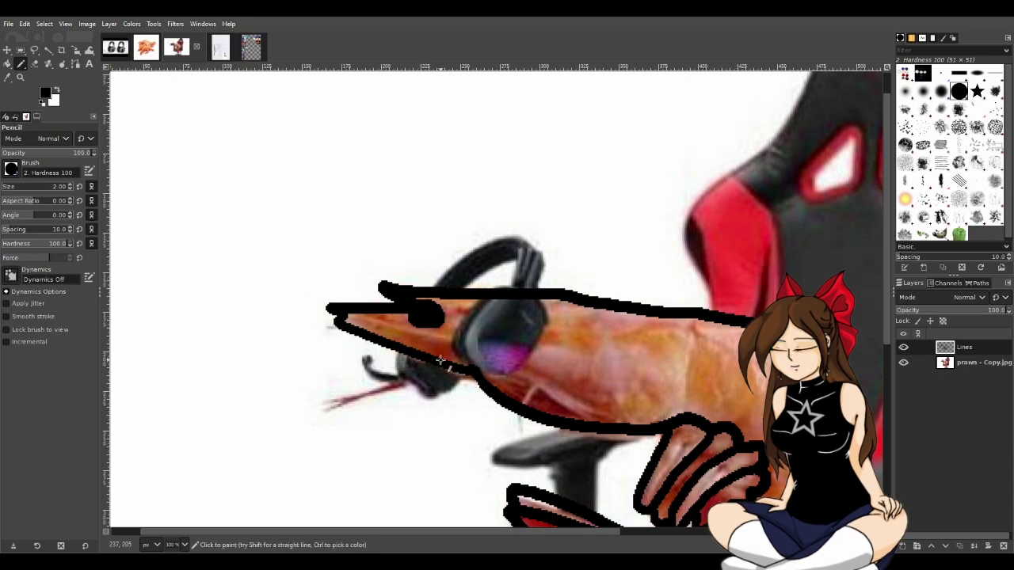
Try an antenna looping up and back from the snout tip, undo it, and check the prawn pile reference.
key("minus")
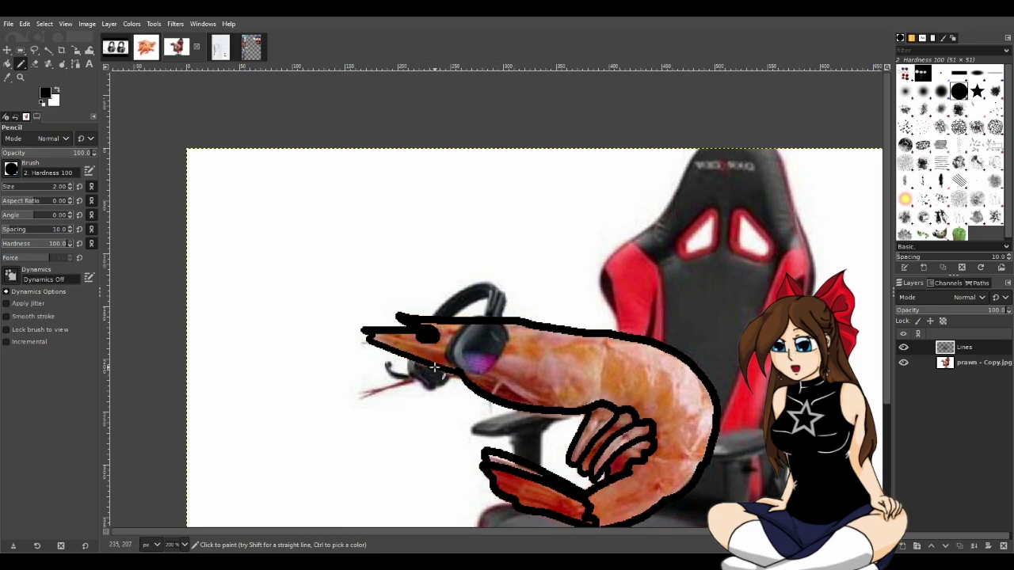
left_click_drag(365, 339, 441, 191)
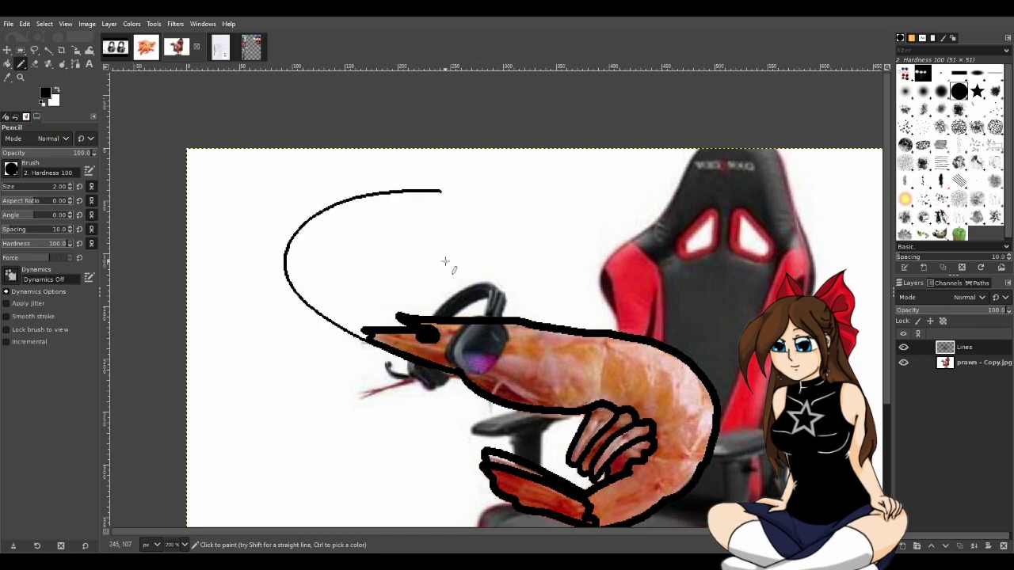
key("ctrl+z")
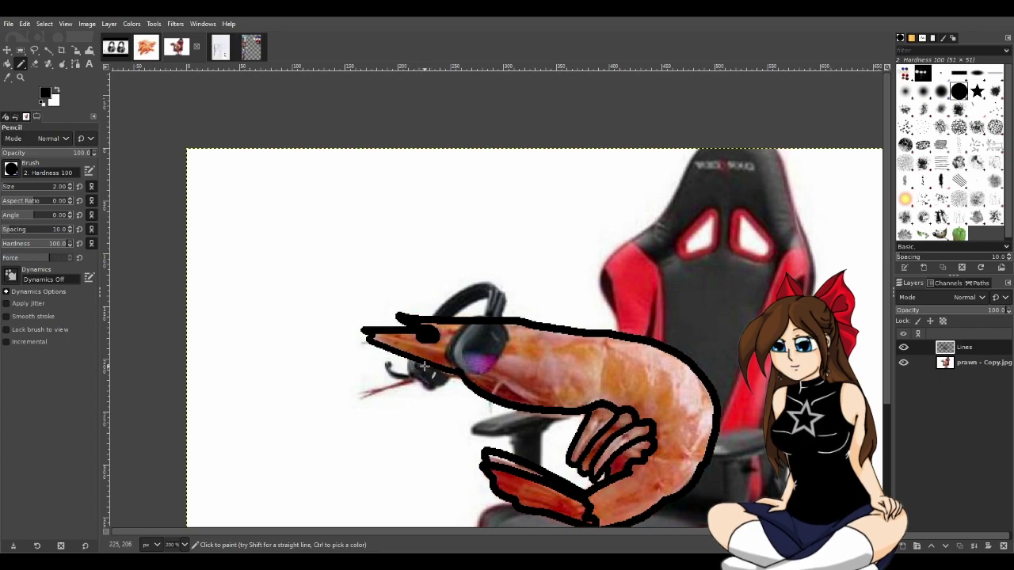
left_click(147, 48)
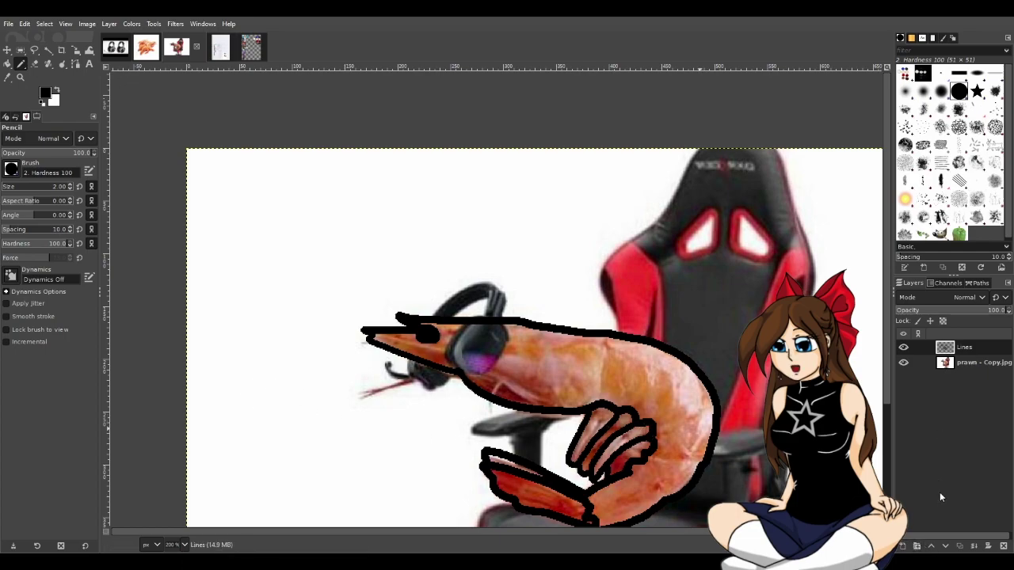
On a new layer, draw one thin antenna rising across the snout and sweeping back above the headphones over the chair, redrawing until satisfied.
left_click(902, 546, "shift")
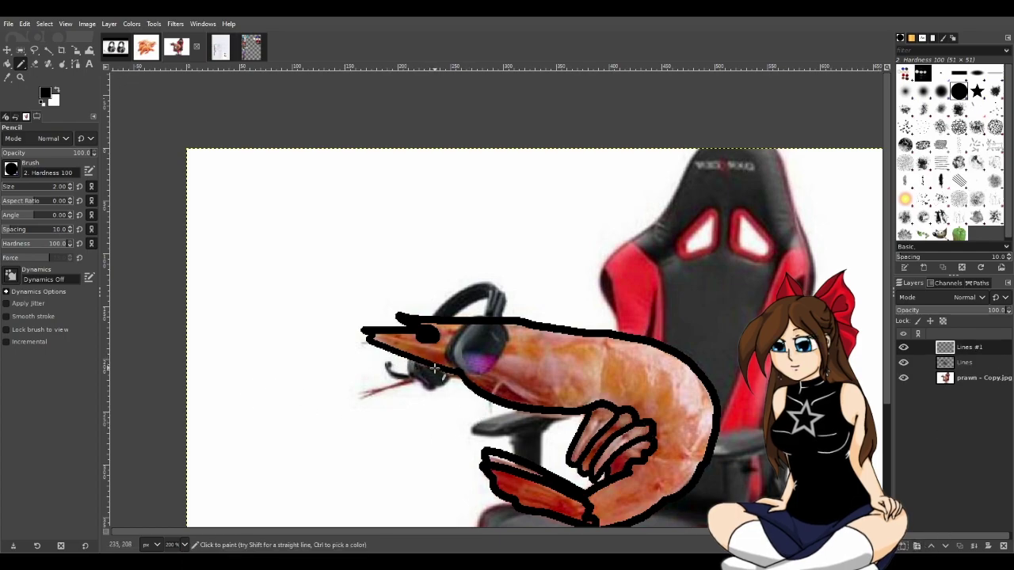
left_click_drag(379, 326, 661, 189)
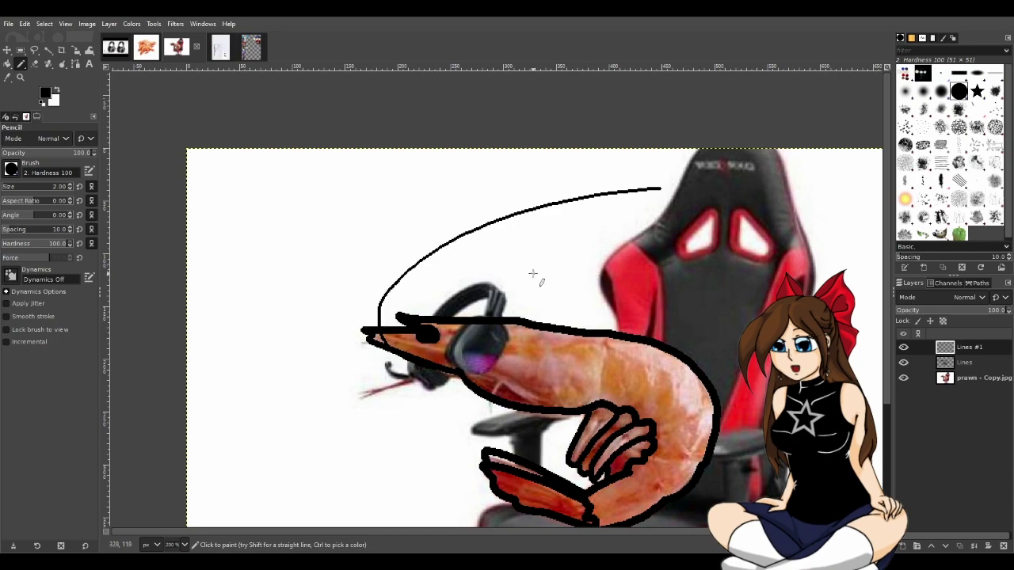
key("ctrl+z")
mouse_move(379, 325)
left_mouse_down()
mouse_move(375, 273)
mouse_move(620, 199)
left_mouse_up()
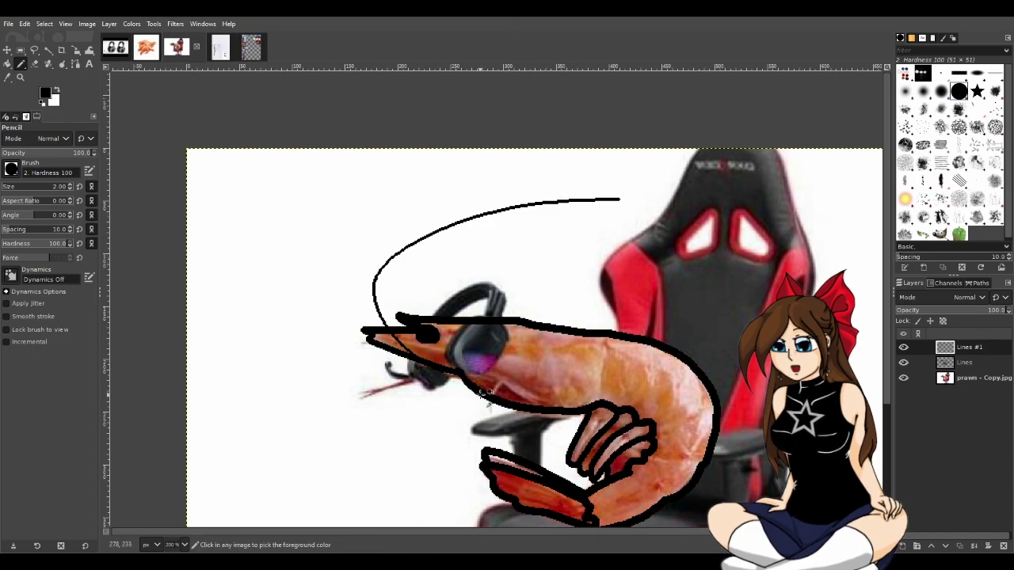
key("ctrl+z")
left_click_drag(400, 316, 715, 228)
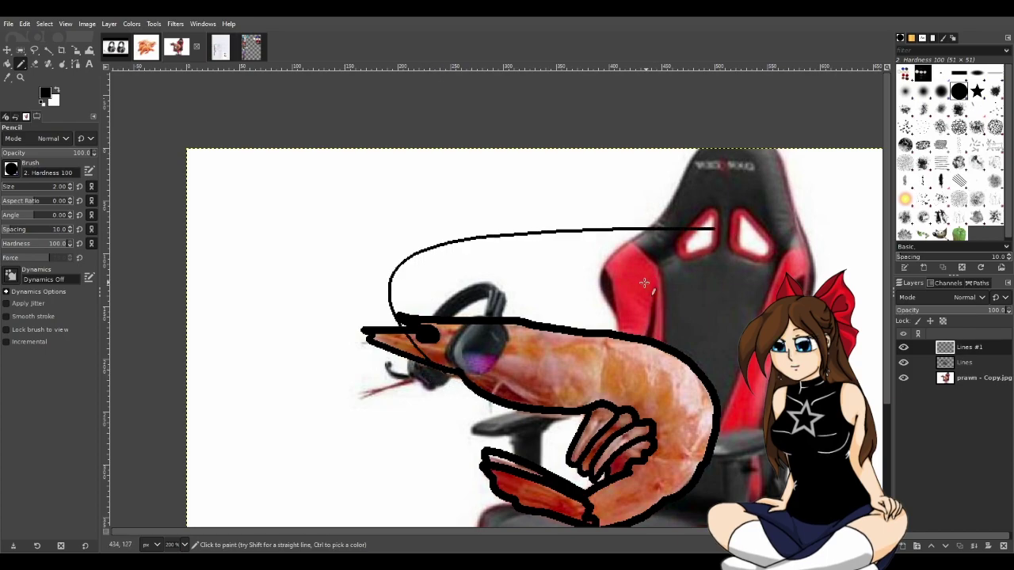
key("ctrl+z")
left_click_drag(436, 318, 529, 196)
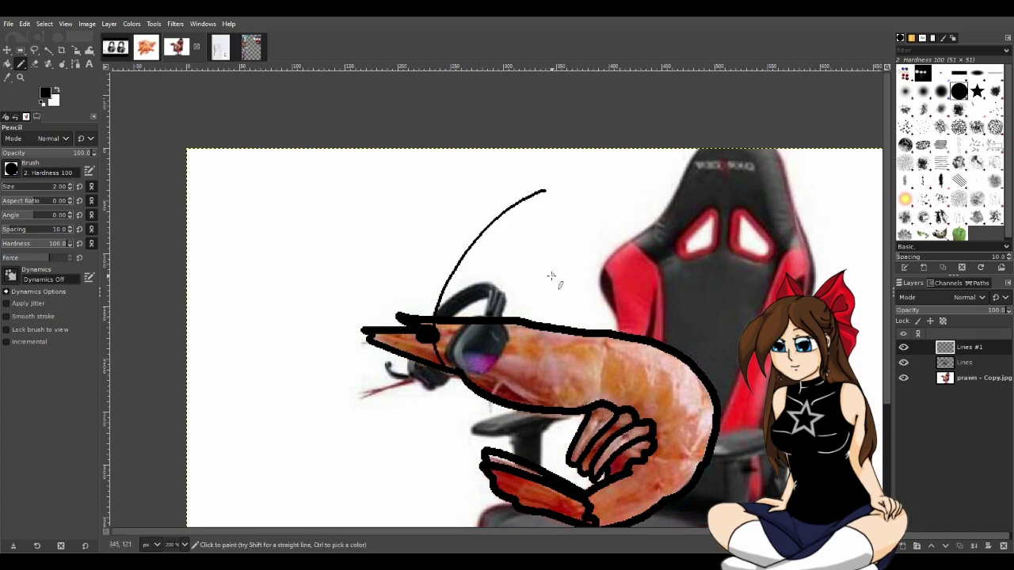
key("ctrl+z")
left_click_drag(399, 326, 816, 307)
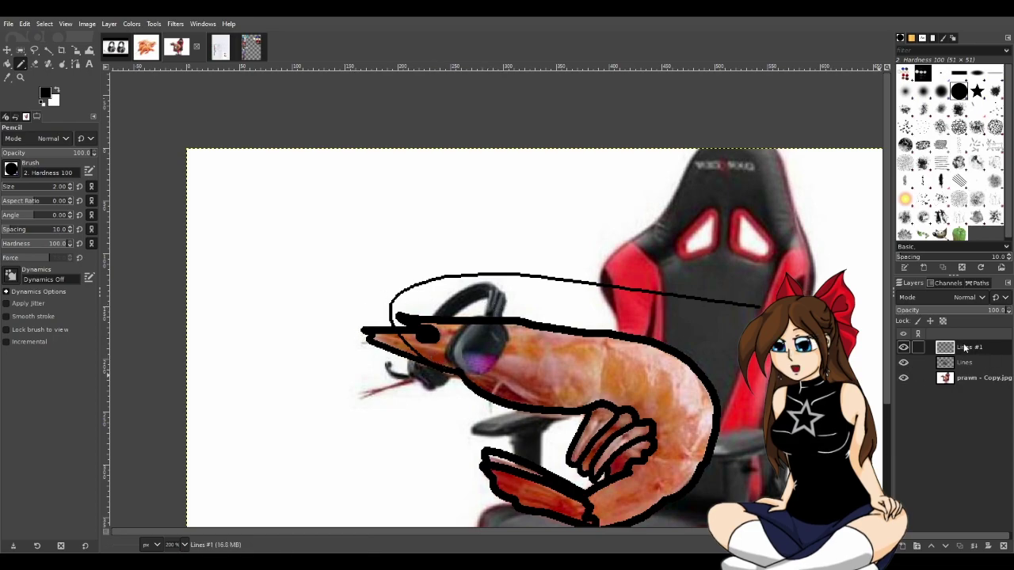
Move the Lines layer above the antenna layer and erase the antenna section crossing inside the head with a size 30 eraser.
left_click_drag(962, 372, 965, 345)
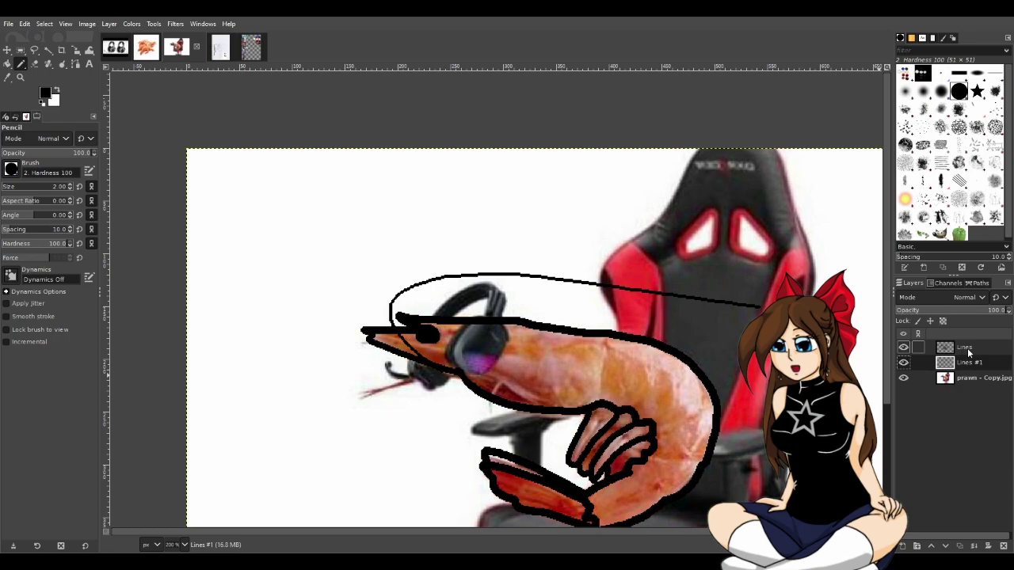
scroll(415, 384, "up", 2, "ctrl")
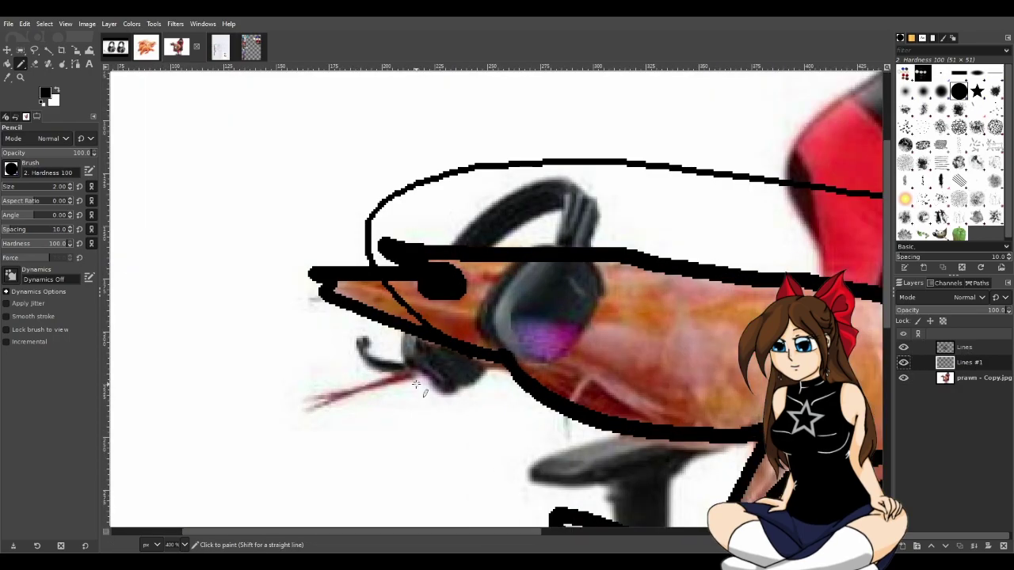
scroll(407, 378, "up", 1, "ctrl")
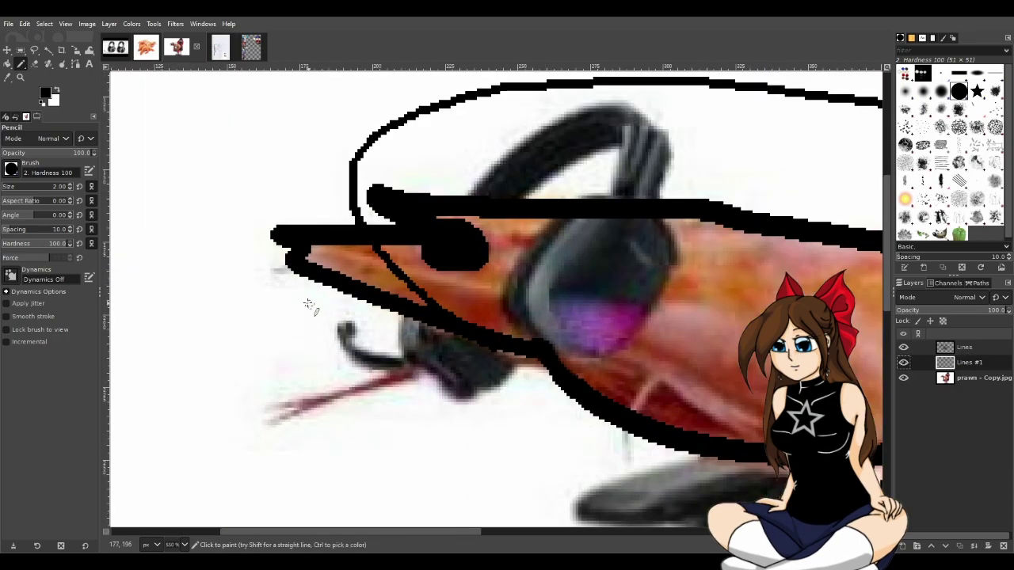
left_click(42, 66)
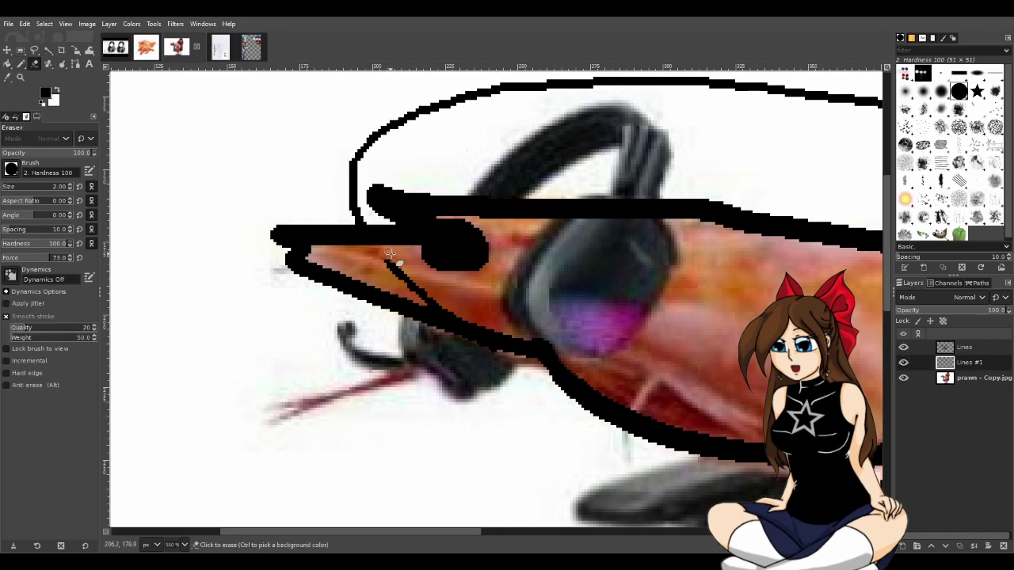
left_click(17, 187)
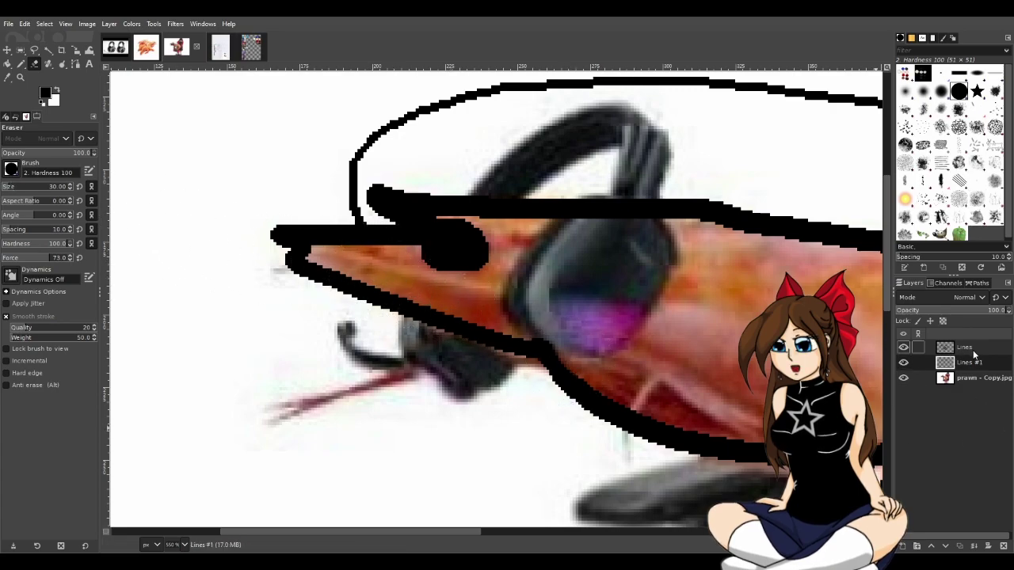
Hide the photo layer, merge the visible line art and antenna layers into one, and show the photo again.
left_click(903, 378)
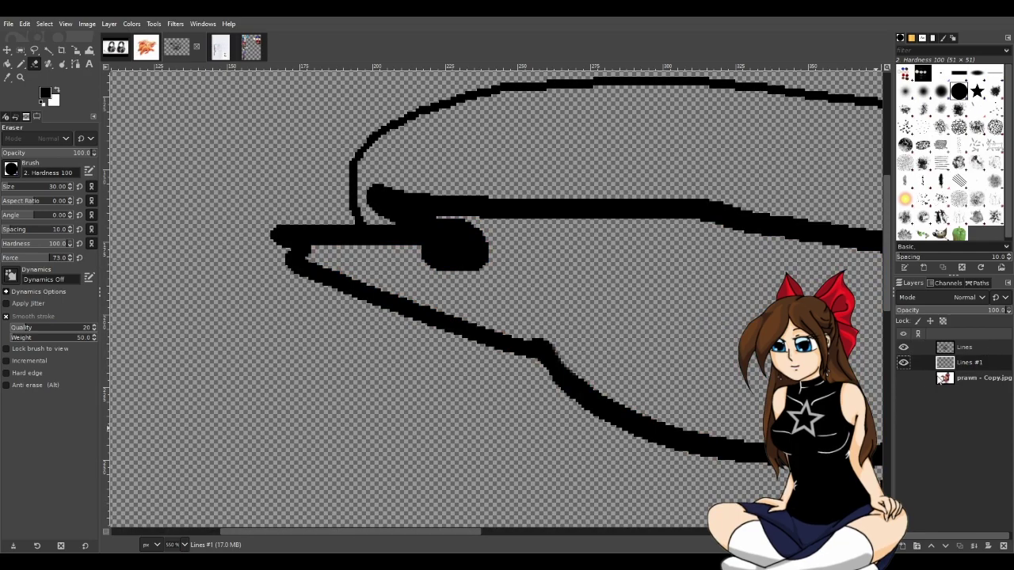
key("ctrl+m")
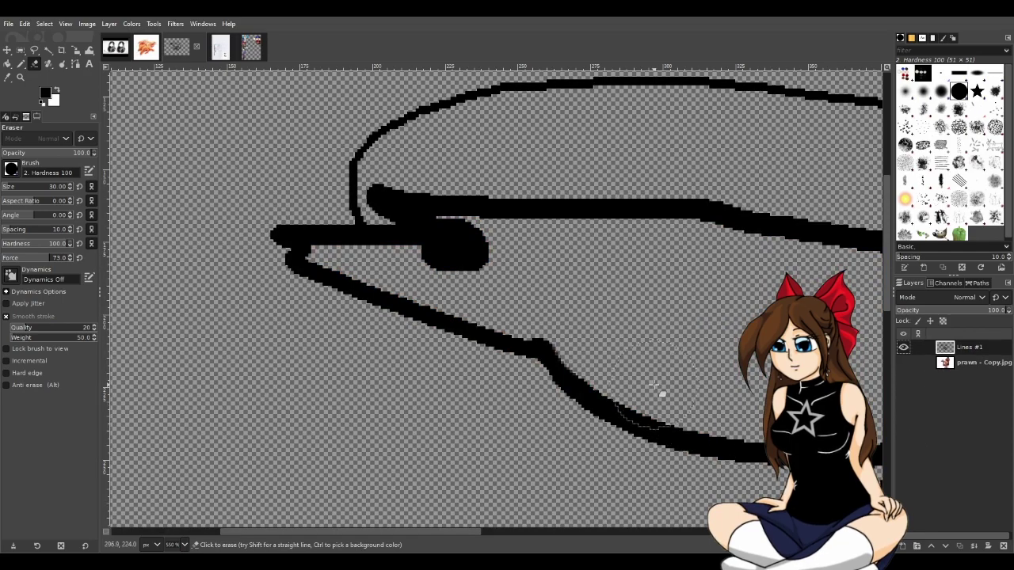
scroll(665, 386, "down", 10)
key("2")
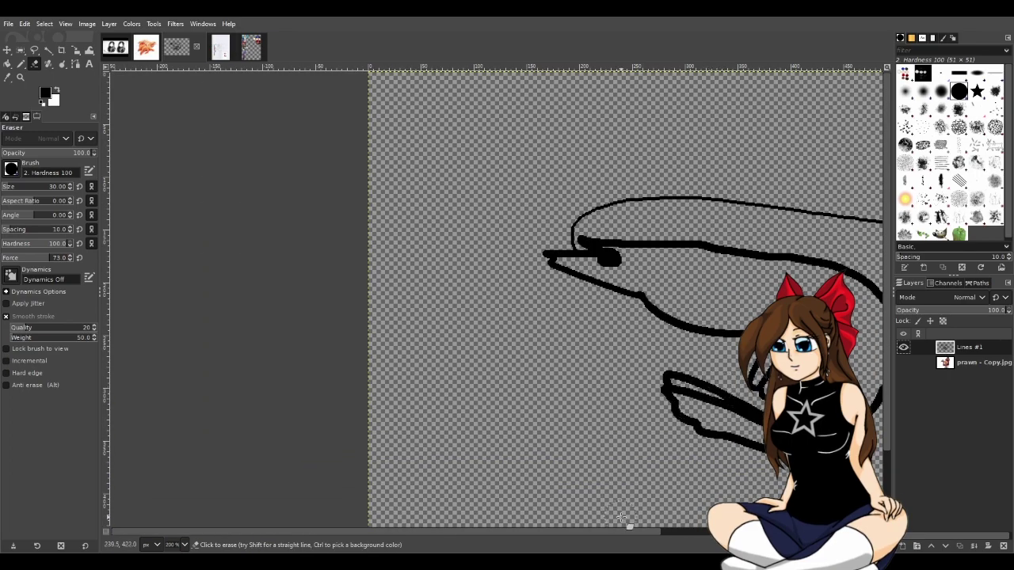
scroll(622, 517, "right", 5)
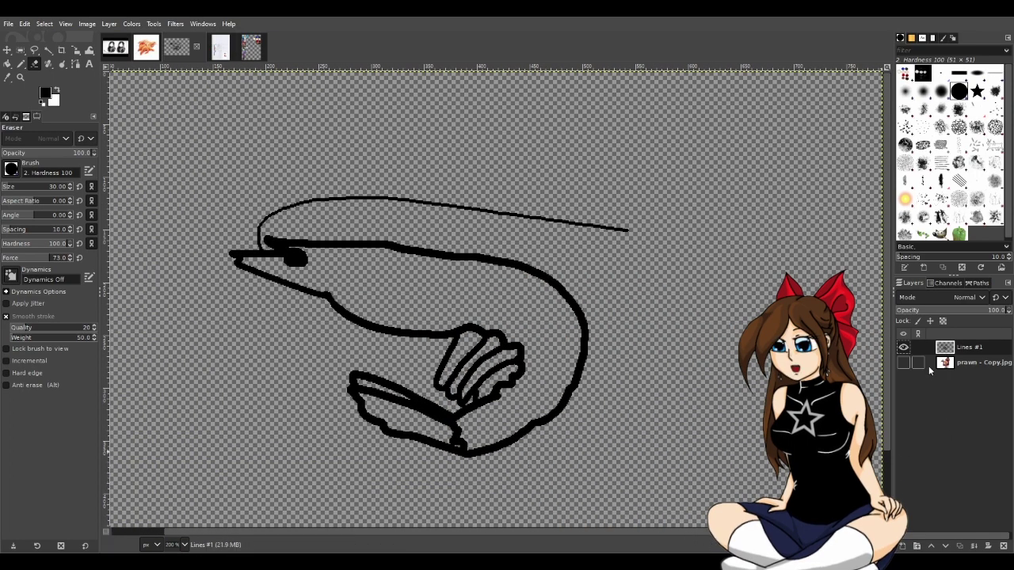
left_click(903, 363)
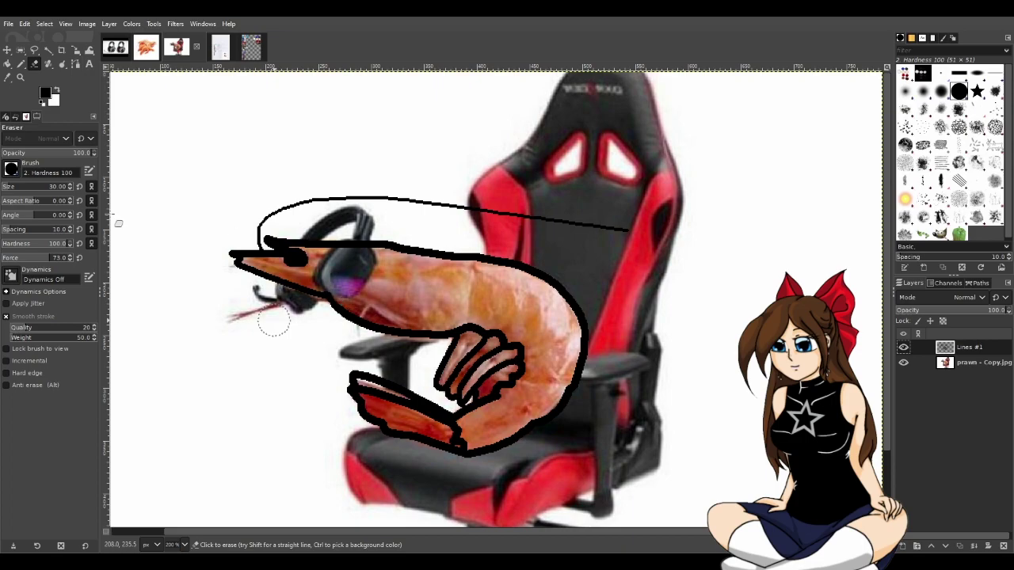
Compare the headset reference image with the headphones in the line art image.
left_click(115, 46)
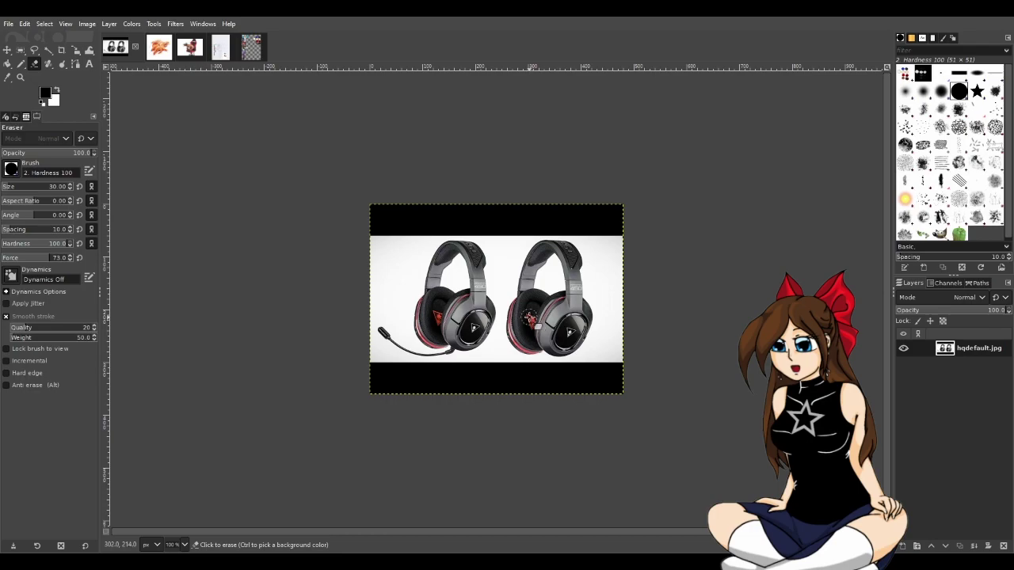
left_click(190, 46)
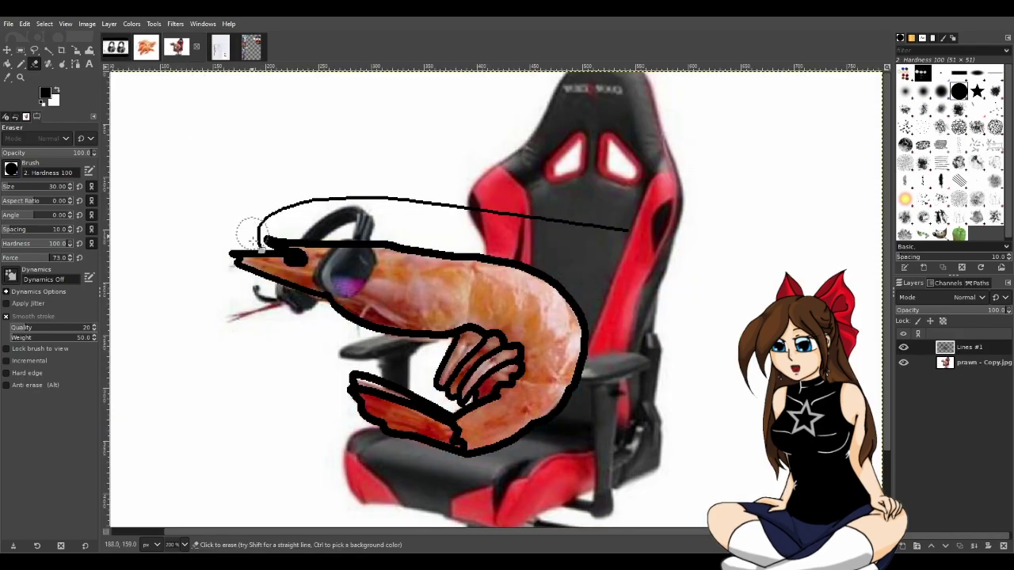
key("alt+1")
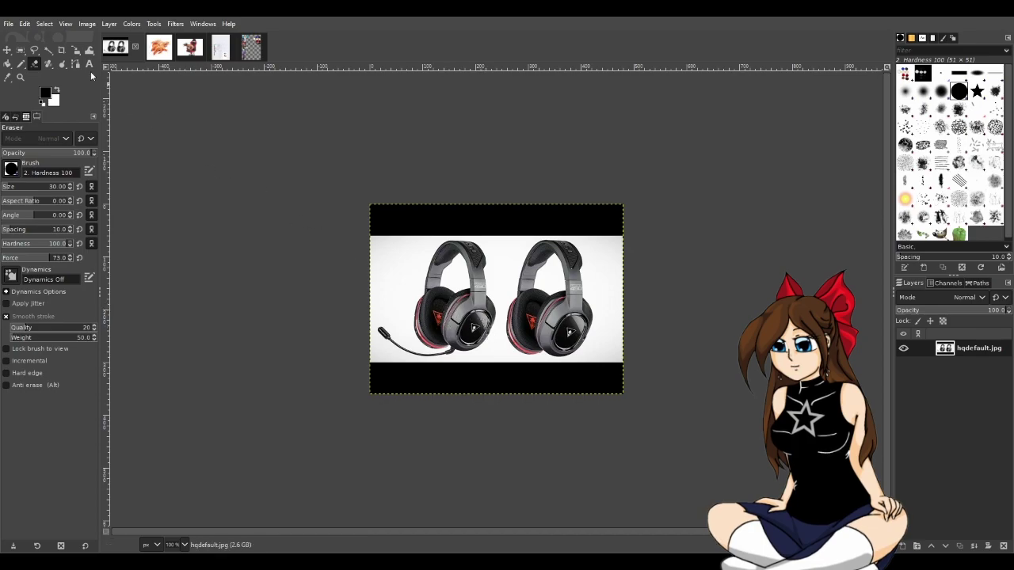
Try to select the grey ear cup of the headset with the microphone by colour using Fuzzy Select.
left_click(48, 50)
scroll(411, 297, "up", 3)
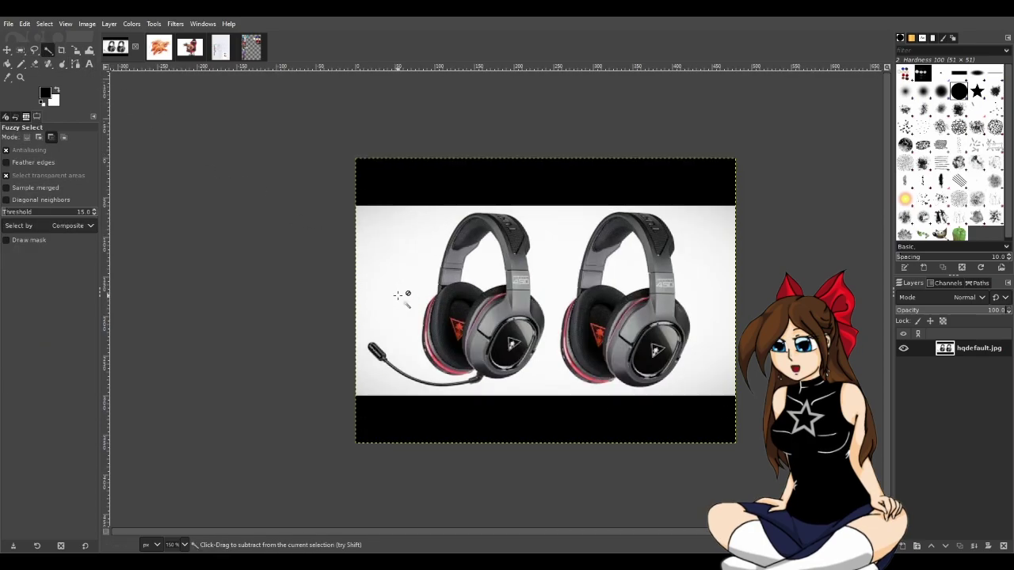
scroll(434, 309, "down", 1)
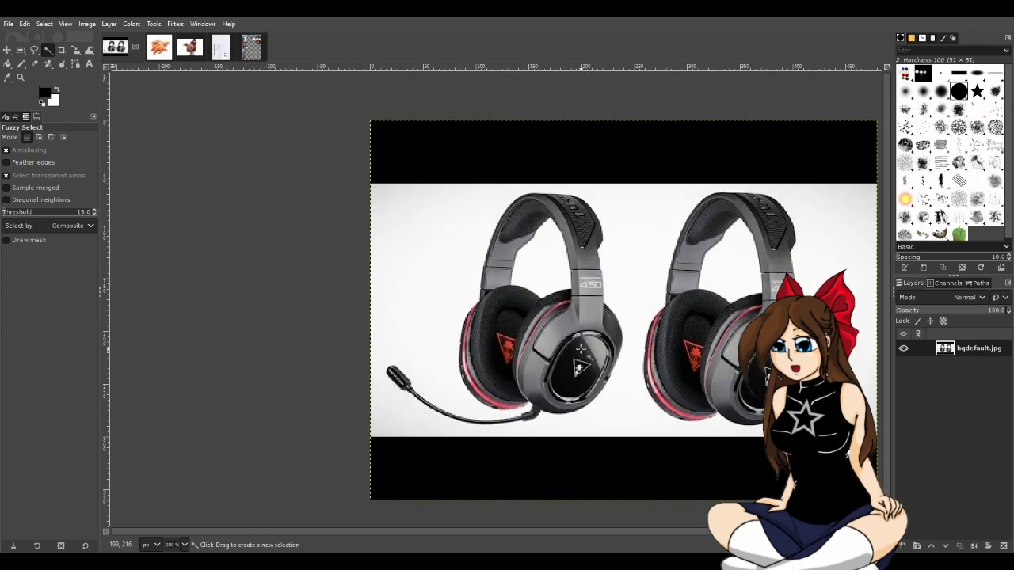
left_click(602, 313)
key("ctrl")
left_click(594, 342)
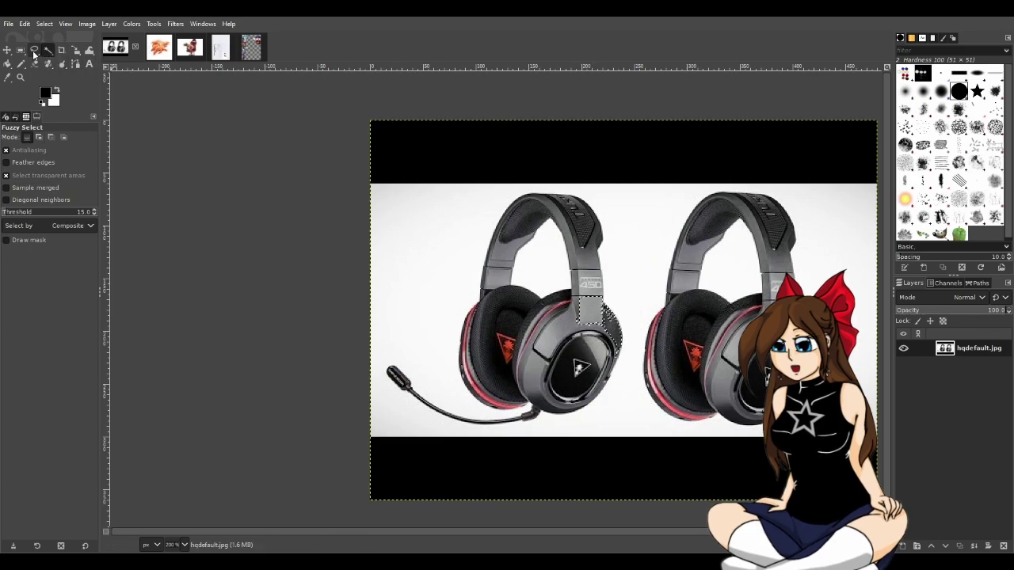
Draw a freehand selection loosely around the whole headset with the microphone, including its boom.
left_click(35, 51)
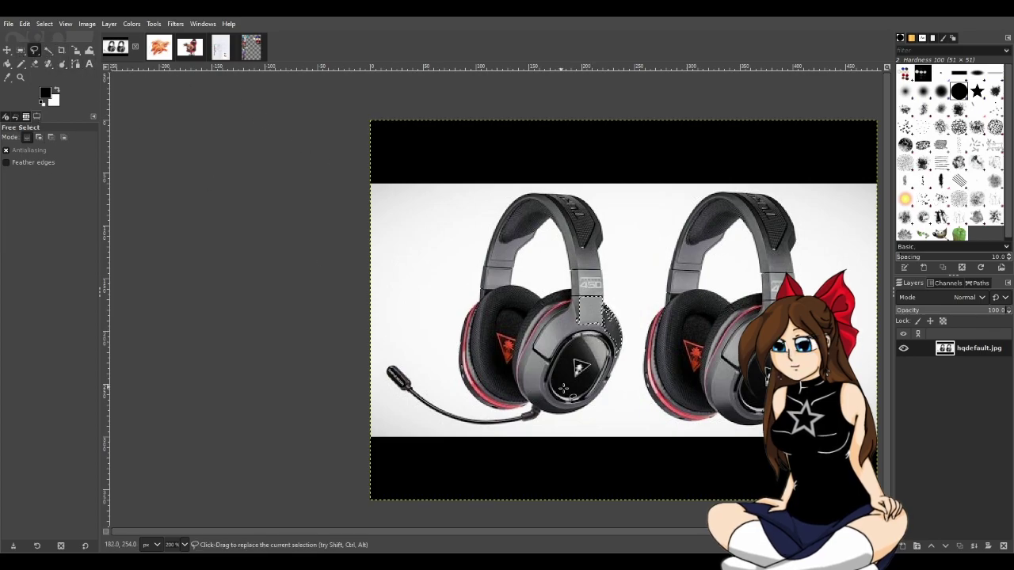
mouse_move(623, 421)
left_mouse_down()
mouse_move(636, 321)
mouse_move(620, 230)
mouse_move(591, 179)
mouse_move(530, 172)
mouse_move(460, 213)
mouse_move(382, 323)
mouse_move(370, 358)
mouse_move(393, 401)
mouse_move(455, 434)
mouse_move(554, 434)
mouse_move(619, 423)
left_mouse_up()
key("Return")
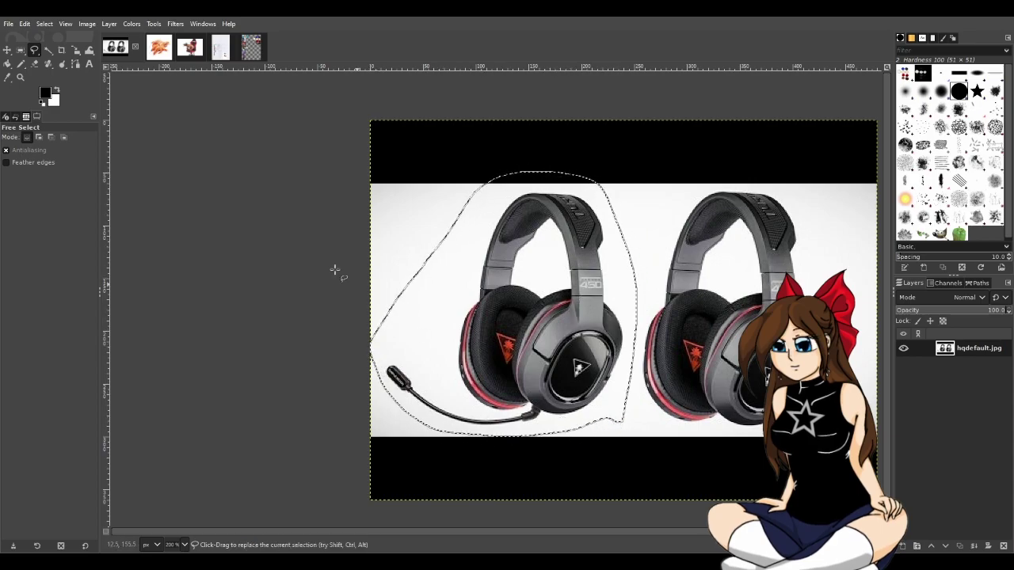
Subtract the white background, the black strip above and the gap inside the headband from the selection using Fuzzy Select.
left_click(47, 50)
left_click(450, 319, "shift")
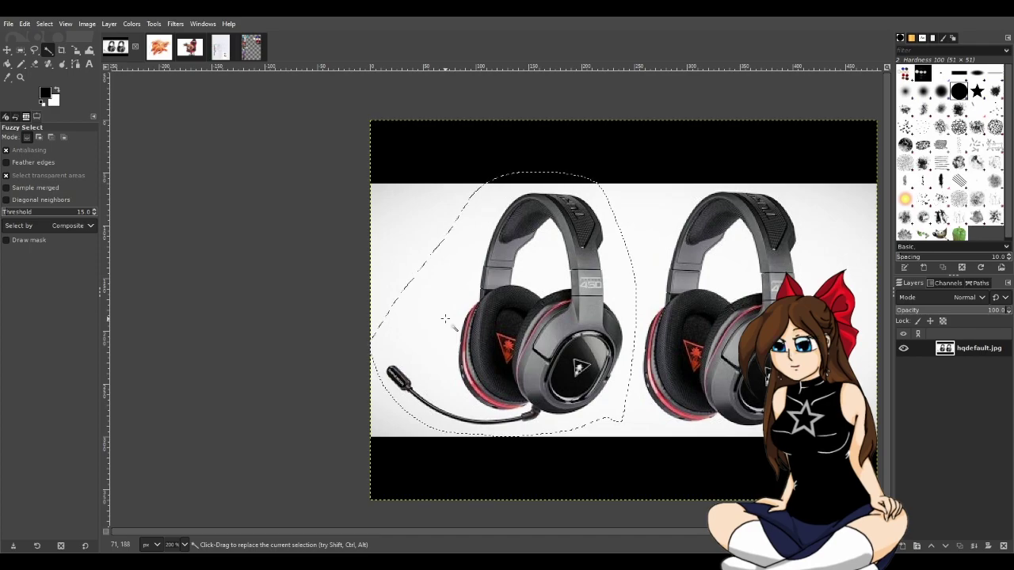
left_click(445, 318, "ctrl")
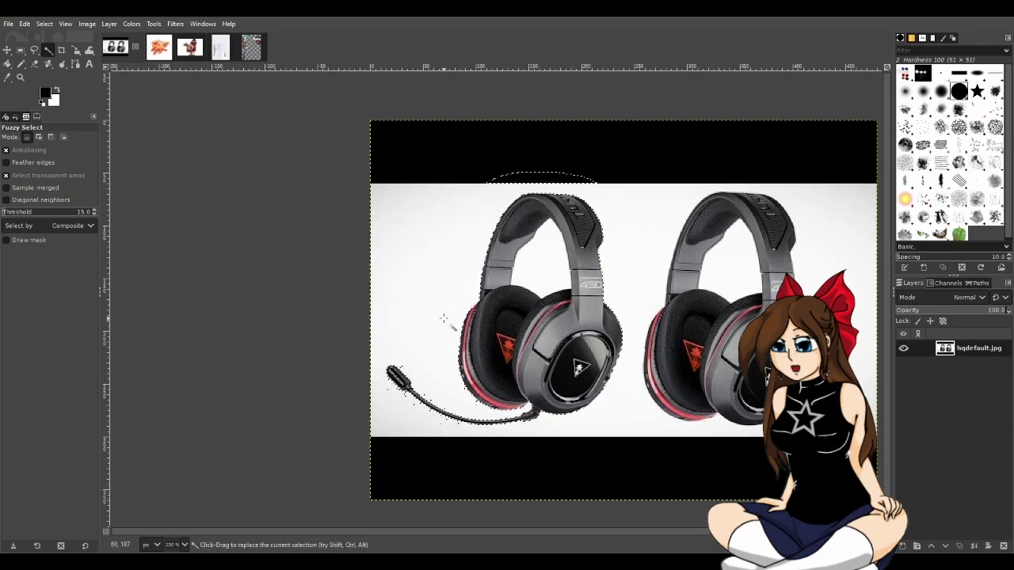
left_click(545, 174, "ctrl")
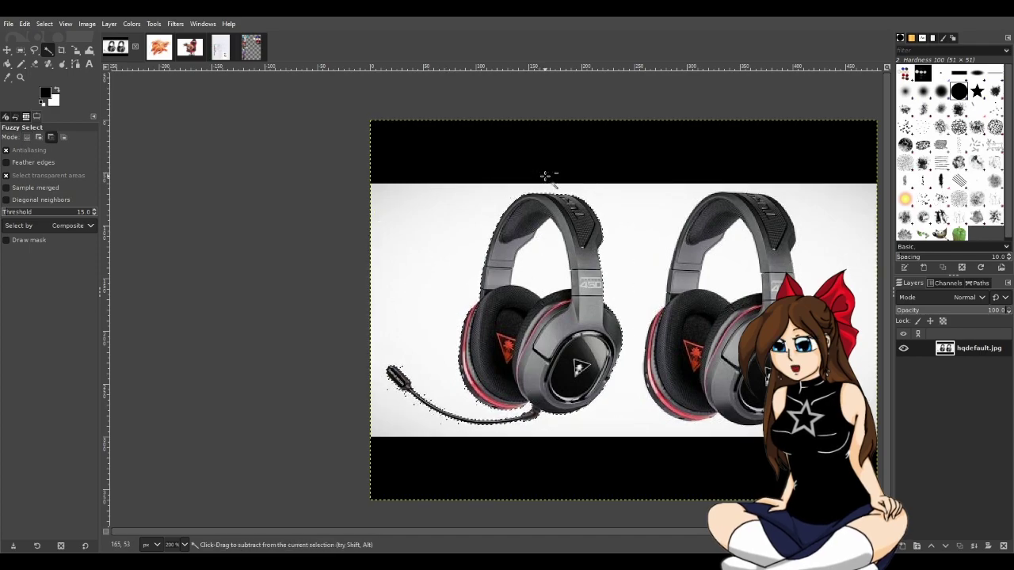
left_click(541, 259, "ctrl")
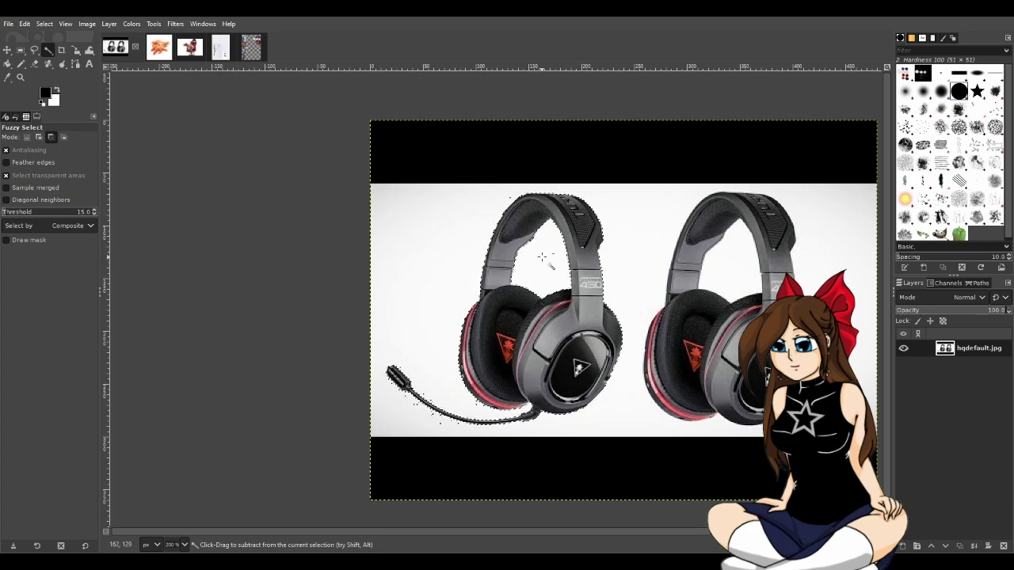
Copy the selected headset and paste it into the prawn image on a new layer named headset.
key("ctrl+c")
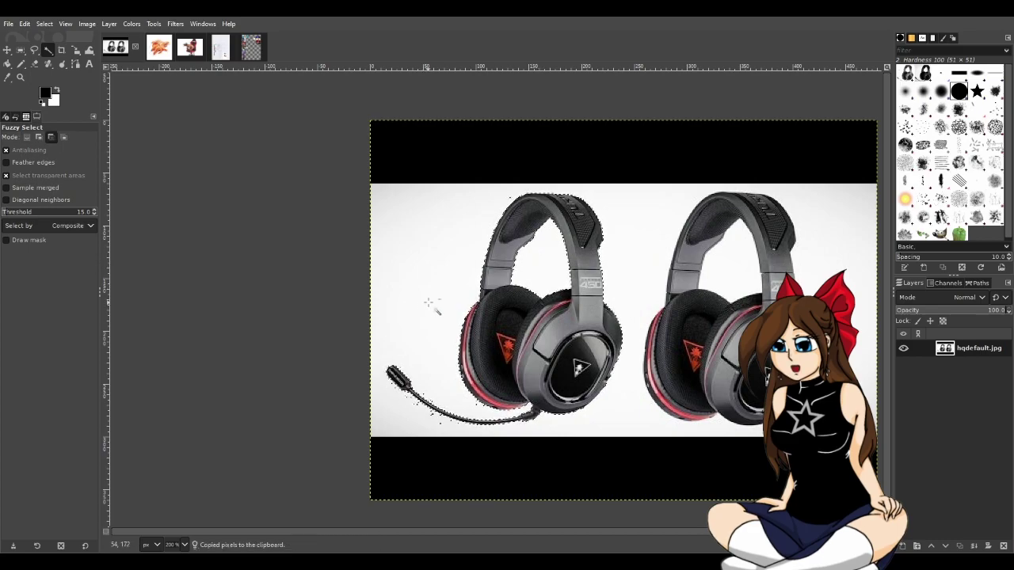
left_click(191, 48)
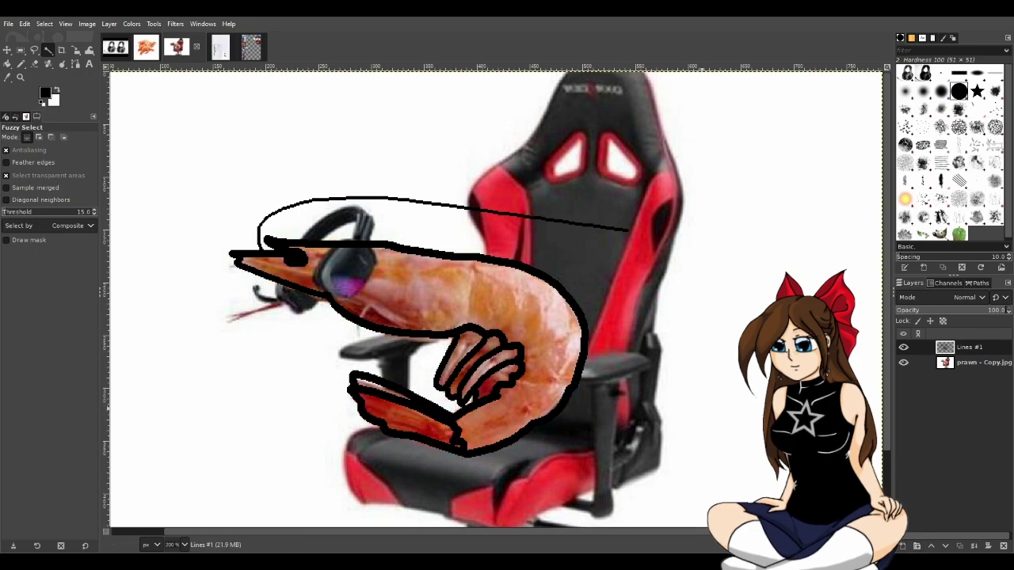
key("Return")
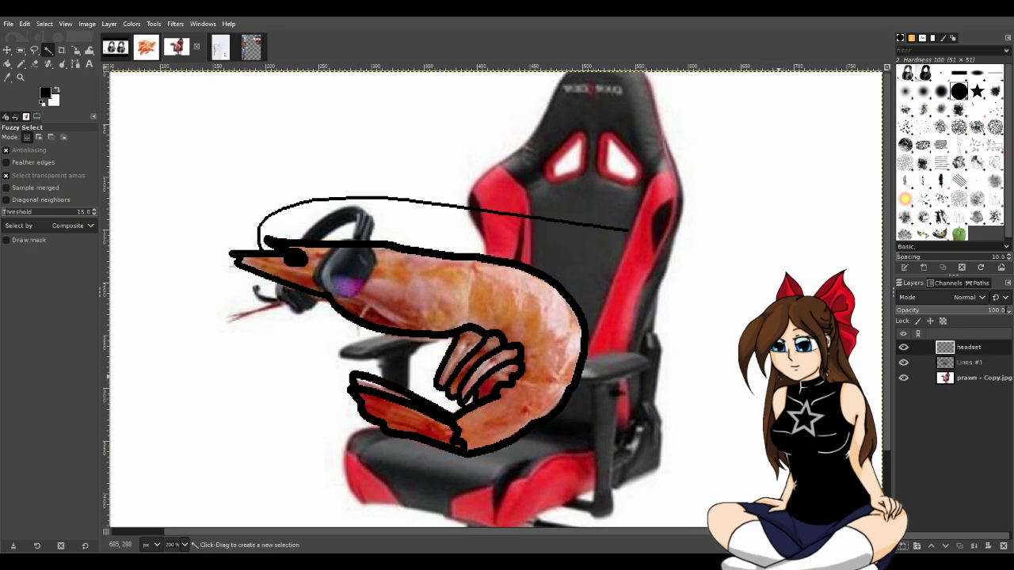
key("ctrl+v")
Hide the Lines #1 and prawn photo layers and anchor the pasted headset onto the headset layer.
left_click(903, 381)
left_click(903, 396)
left_click(973, 545)
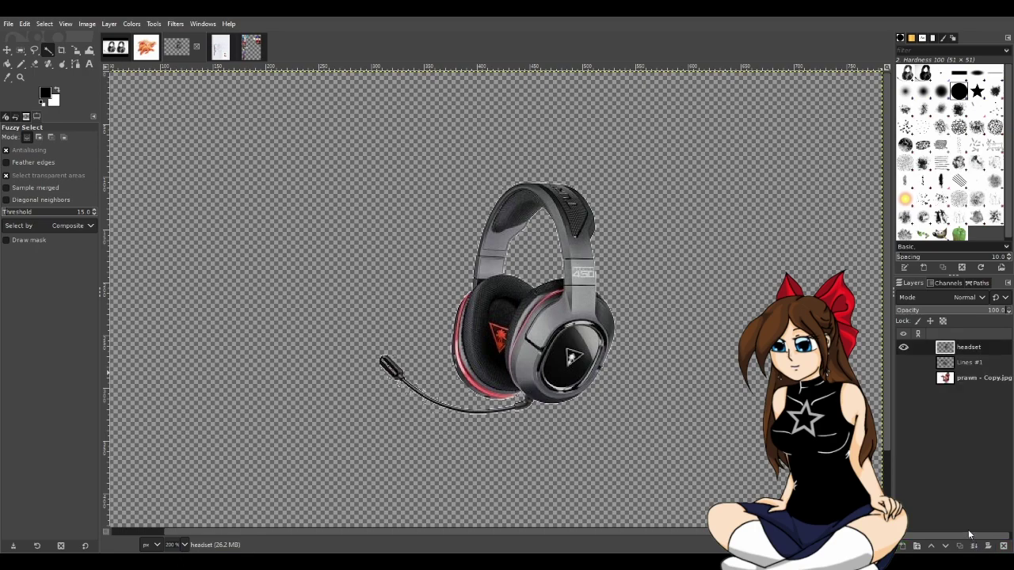
left_click(902, 362)
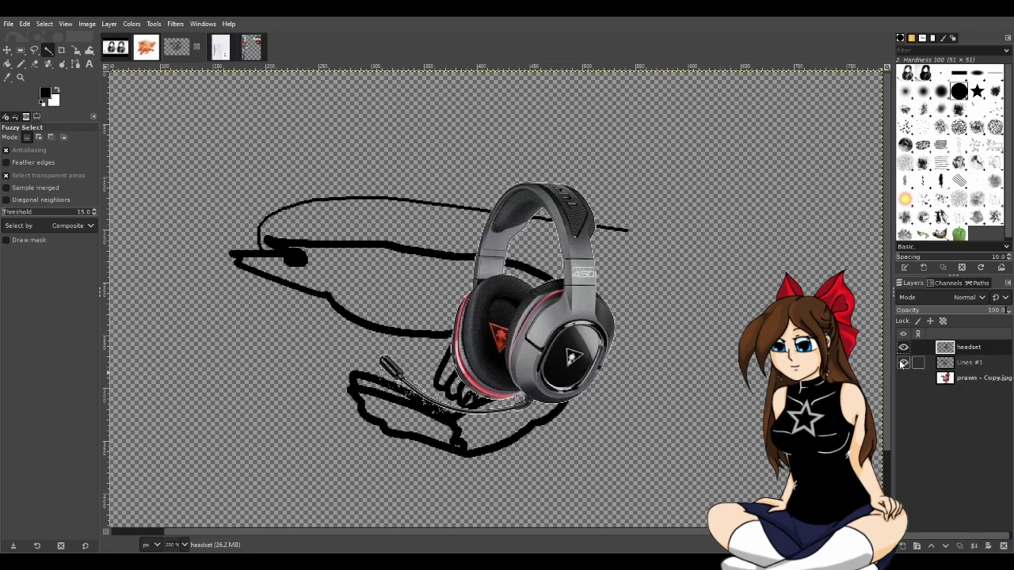
left_click(903, 362)
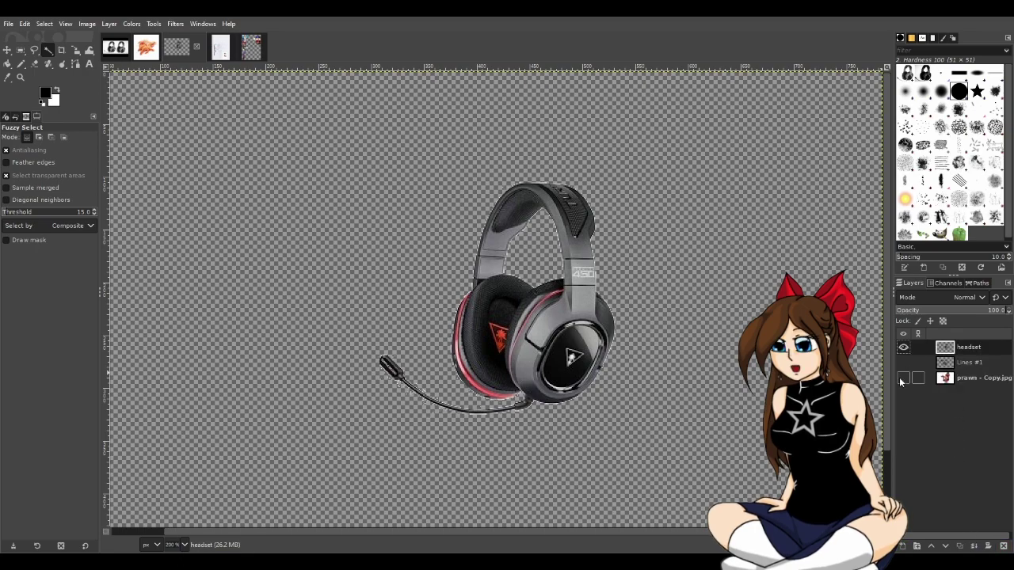
left_click(902, 378)
left_click(903, 378)
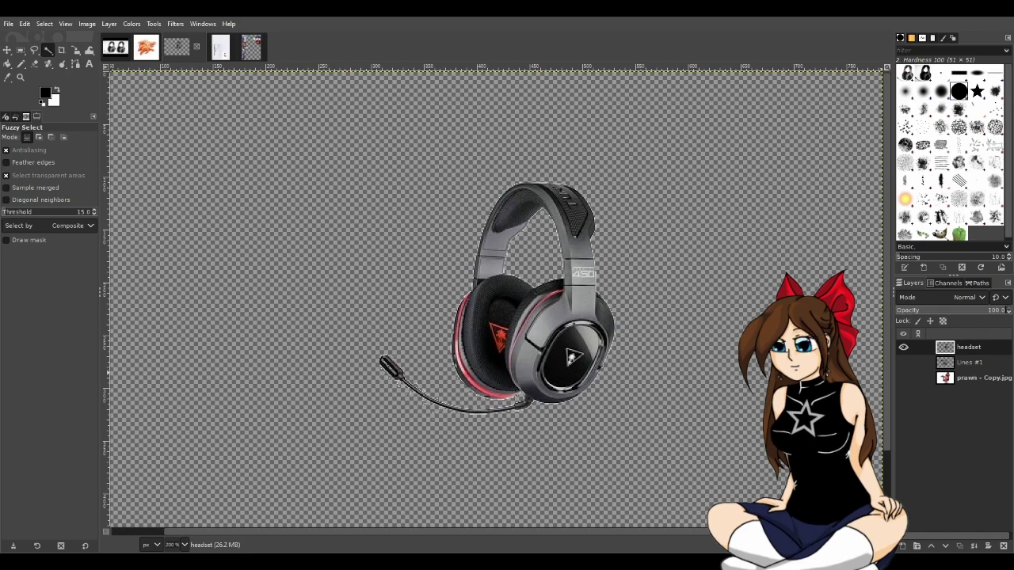
Add a layer named background, fill it entirely with black and set its opacity to about 54.9.
key("Return")
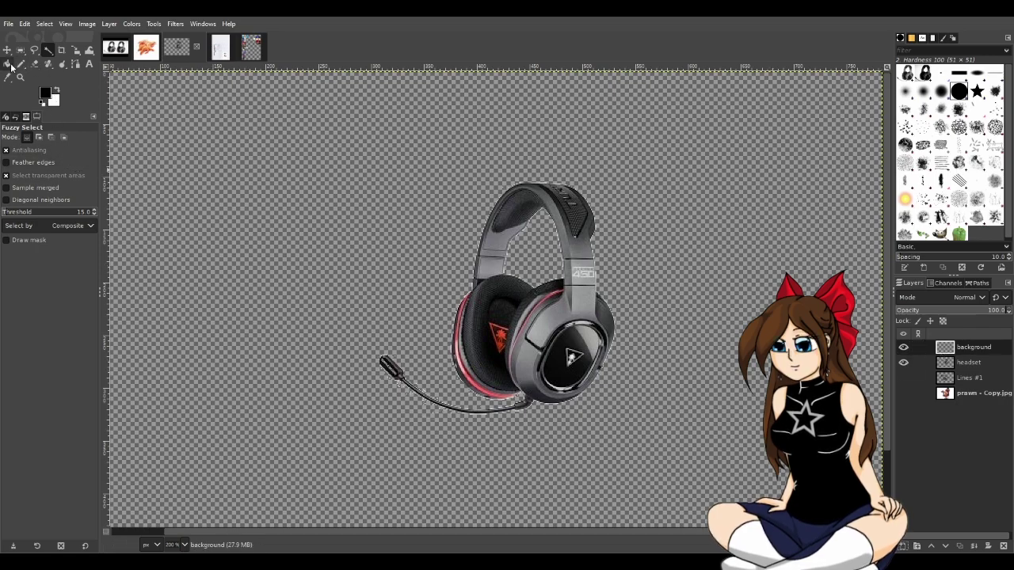
left_click(9, 64)
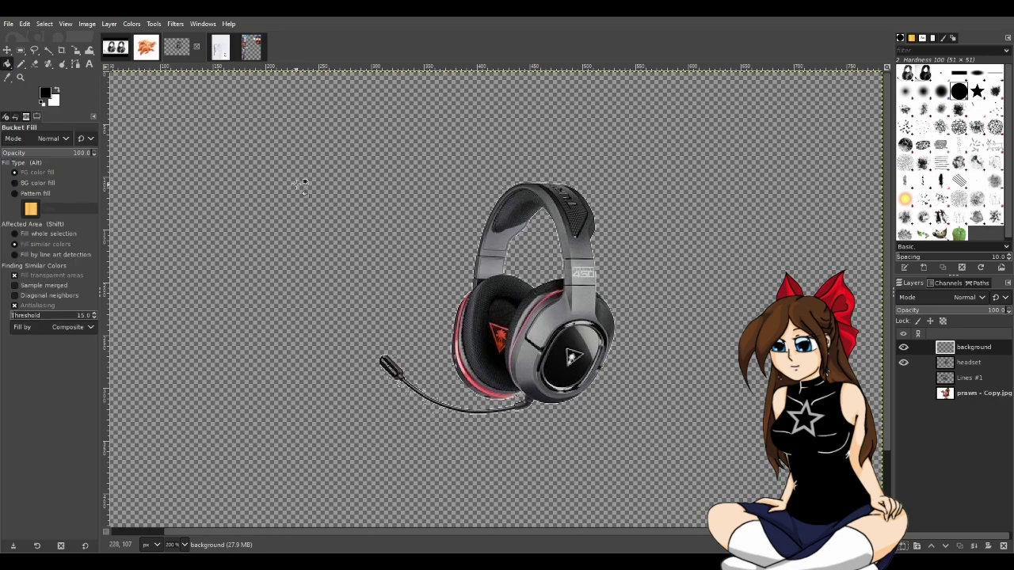
left_click(33, 234)
left_click(246, 251)
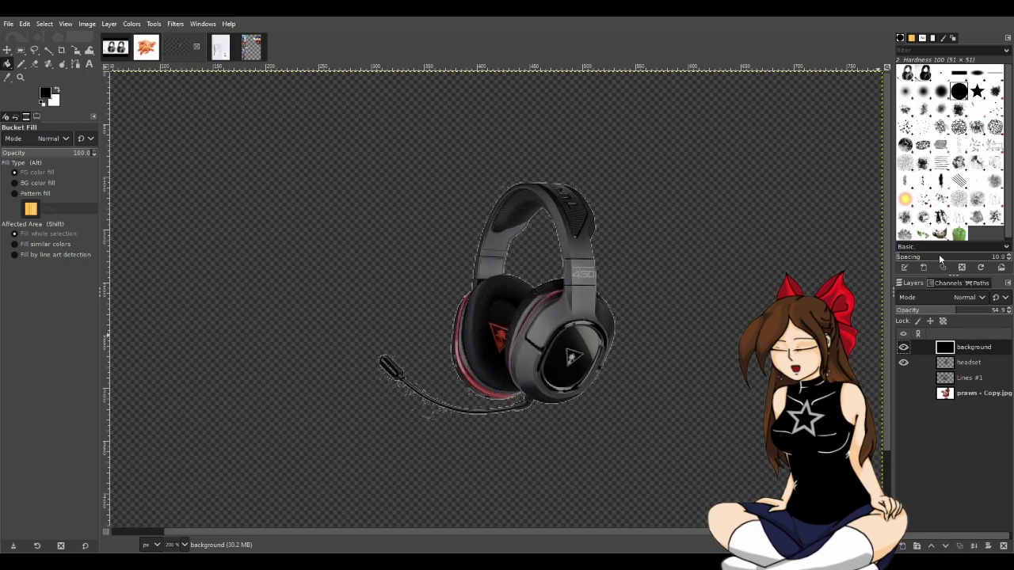
Move the black background layer below the headset and Lines #1 layers and make the headset layer active.
left_click(903, 394)
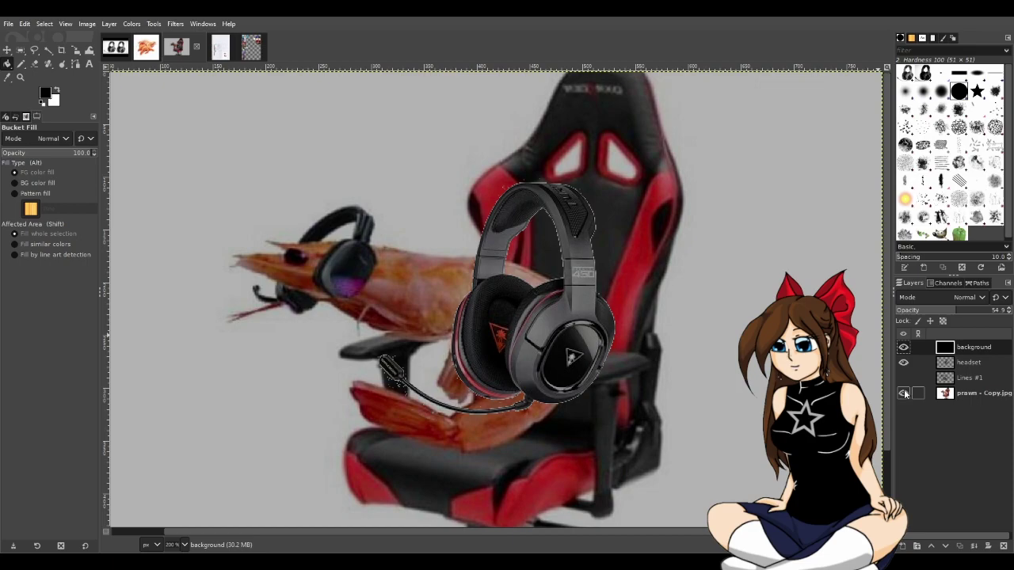
left_click(961, 363)
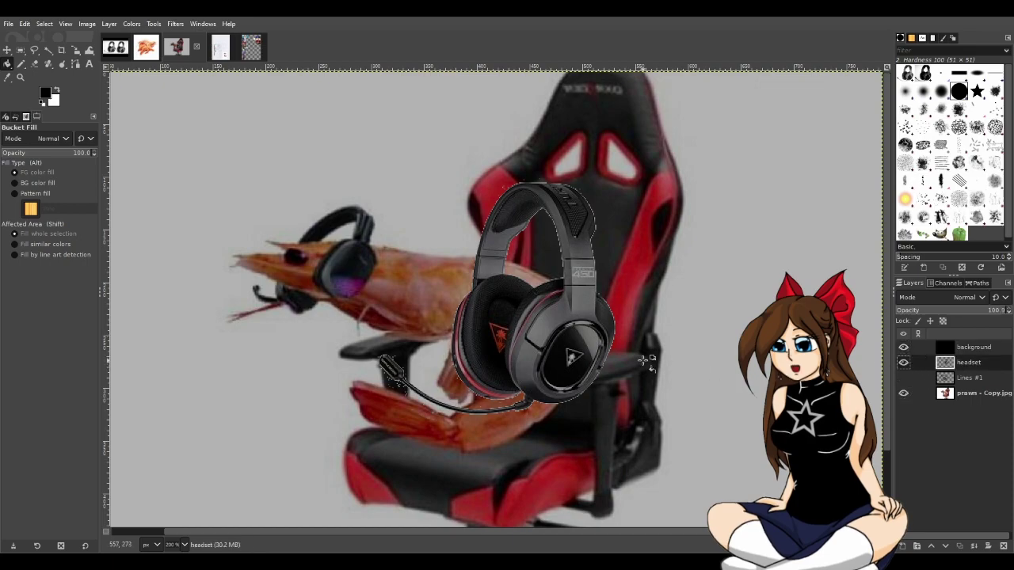
left_click(902, 394)
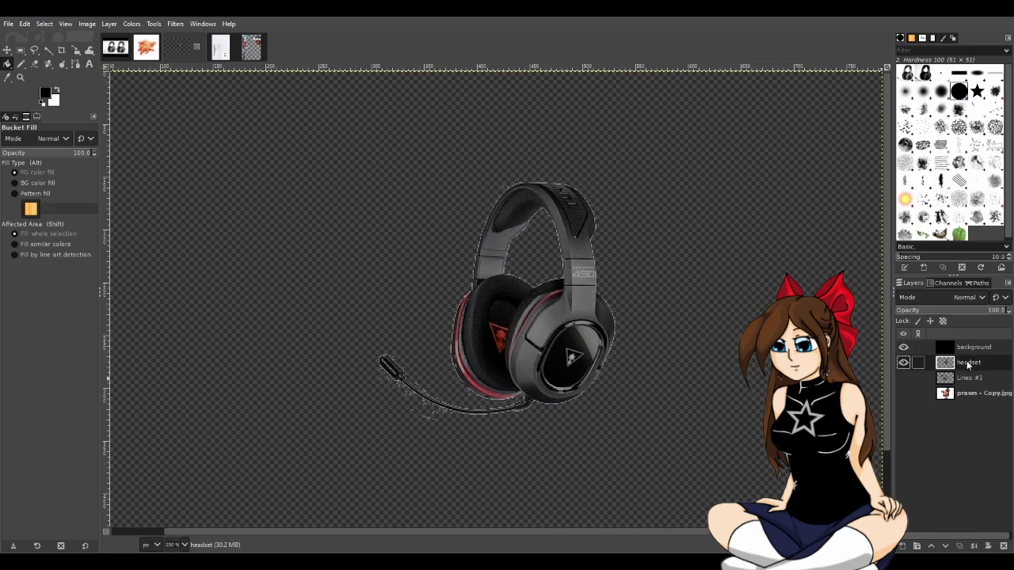
left_click_drag(967, 362, 960, 388)
left_click(967, 362)
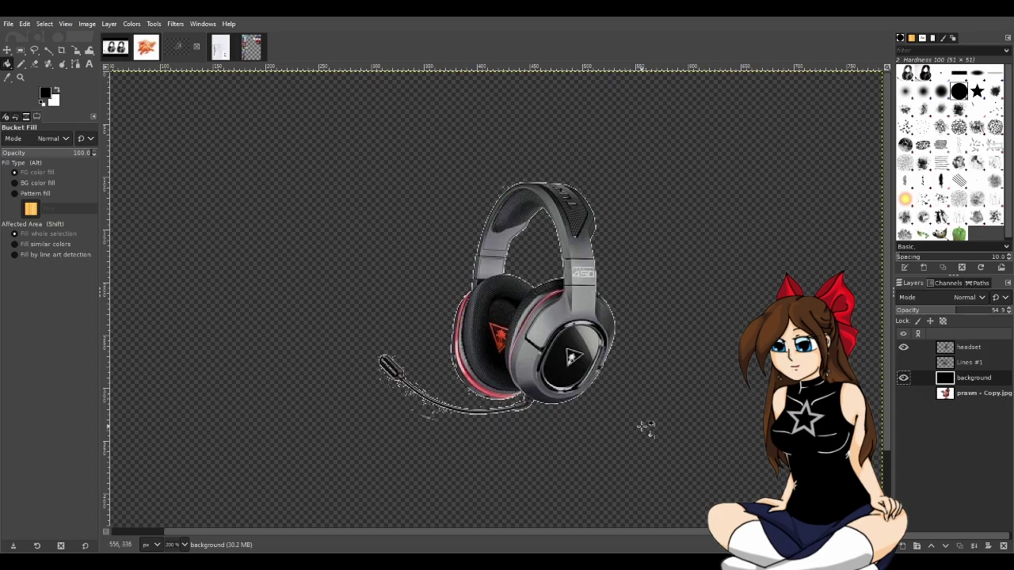
left_click(966, 347)
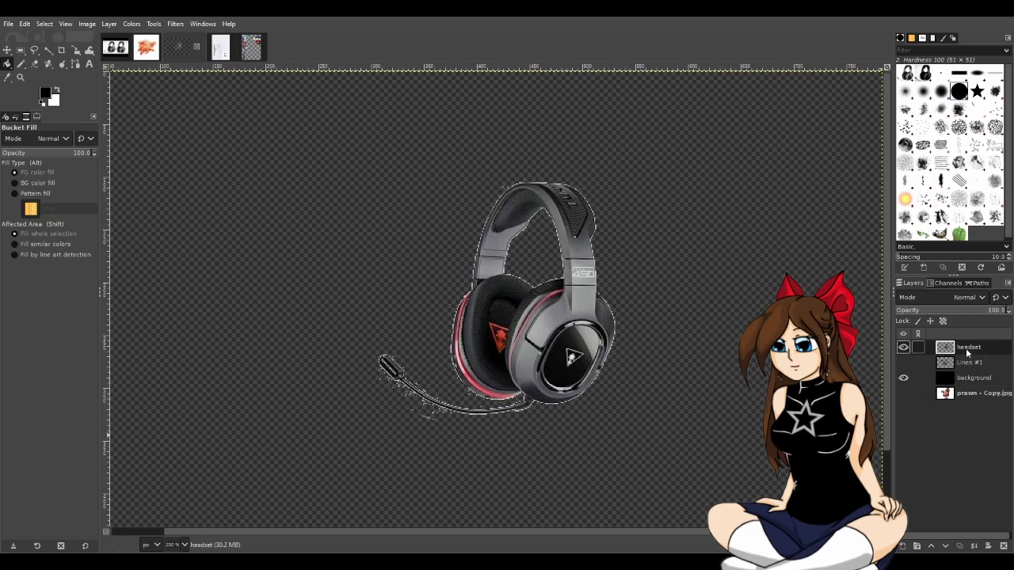
Erase the stray light pixels around the headset's microphone boom, reducing the eraser size from 30 to 12.
scroll(588, 429, "up", 2)
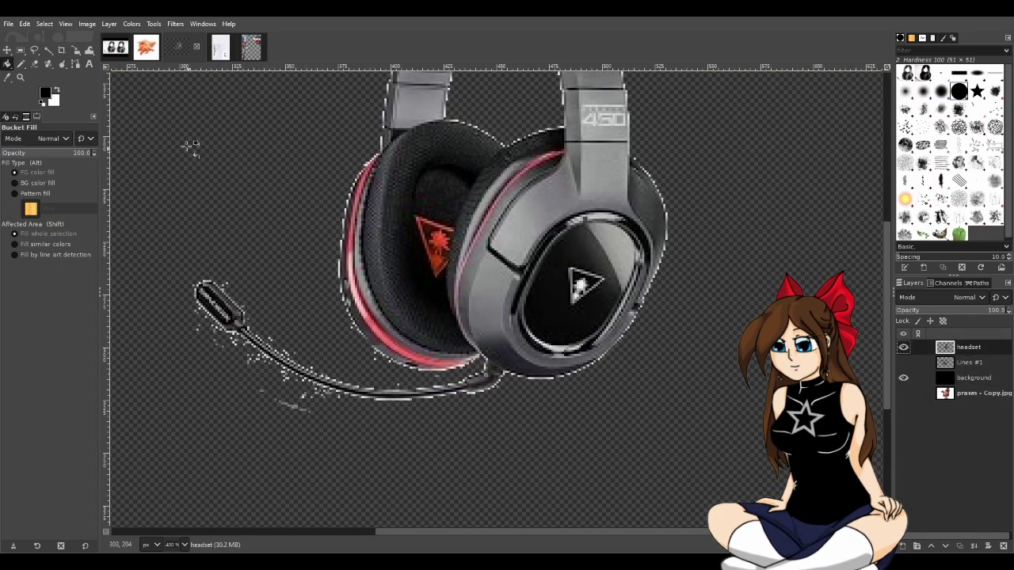
left_click(24, 65)
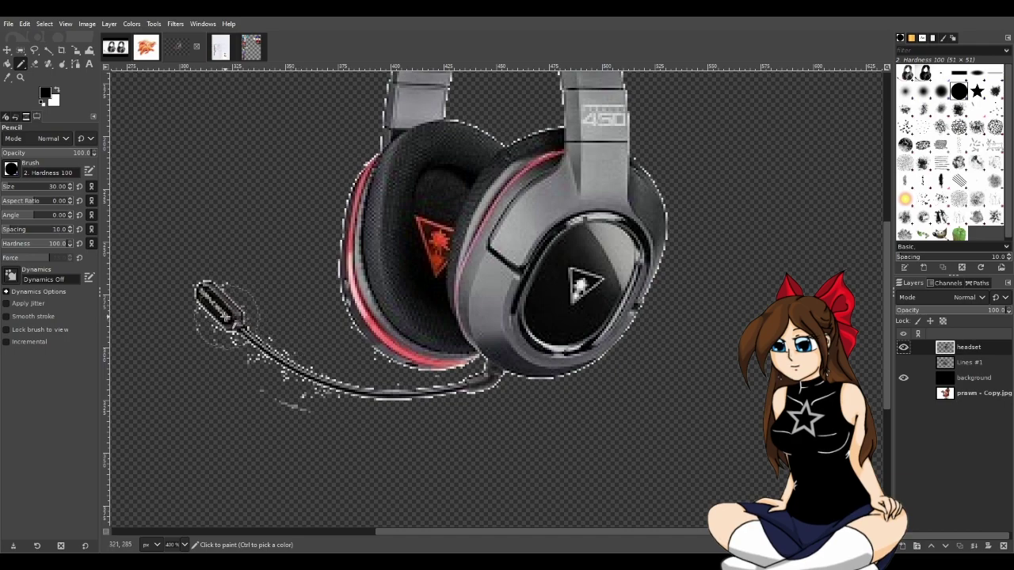
left_click(34, 63)
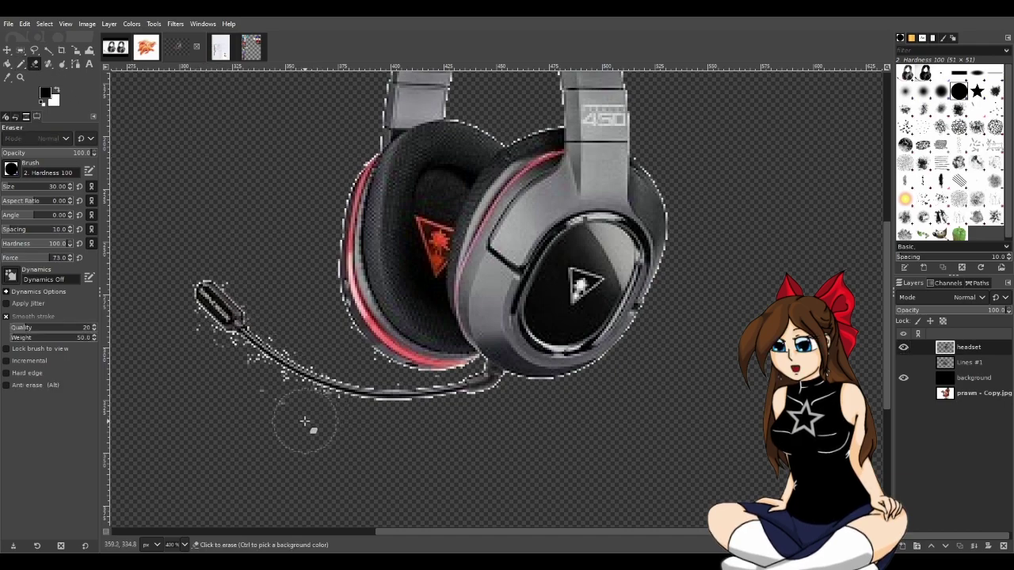
left_click(158, 328)
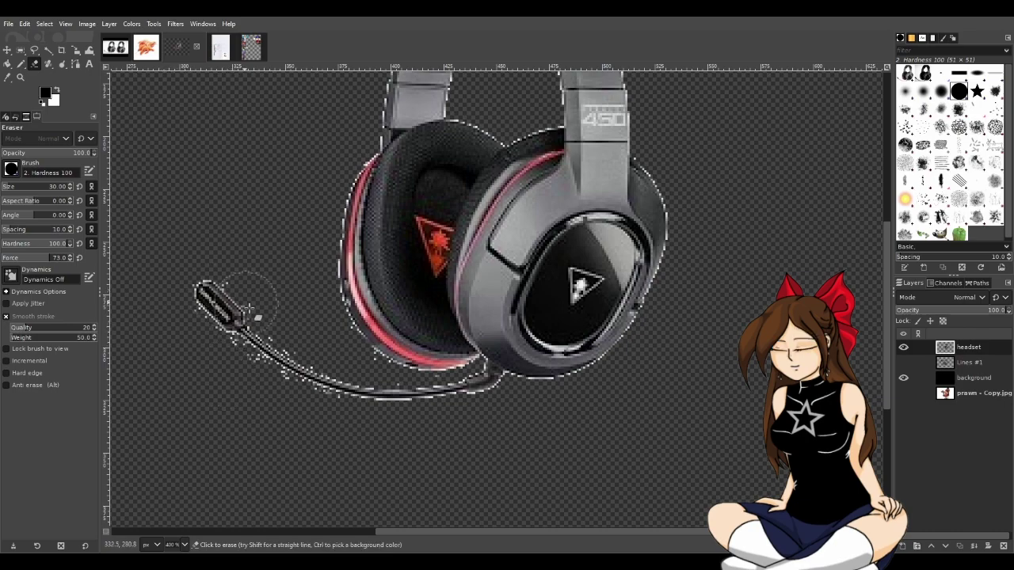
scroll(453, 323, "up", 5)
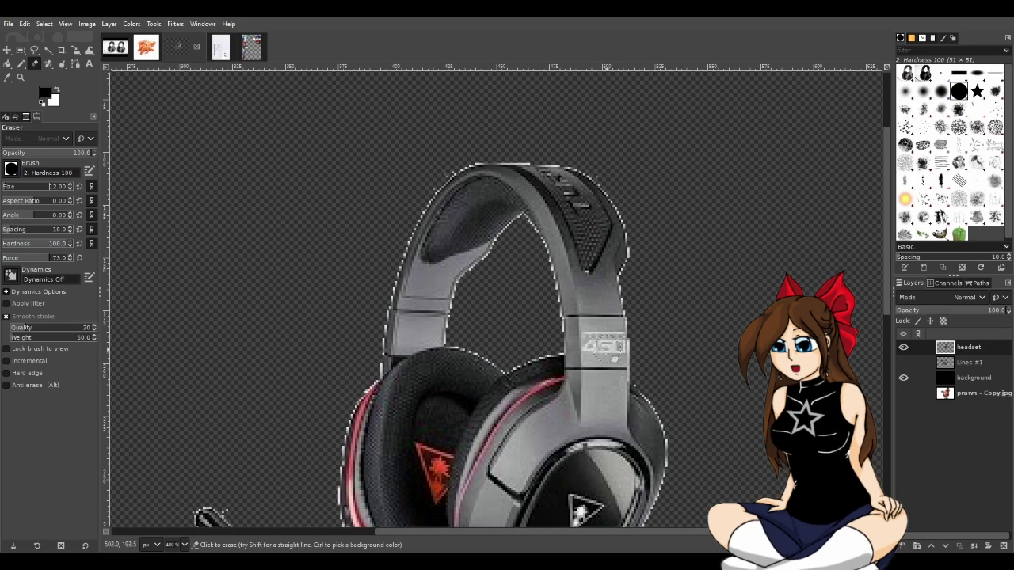
Set the background layer's opacity to about 74.1 and make the headset layer active again.
left_click(973, 378)
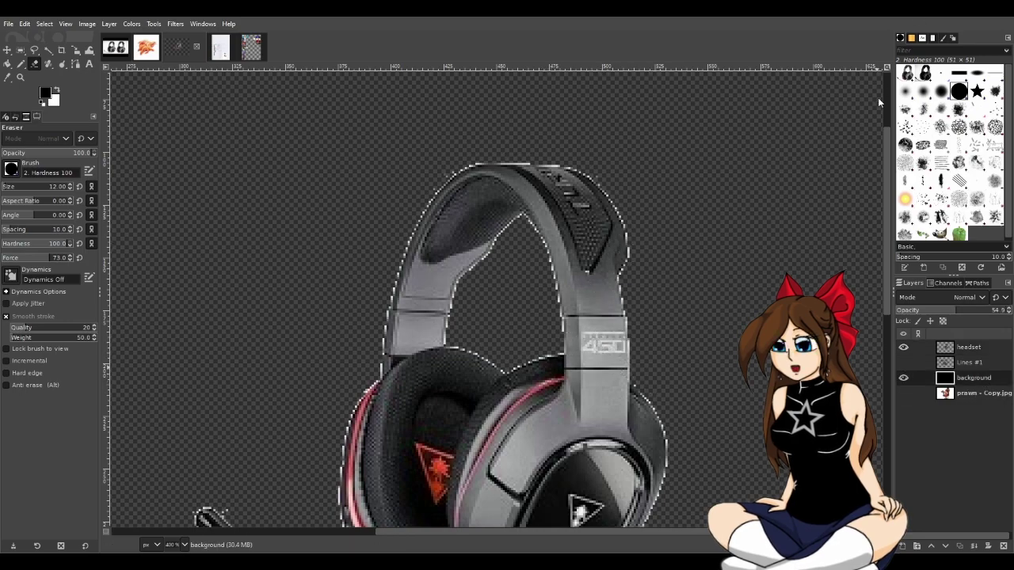
left_click(980, 309)
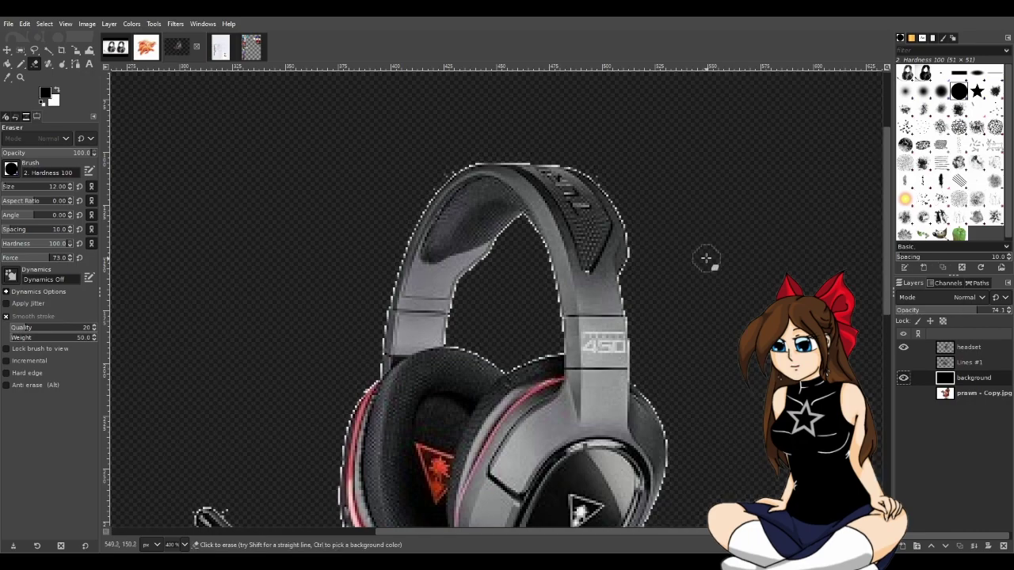
key("Home")
scroll(626, 166, "up", 2)
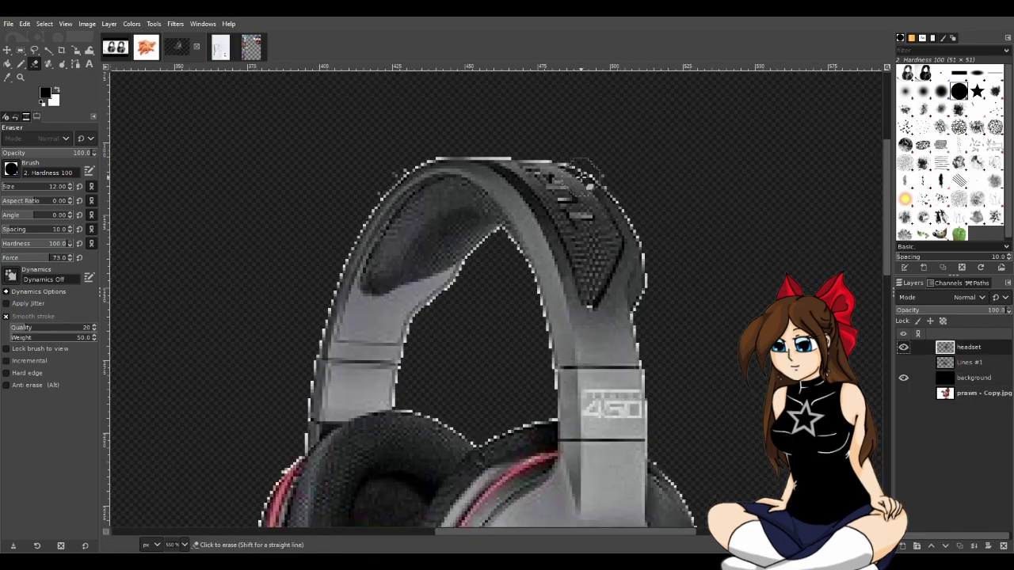
left_click(48, 49)
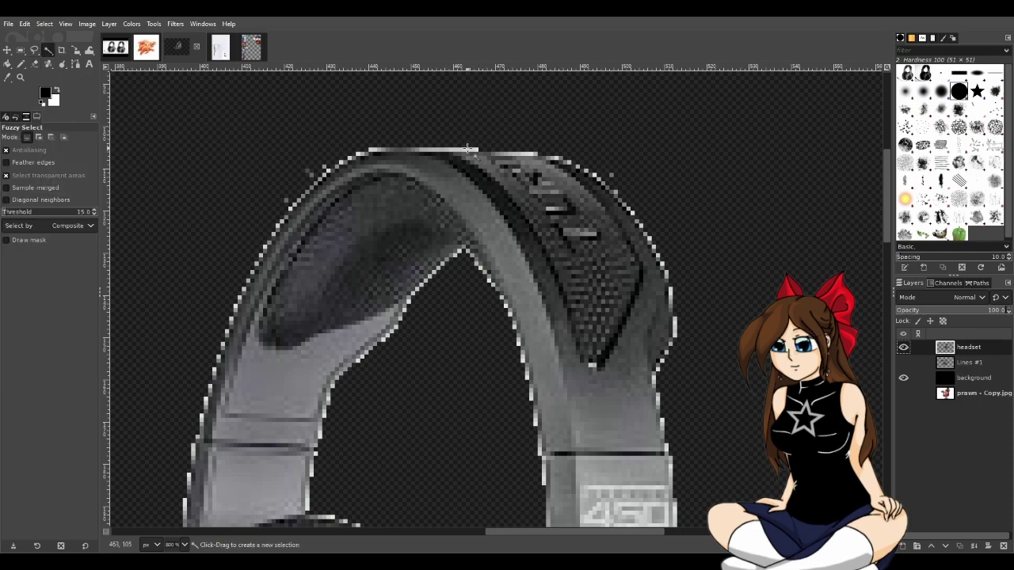
left_click(463, 149)
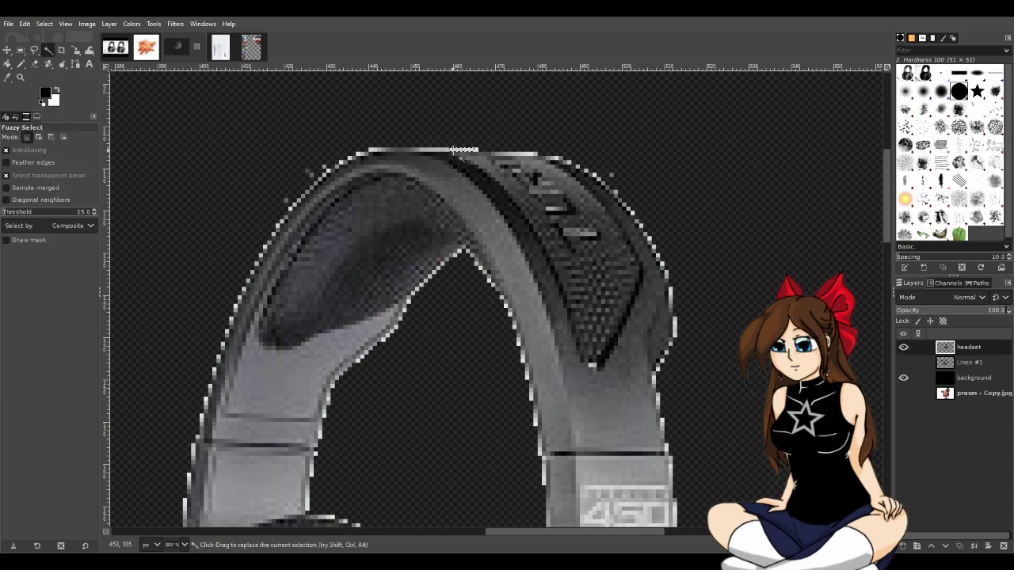
key("shift")
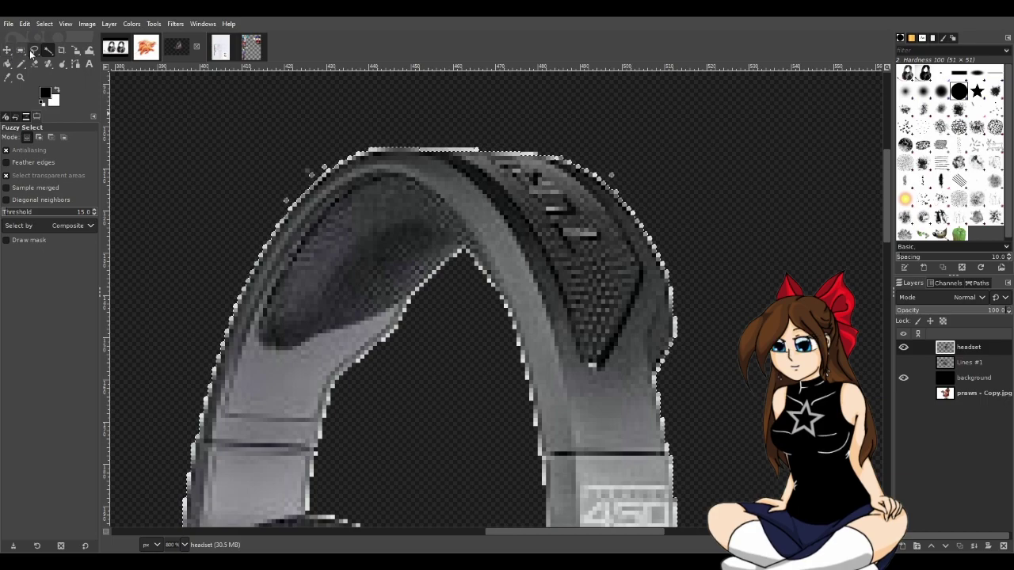
scroll(285, 175, "down", 3, "ctrl")
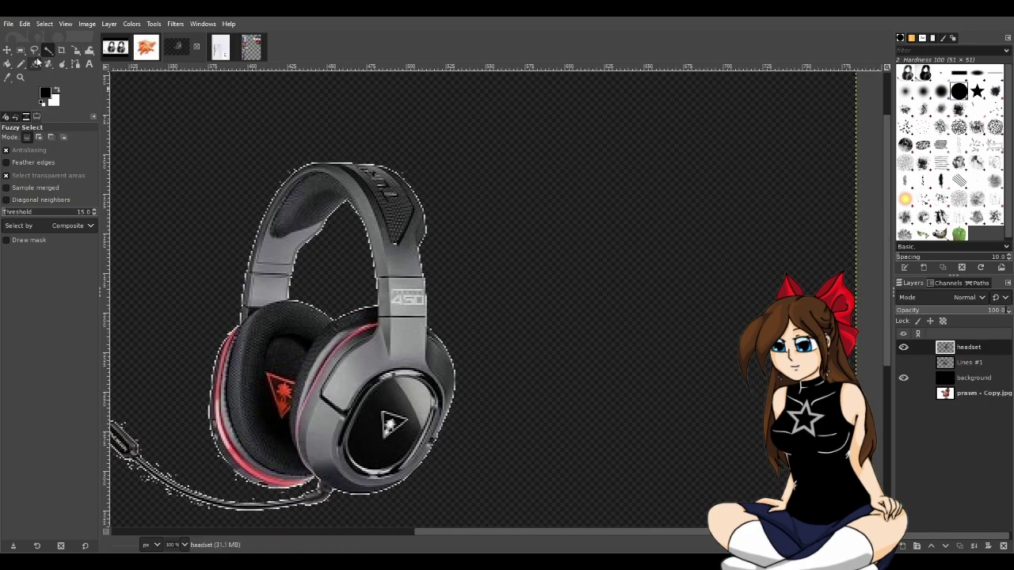
Erase the stray light pixels around the headset's microphone tip with the size 12 eraser.
left_click(34, 64)
left_click_drag(538, 532, 431, 524)
scroll(431, 525, "up", 7)
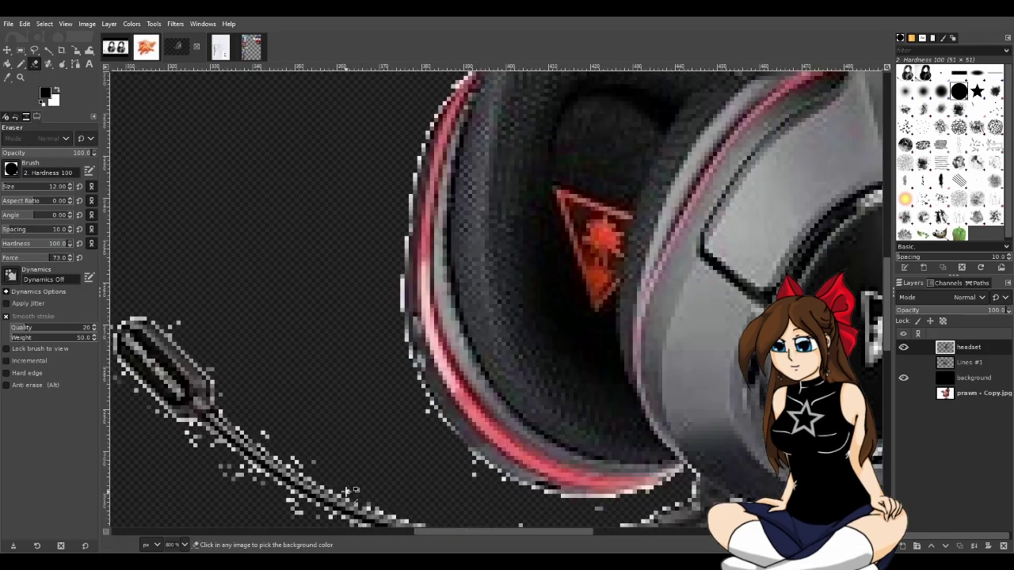
left_click_drag(486, 531, 447, 525)
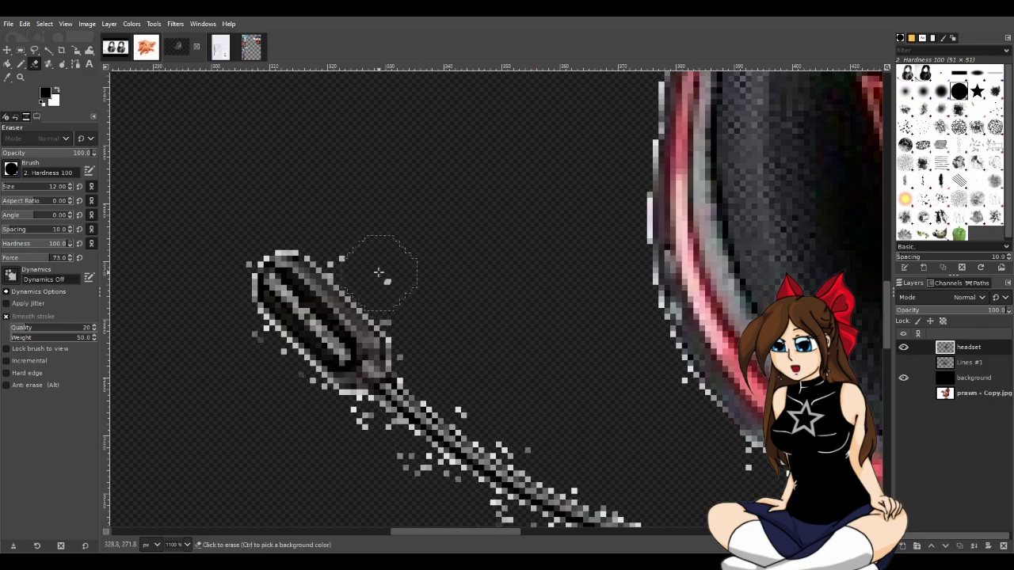
left_click(351, 256)
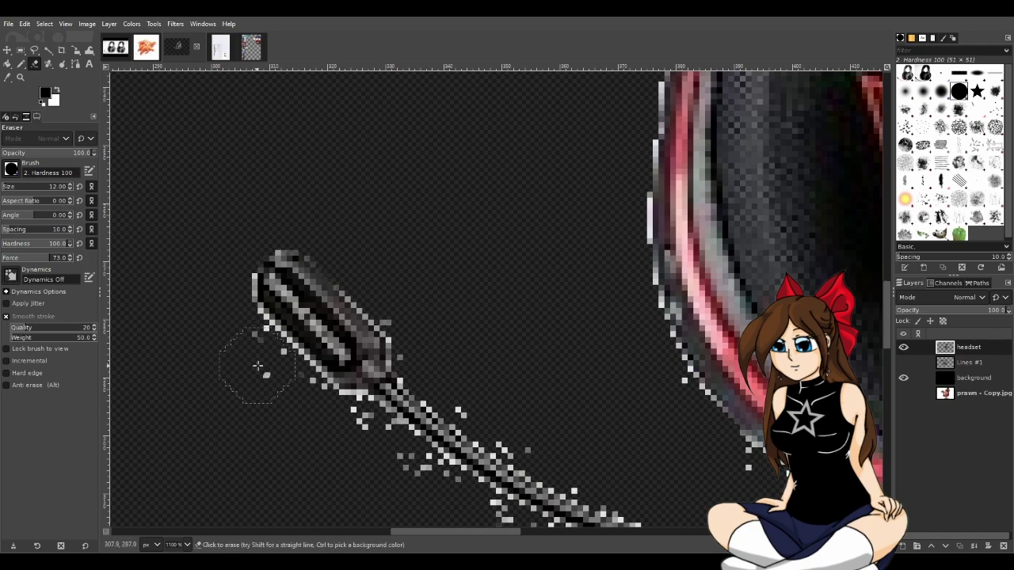
left_click_drag(306, 413, 356, 434)
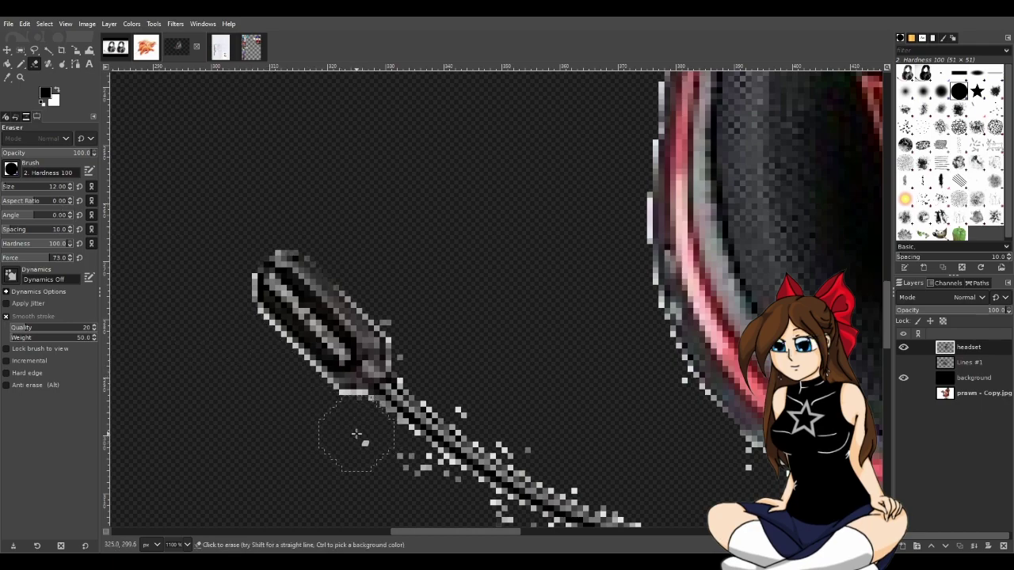
Erase the stray pixels below and above the microphone boom, and those beside the base of the microphone tip.
scroll(528, 363, "down", 5)
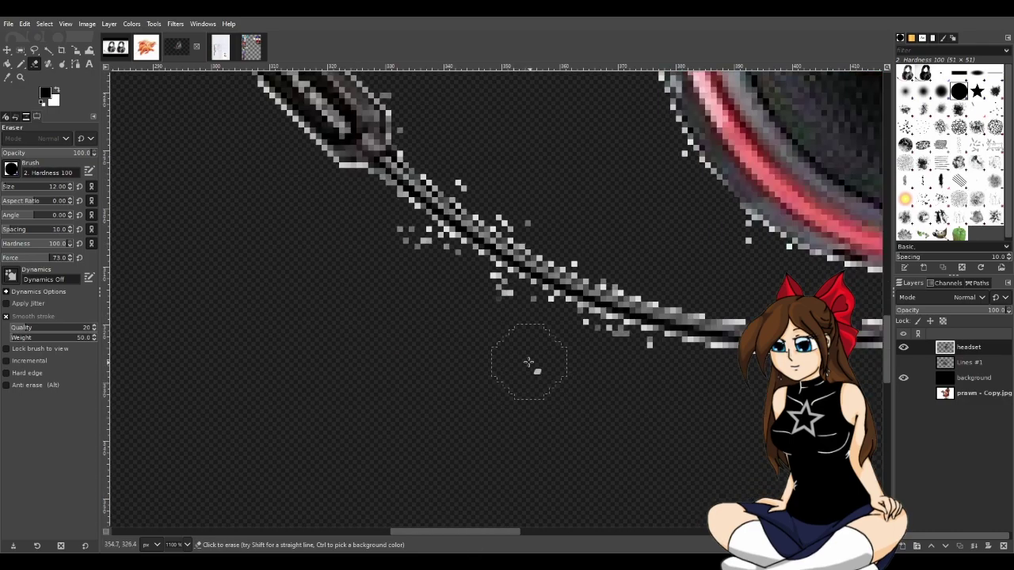
mouse_move(398, 249)
left_mouse_down()
mouse_move(571, 343)
mouse_move(654, 371)
mouse_move(883, 398)
left_mouse_up()
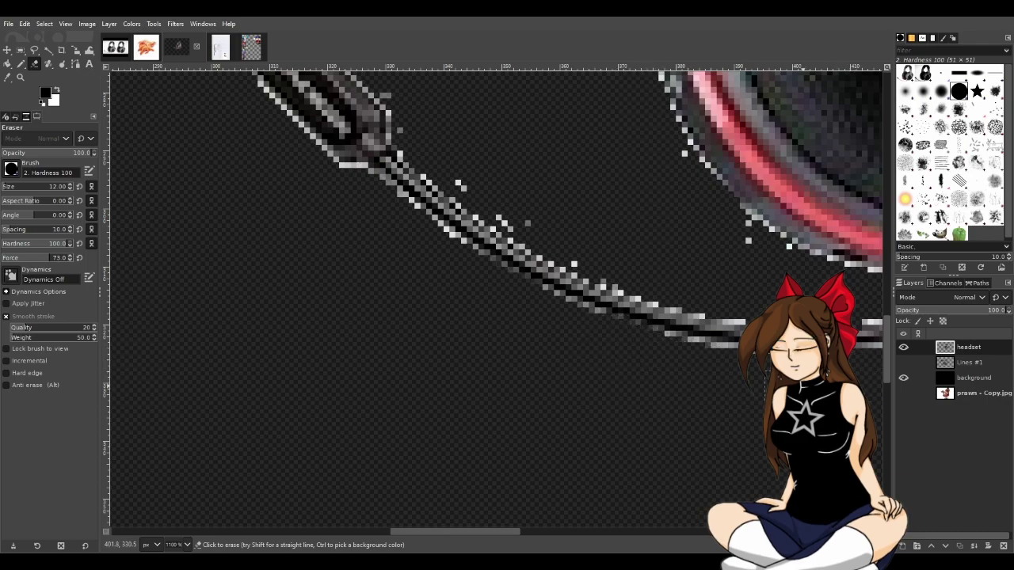
mouse_move(602, 251)
left_mouse_down()
mouse_move(504, 198)
mouse_move(434, 140)
mouse_move(483, 178)
left_mouse_up()
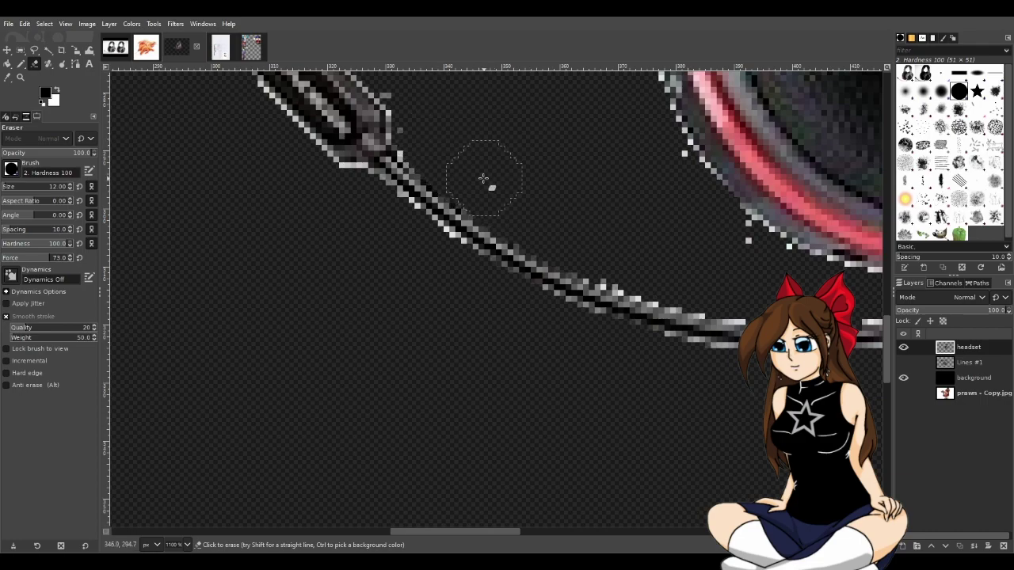
scroll(479, 188, "up", 5)
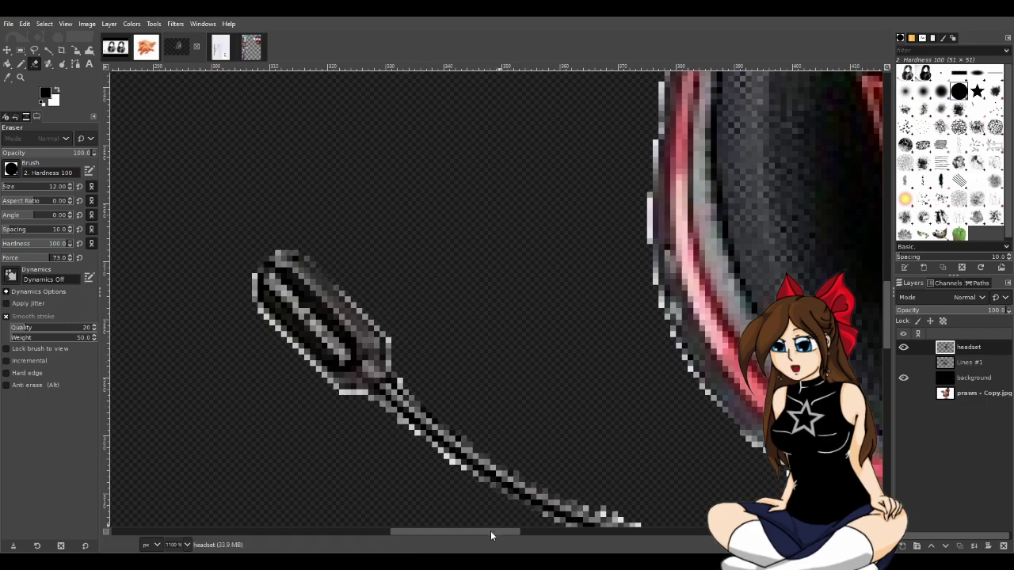
Set the eraser size to 7 and force to 100, and erase the specks and bright pixels along the boom's upper edge.
scroll(490, 531, "right", 3)
scroll(555, 509, "down", 2)
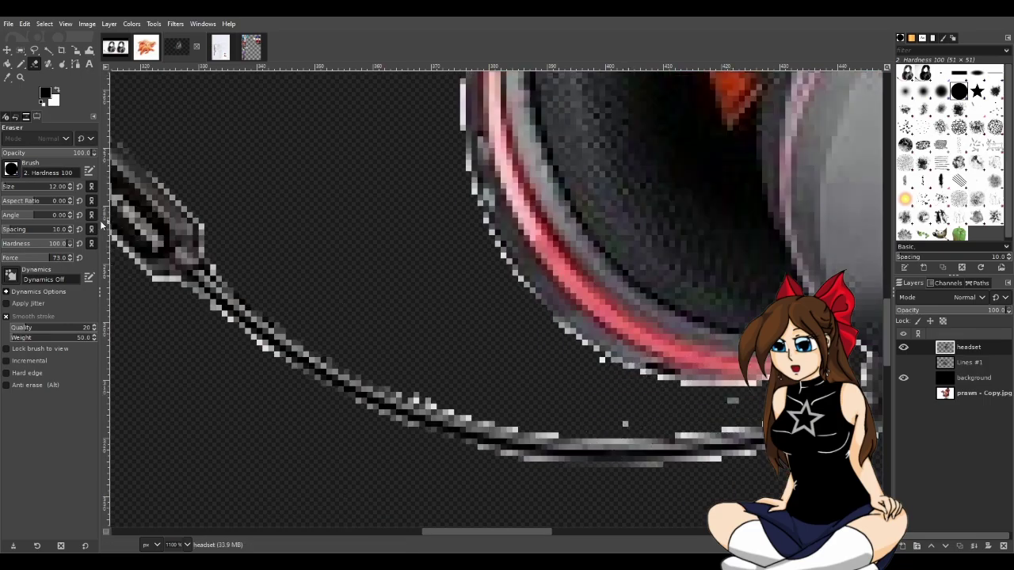
left_click(69, 188)
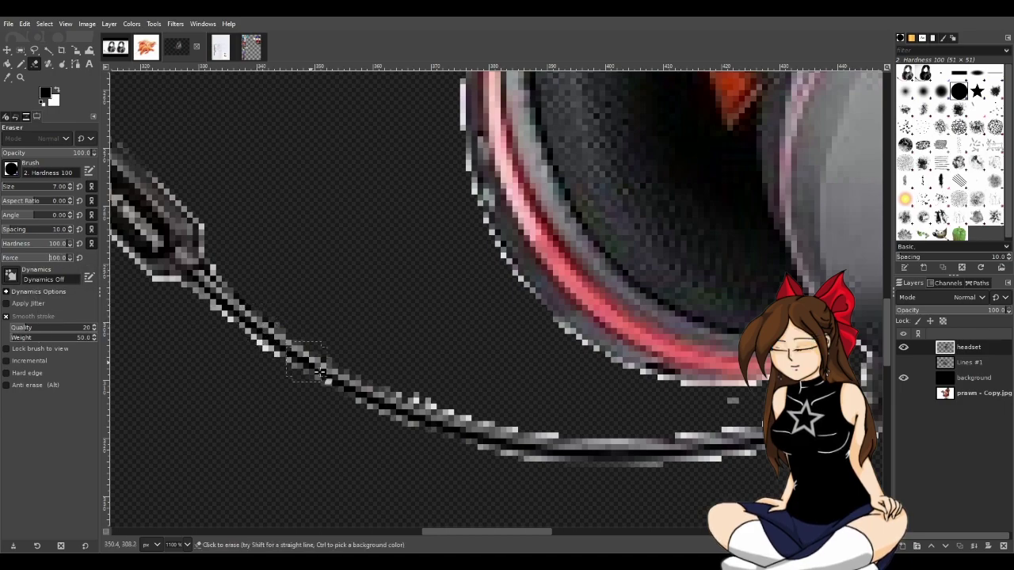
left_click(728, 408)
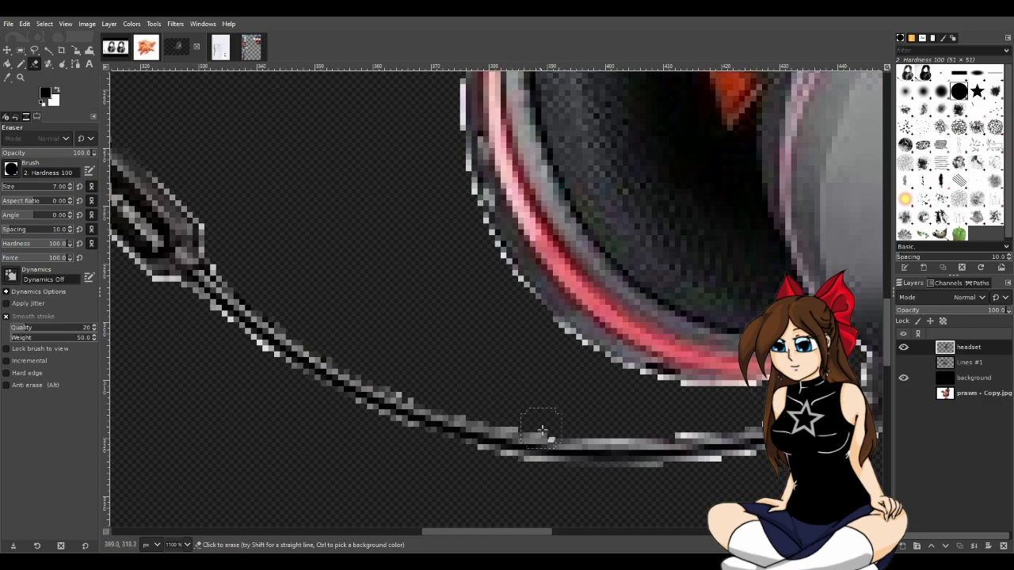
left_click_drag(539, 531, 626, 534)
left_click(317, 466)
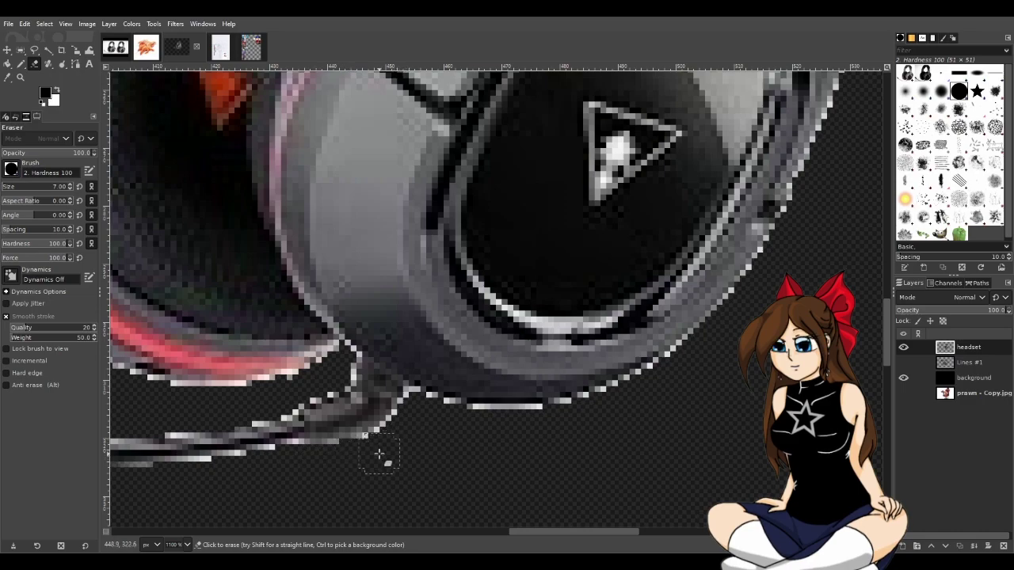
left_click_drag(582, 532, 491, 534)
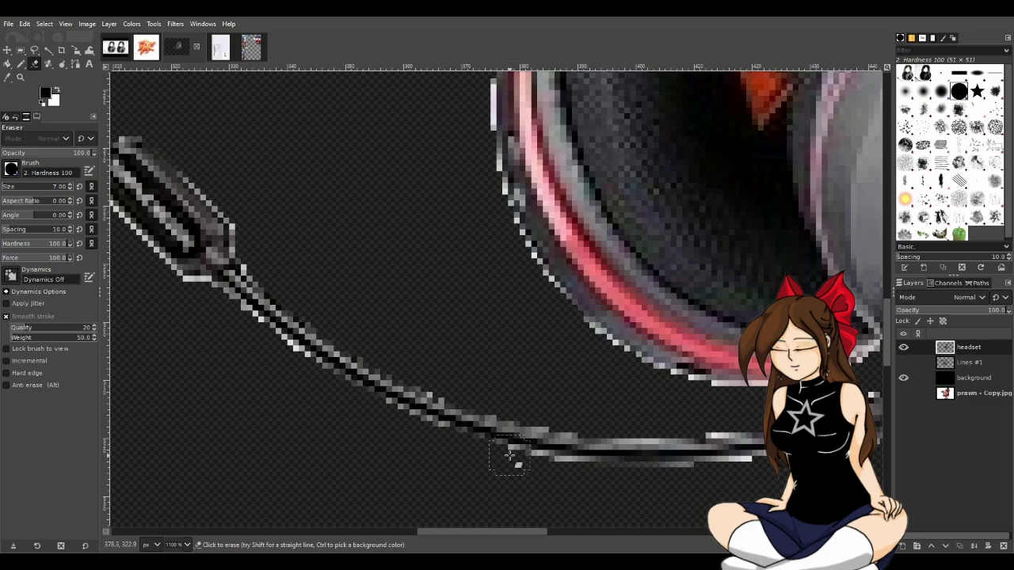
left_click(225, 54)
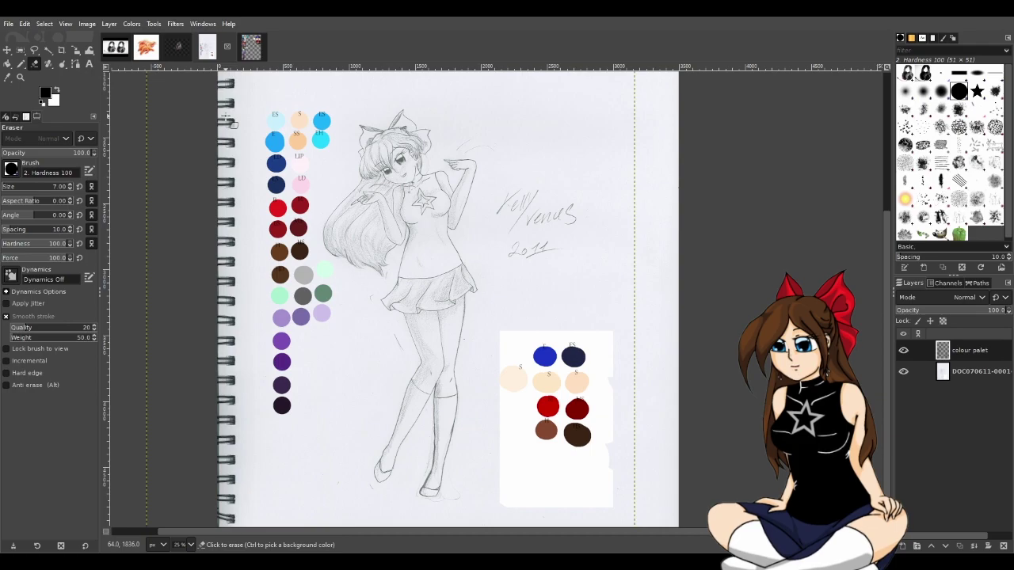
left_click(177, 49)
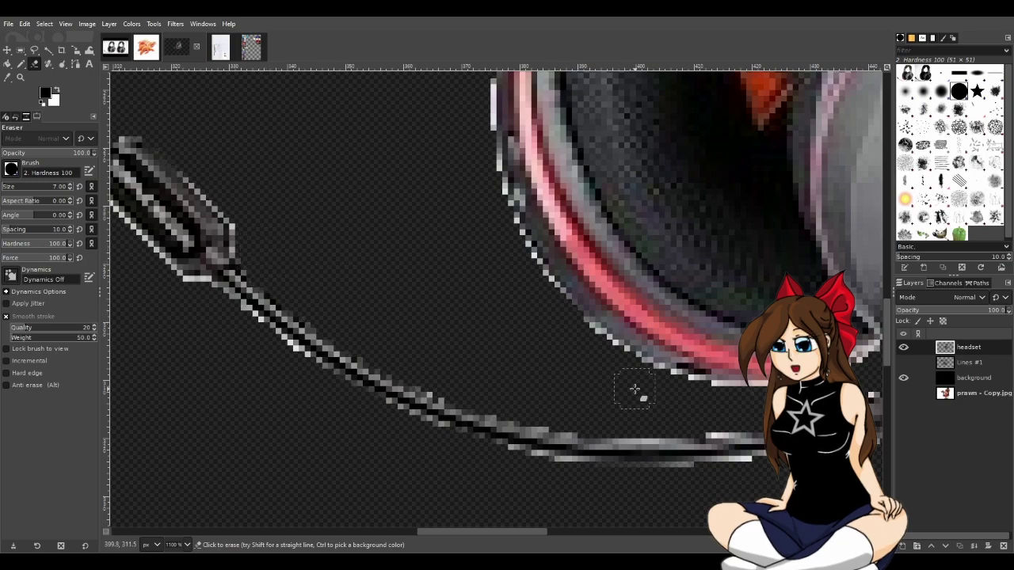
Erase the light fringe along the boom's lower edge and around the outline of the microphone tip.
scroll(572, 386, "down", 6)
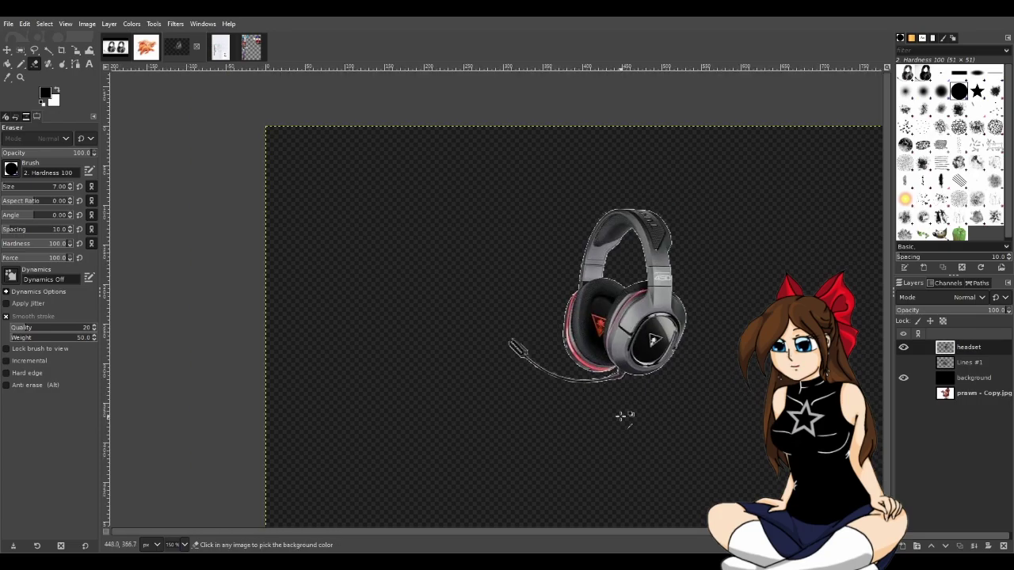
scroll(620, 417, "up", 3)
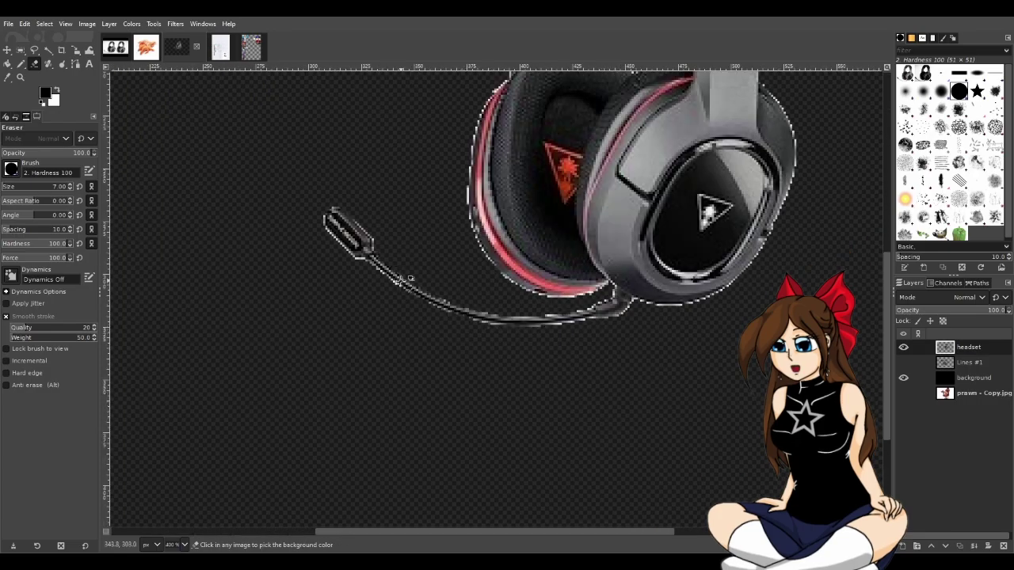
scroll(573, 345, "up", 1)
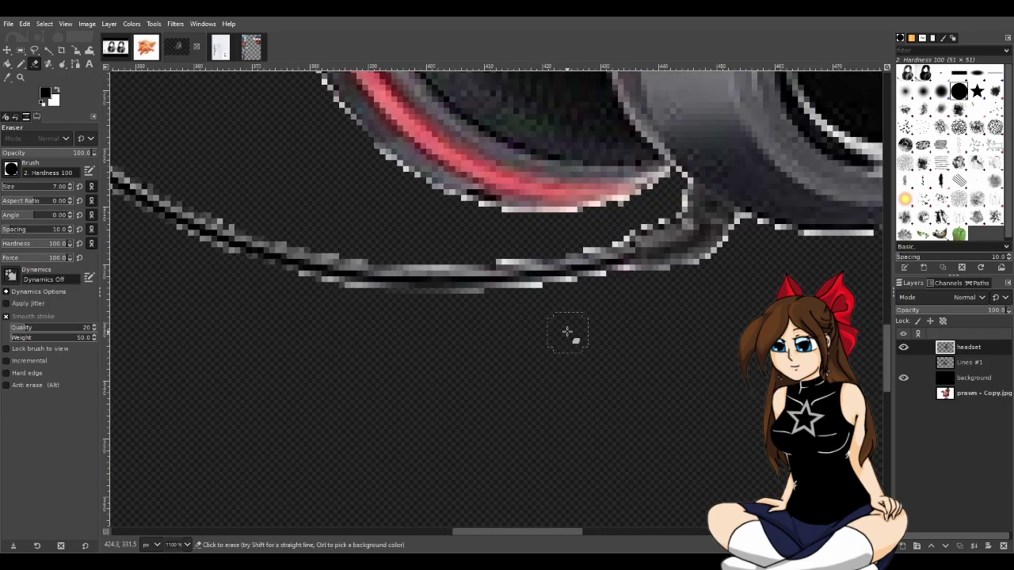
mouse_move(674, 273)
left_mouse_down()
mouse_move(670, 287)
mouse_move(471, 307)
mouse_move(300, 293)
left_mouse_up()
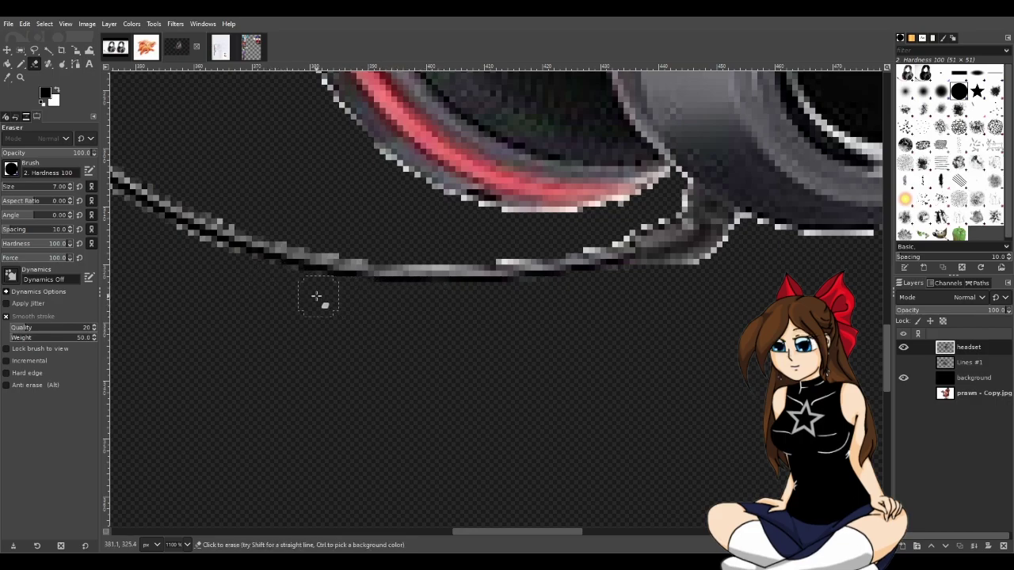
left_click_drag(169, 250, 569, 461)
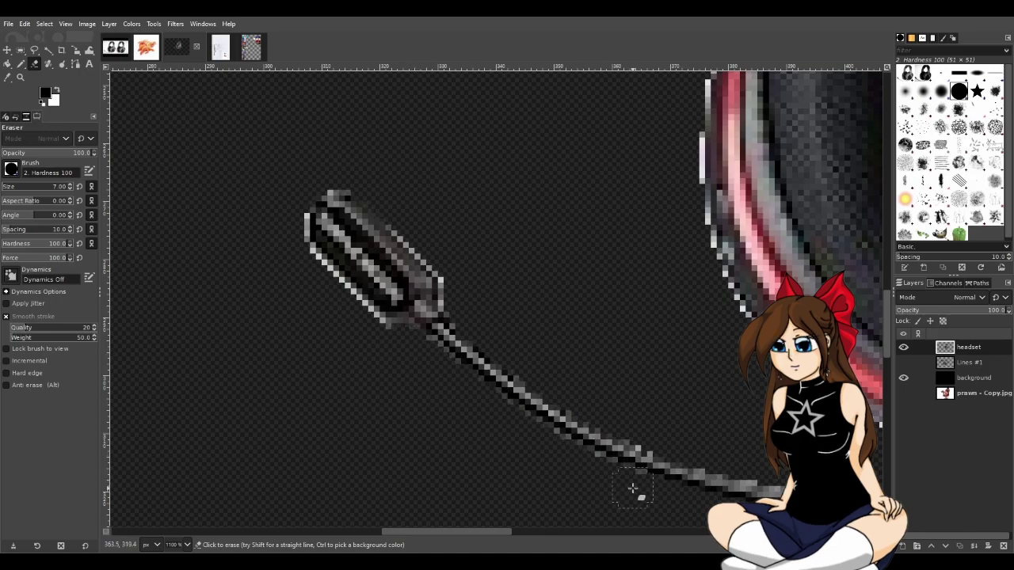
left_click_drag(573, 461, 626, 482)
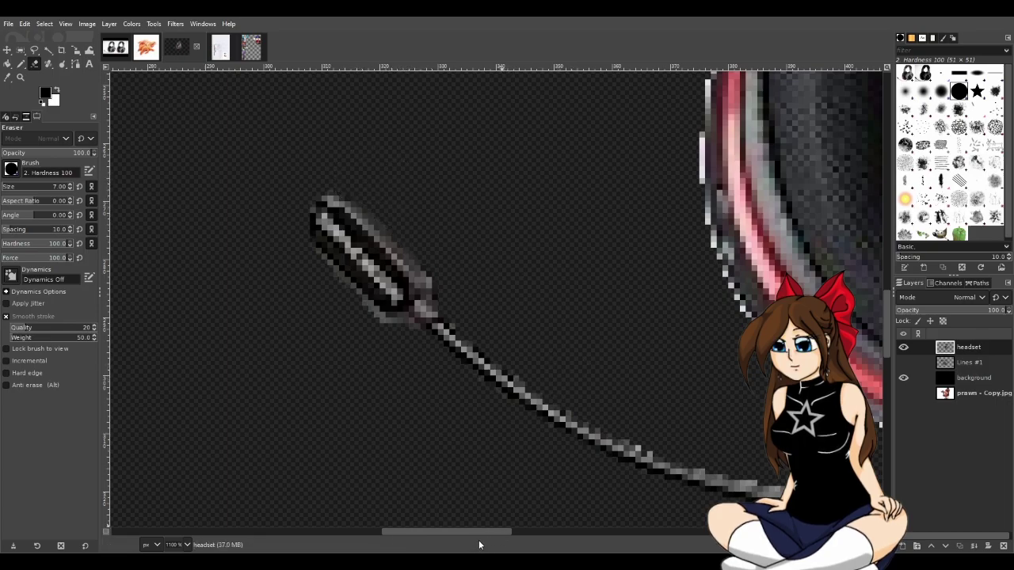
Trim the uneven light pixels along the upper edge of the boom's middle section.
scroll(488, 535, "right", 3)
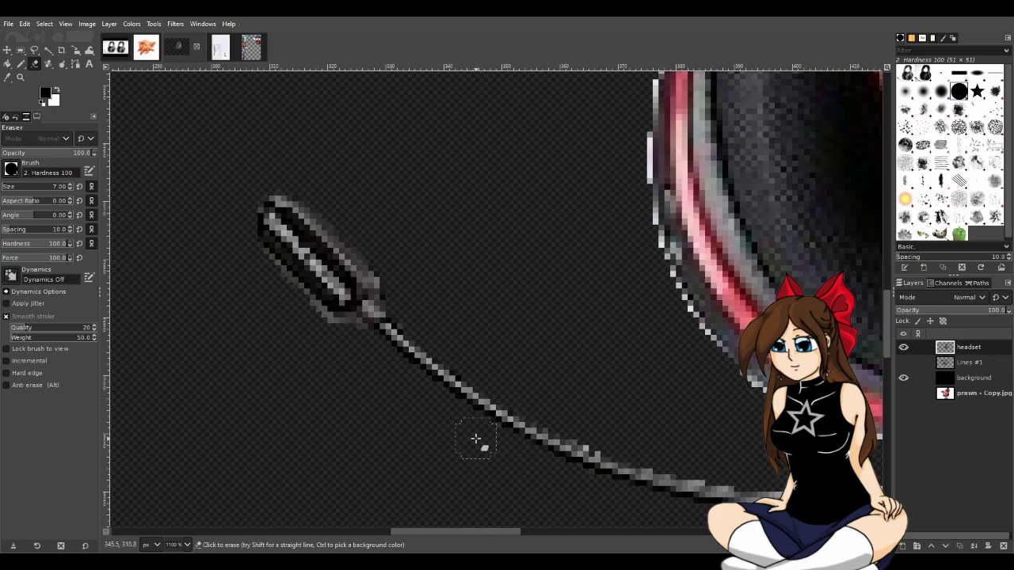
scroll(378, 415, "down", 1, "ctrl")
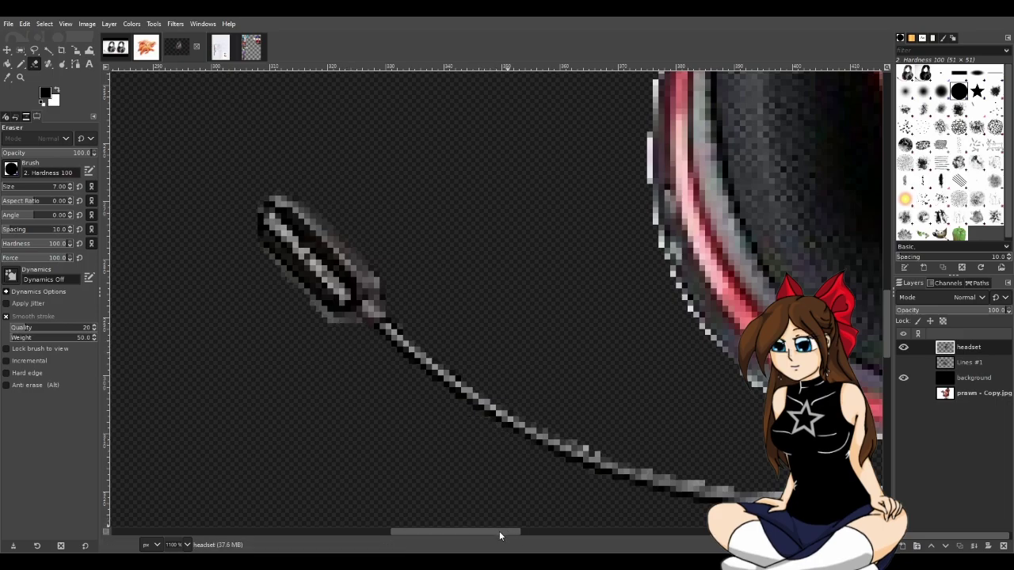
scroll(379, 415, "right", 5)
scroll(416, 452, "up", 2)
scroll(415, 452, "up", 3)
scroll(396, 452, "down", 6)
scroll(344, 220, "up", 2, "ctrl")
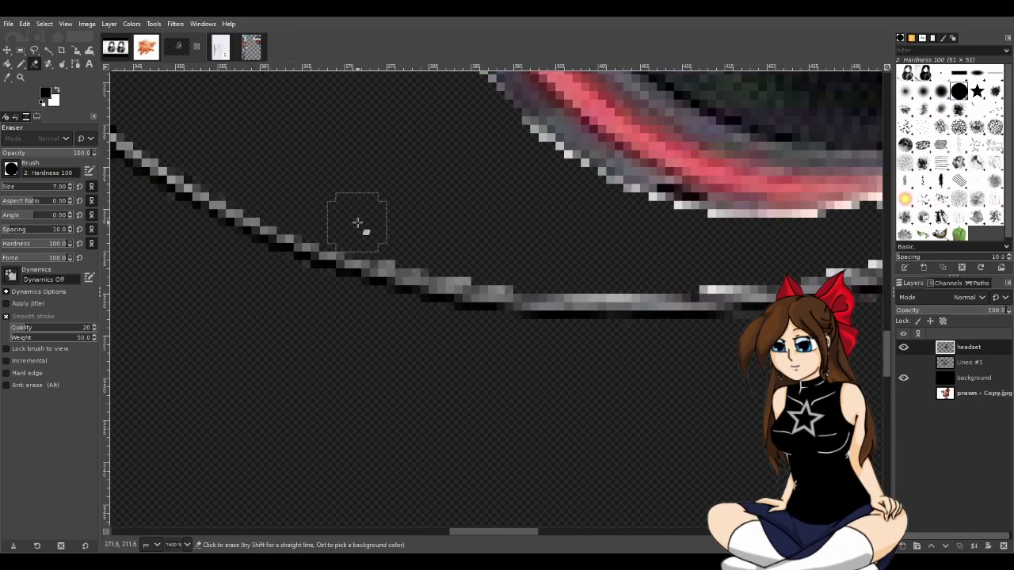
left_click(689, 266)
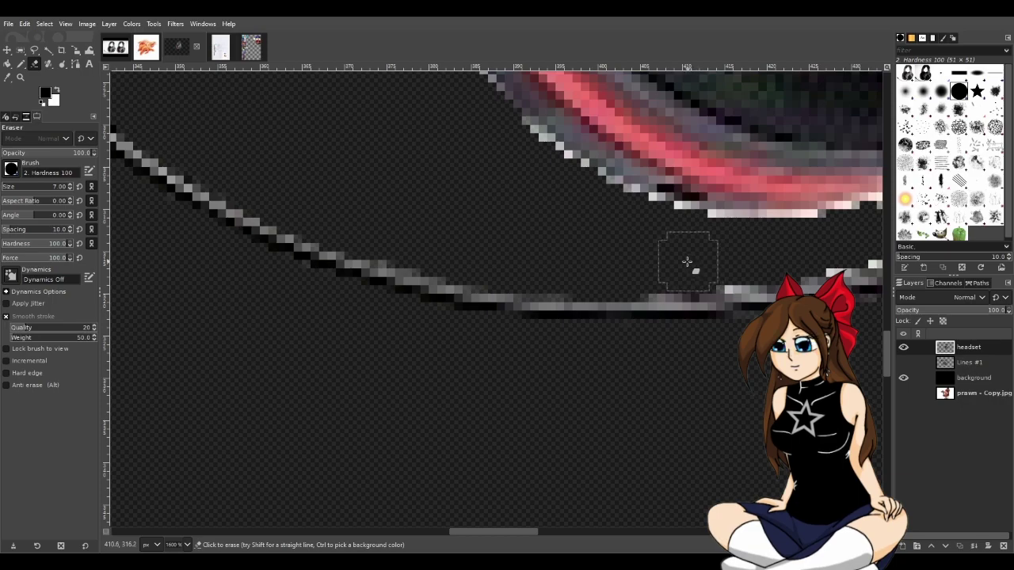
Erase the light fringe around the boom's joint and the red-rimmed earcup's lower edge, reducing the eraser size to 2 for the inner gap.
left_click_drag(520, 532, 564, 530)
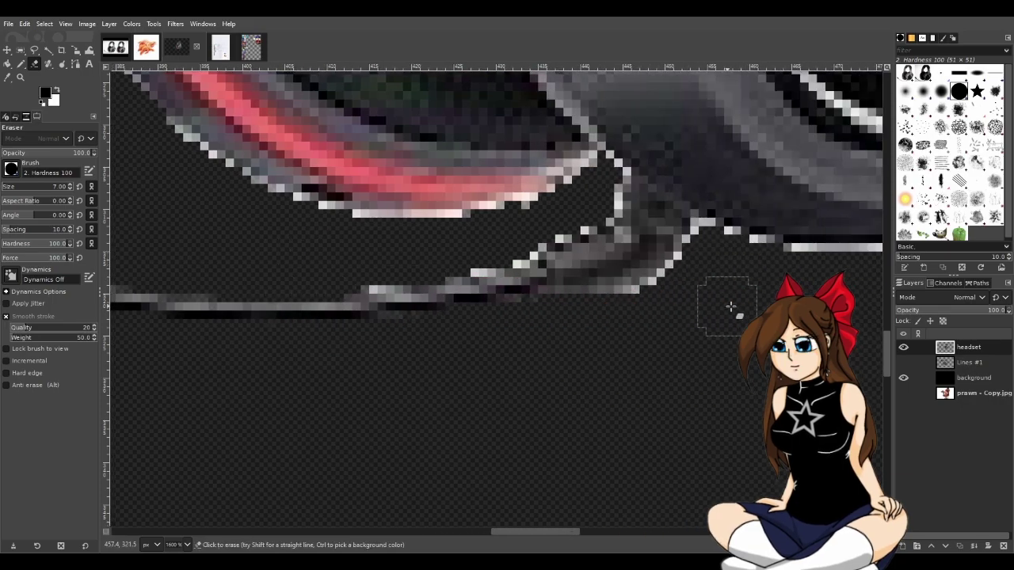
mouse_move(745, 265)
left_mouse_down()
mouse_move(767, 274)
mouse_move(712, 257)
mouse_move(693, 293)
left_mouse_up()
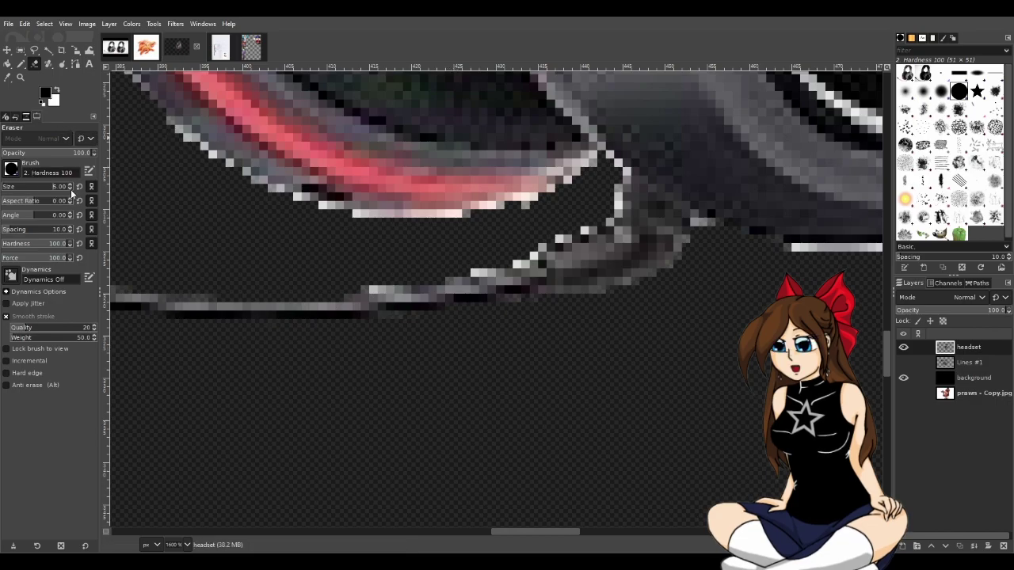
mouse_move(604, 167)
left_mouse_down()
mouse_move(618, 182)
mouse_move(600, 222)
mouse_move(514, 262)
mouse_move(372, 287)
left_mouse_up()
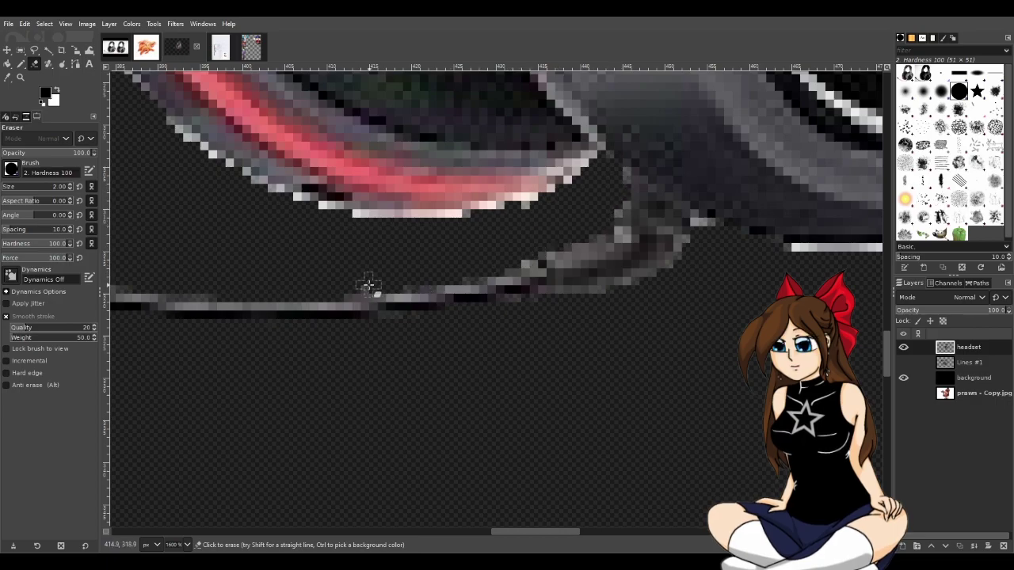
mouse_move(594, 184)
left_mouse_down()
mouse_move(588, 214)
mouse_move(498, 270)
mouse_move(398, 289)
mouse_move(308, 288)
left_mouse_up()
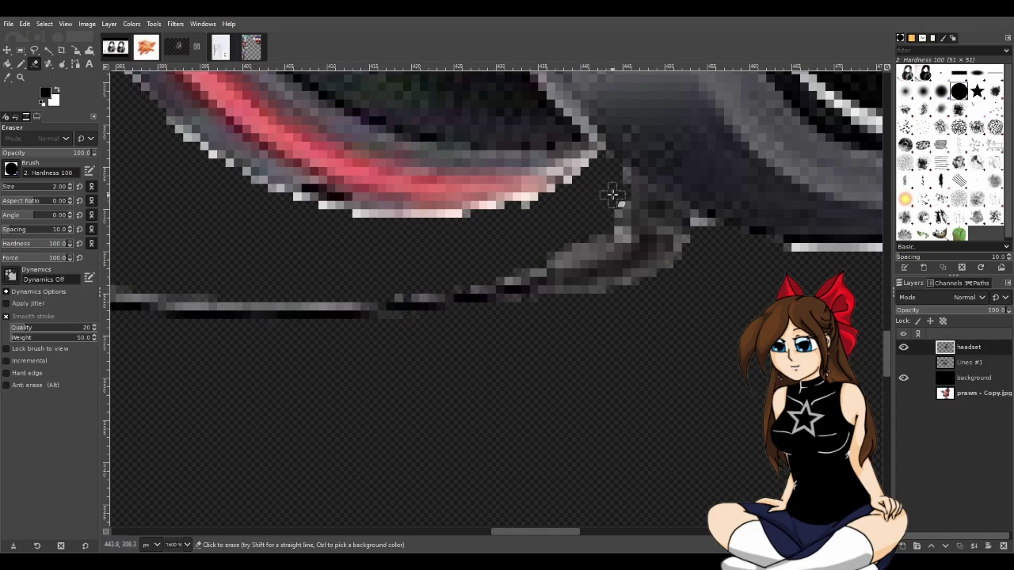
mouse_move(608, 175)
left_mouse_down()
mouse_move(495, 218)
mouse_move(531, 206)
mouse_move(444, 221)
mouse_move(253, 203)
left_mouse_up()
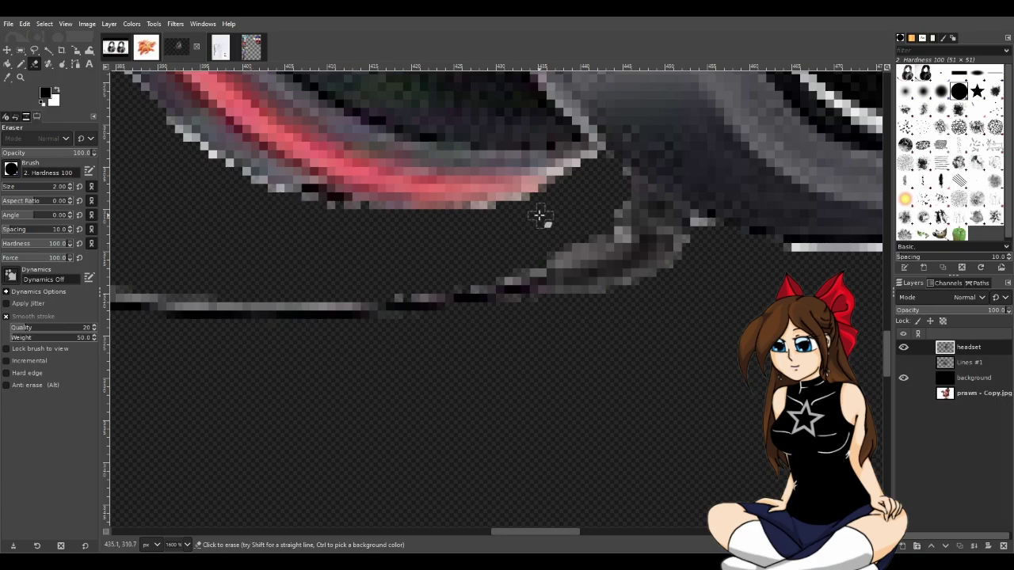
Erase the light fringe along the red-rimmed earcup's lower edge and around its lower outer curve.
left_click_drag(582, 167, 471, 220)
scroll(567, 219, "down", 5)
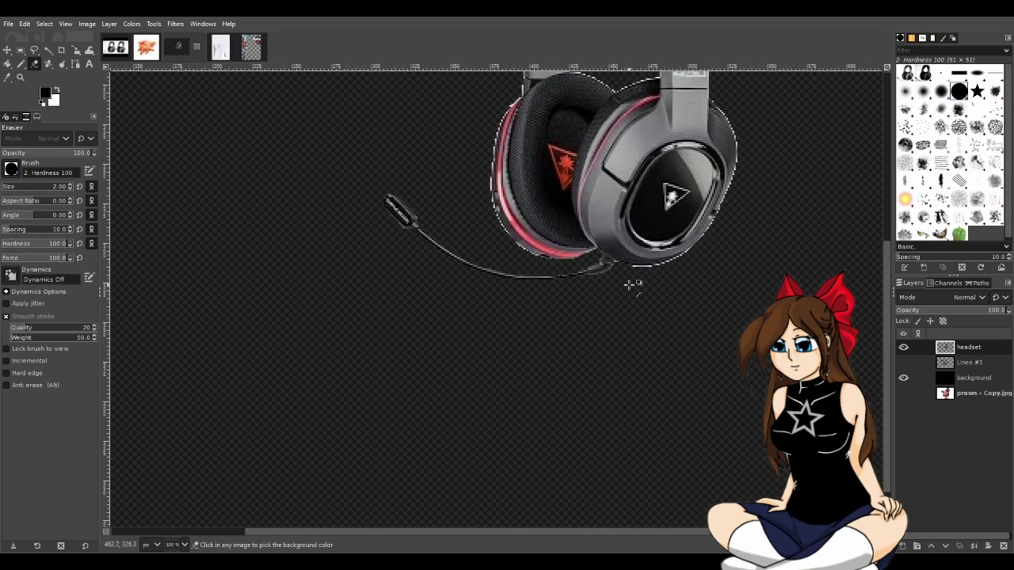
scroll(625, 277, "up", 1)
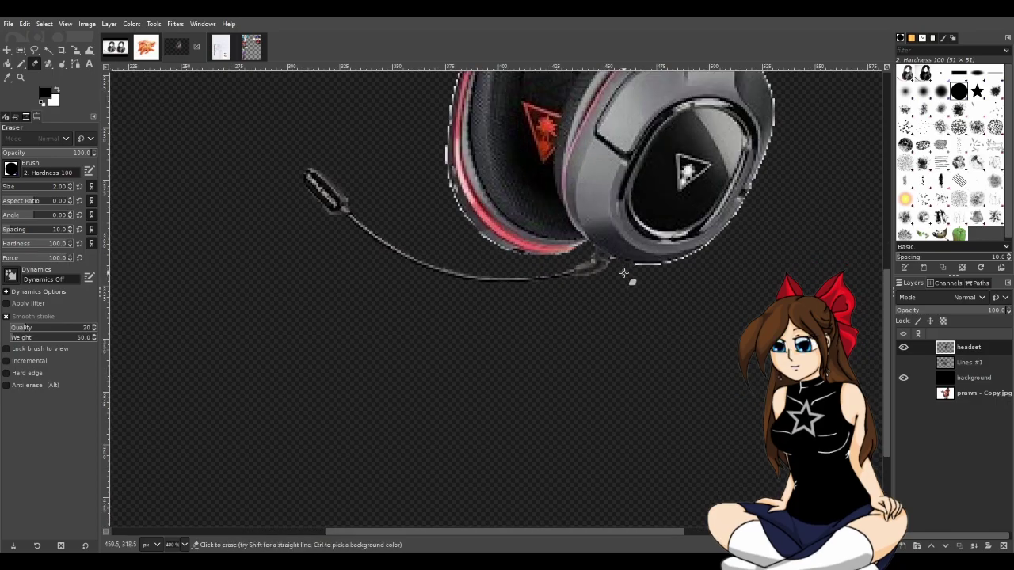
key("ctrl")
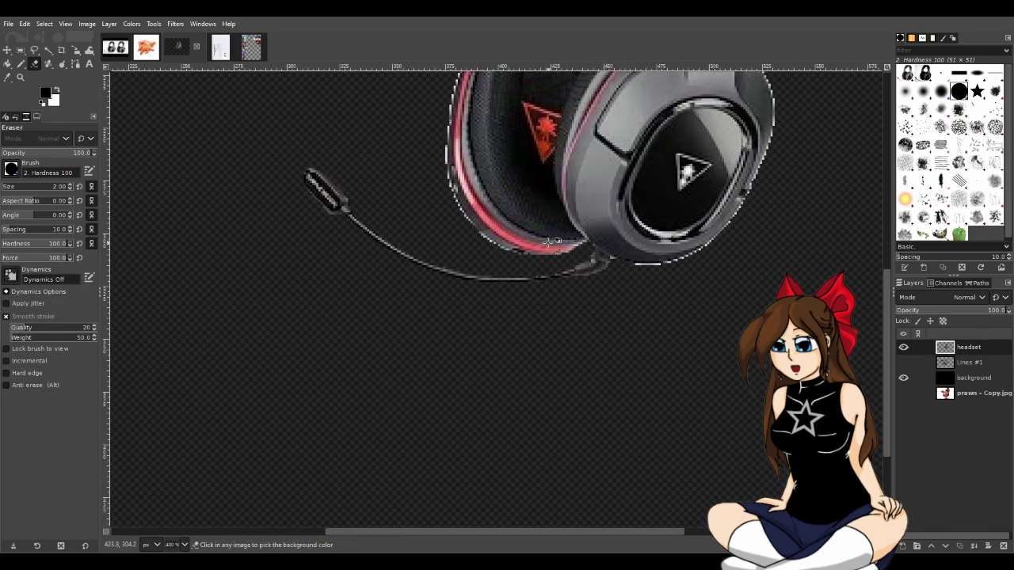
scroll(590, 257, "up", 3)
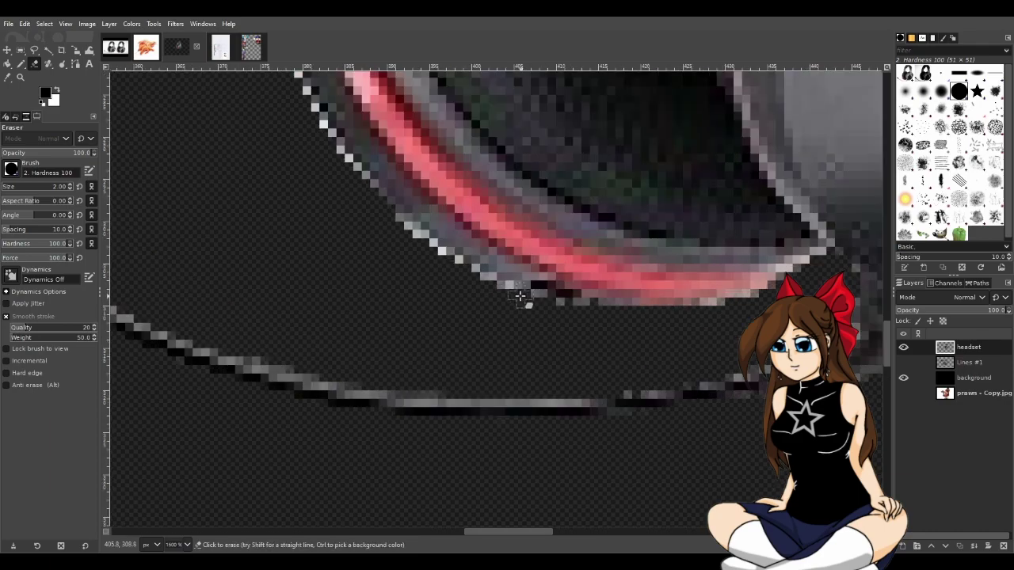
scroll(560, 283, "up", 2)
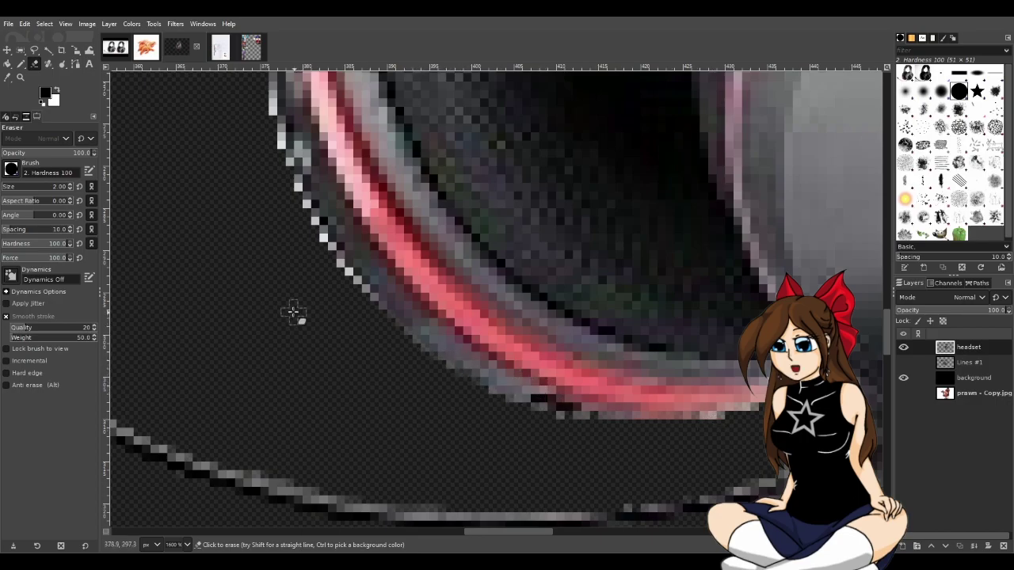
scroll(293, 317, "up", 2)
mouse_move(374, 427)
left_mouse_down()
mouse_move(311, 345)
mouse_move(342, 373)
mouse_move(337, 379)
mouse_move(285, 291)
mouse_move(258, 204)
left_mouse_up()
scroll(259, 306, "up", 2)
mouse_move(256, 290)
left_mouse_down()
mouse_move(253, 204)
mouse_move(255, 289)
left_mouse_up()
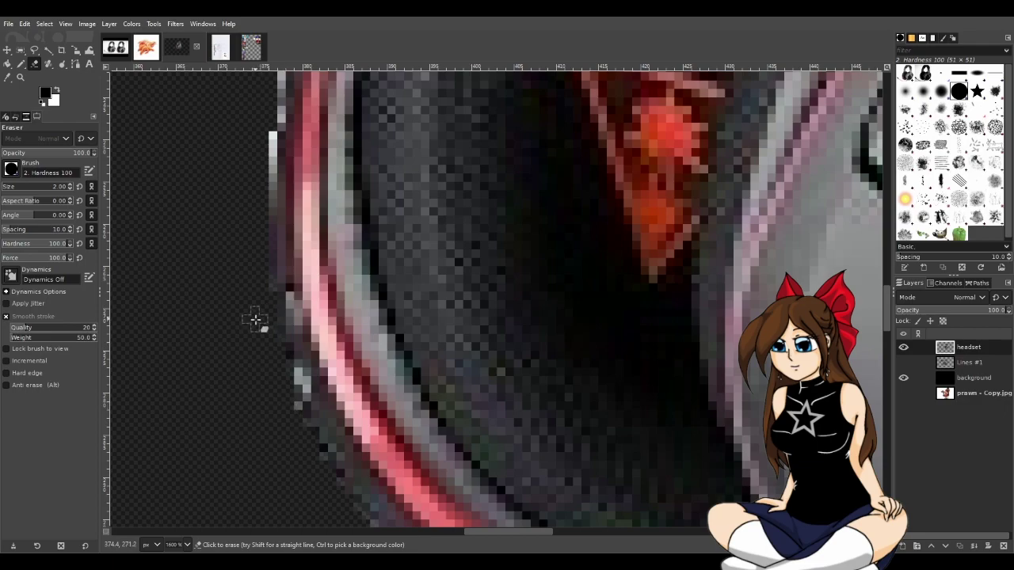
Erase the light pixels up the red-rimmed earcup's outer side as far as the point where it meets the headband arm.
scroll(242, 339, "up", 4)
mouse_move(264, 438)
left_mouse_down()
mouse_move(263, 347)
mouse_move(263, 395)
left_mouse_up()
mouse_move(267, 347)
left_mouse_down()
mouse_move(271, 258)
mouse_move(266, 281)
mouse_move(272, 354)
mouse_move(273, 262)
mouse_move(279, 302)
mouse_move(290, 187)
left_mouse_up()
scroll(298, 204, "up", 3)
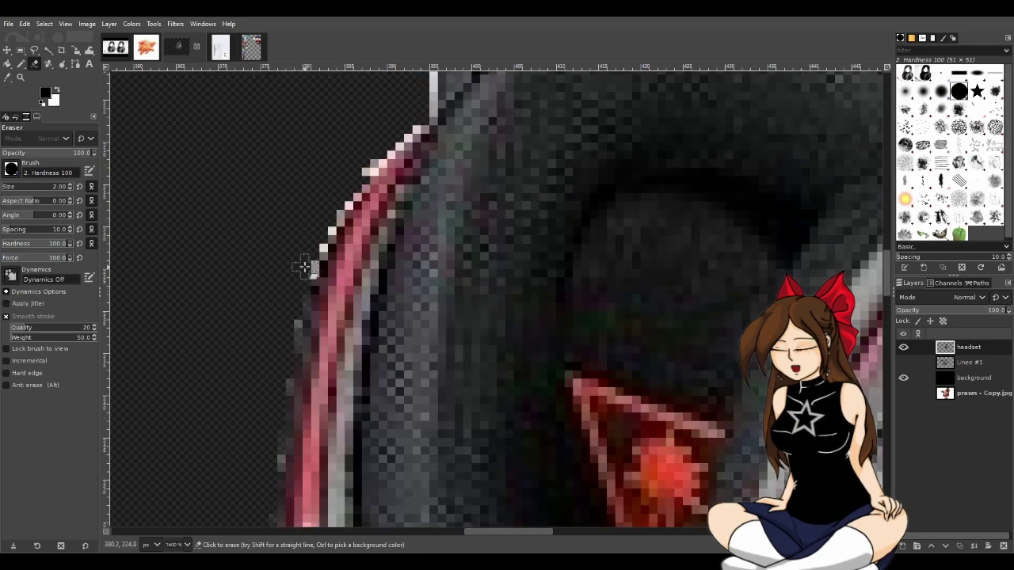
mouse_move(308, 272)
left_mouse_down()
mouse_move(323, 213)
mouse_move(323, 231)
mouse_move(339, 207)
left_mouse_up()
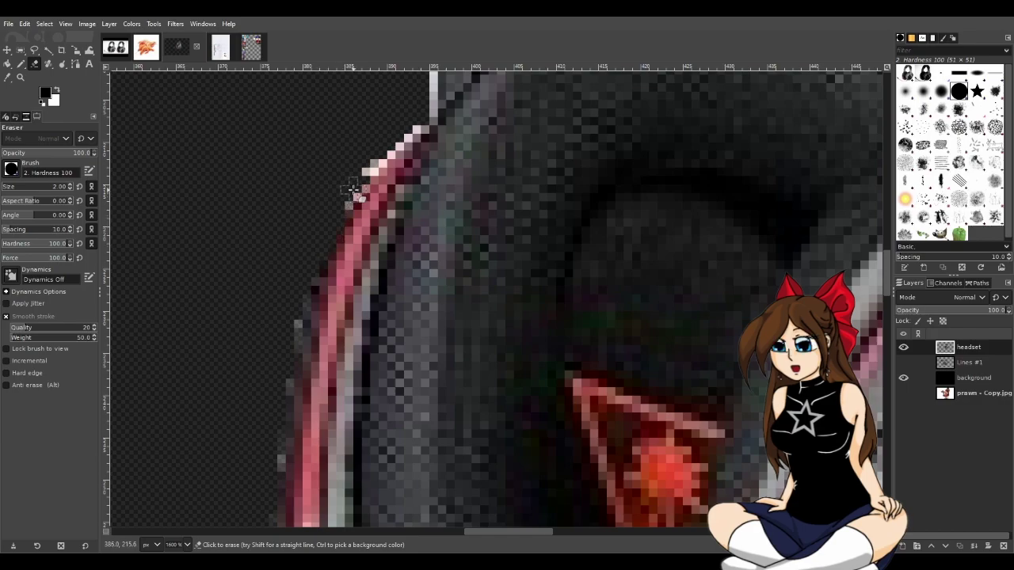
left_click_drag(410, 120, 369, 182)
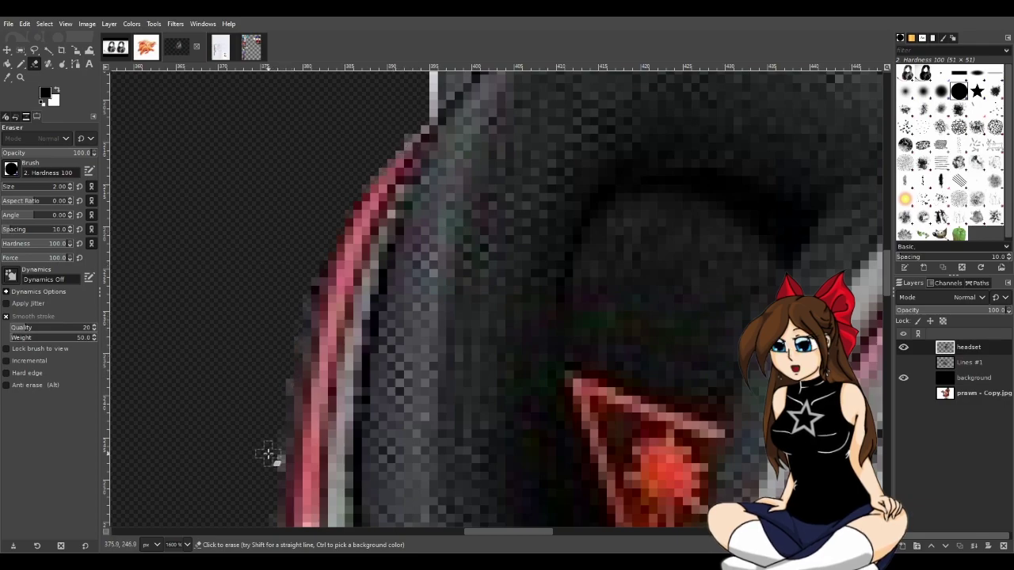
Examine the red-rimmed earcup's outer edge and the microphone boom for leftover fringe pixels.
scroll(415, 354, "up", 3)
scroll(309, 380, "down", 1)
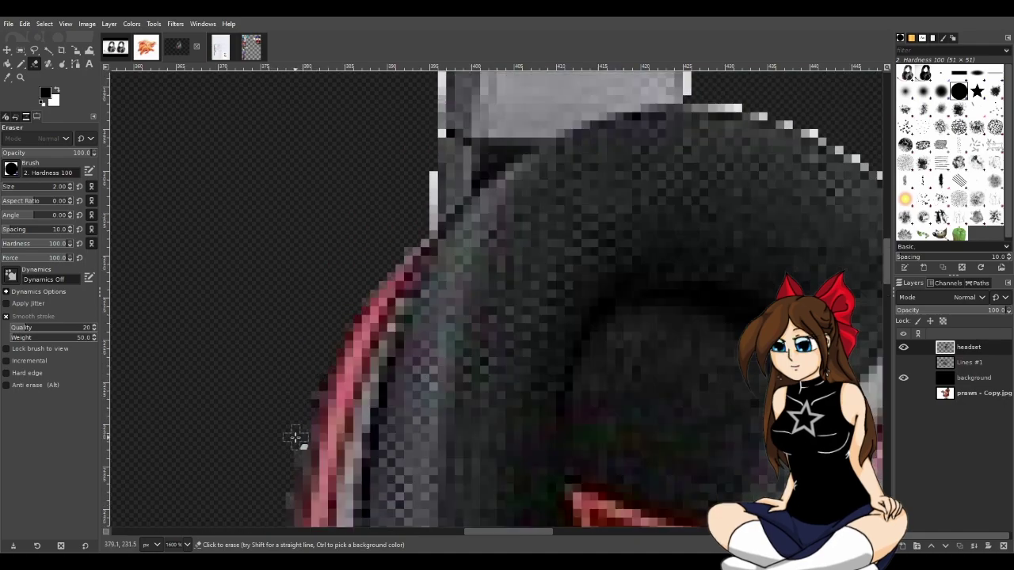
scroll(329, 396, "down", 3)
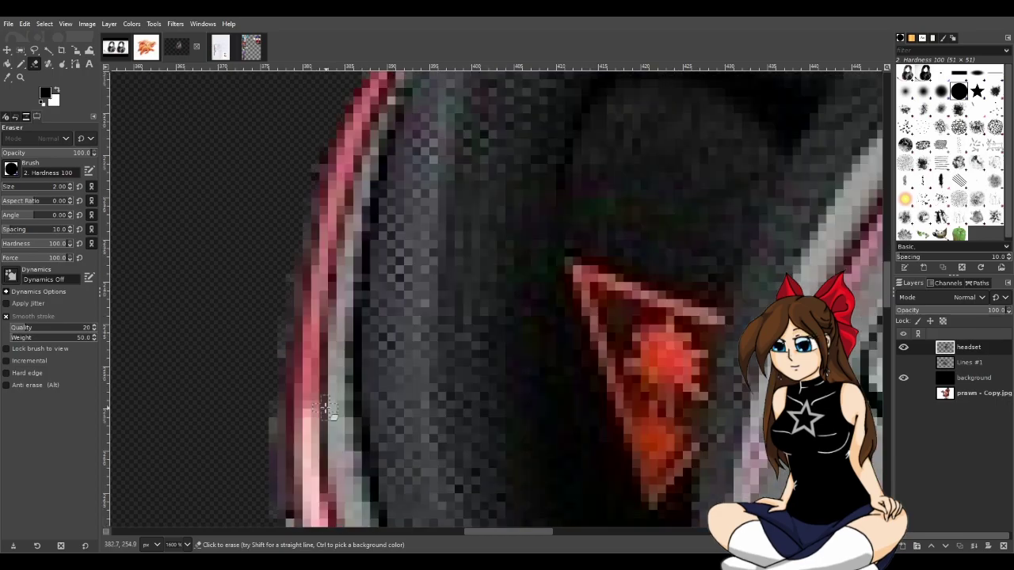
scroll(305, 261, "up", 3)
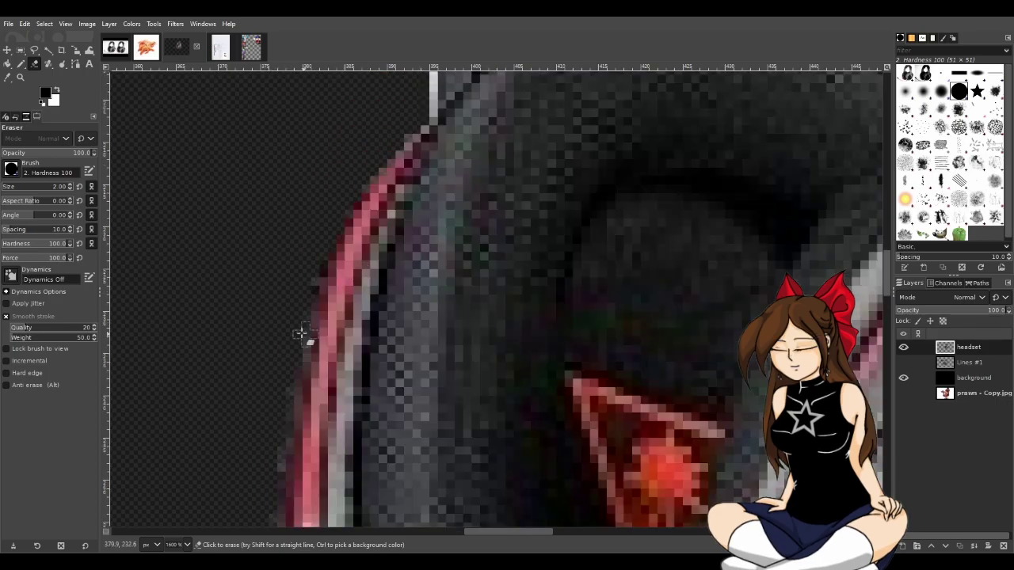
scroll(427, 361, "down", 4)
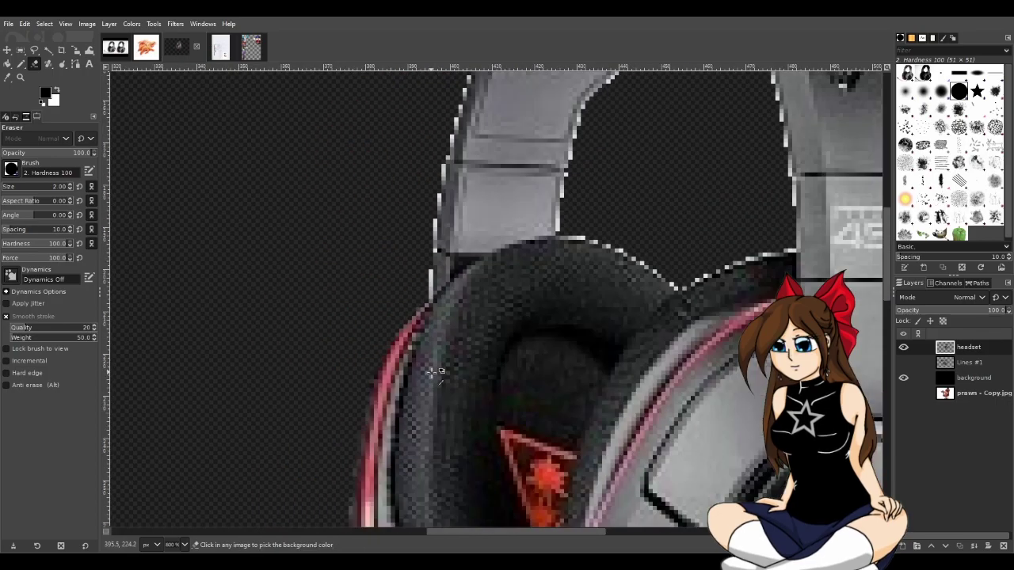
scroll(495, 457, "down", 3)
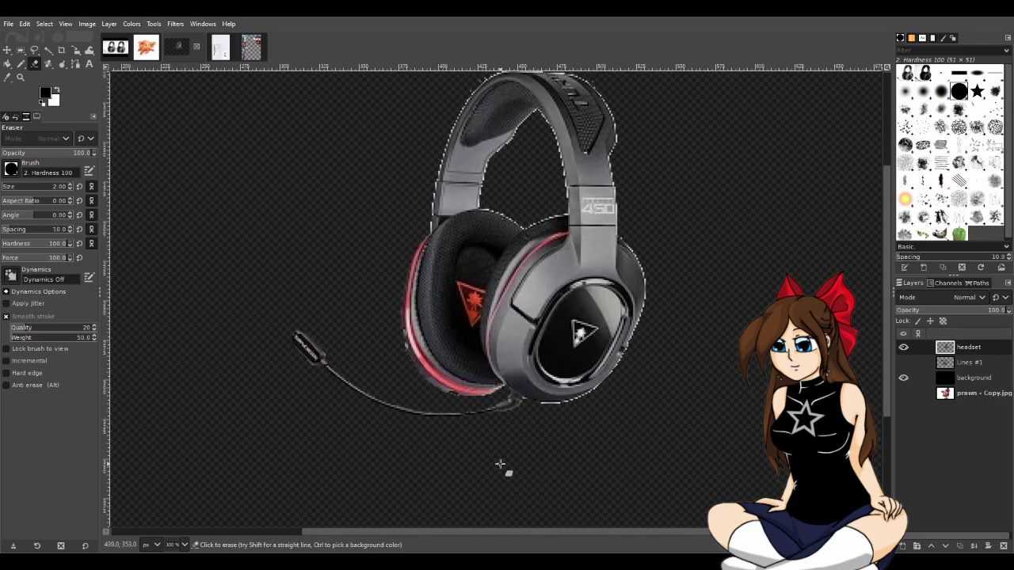
scroll(406, 378, "up", 5)
scroll(406, 378, "up", 1)
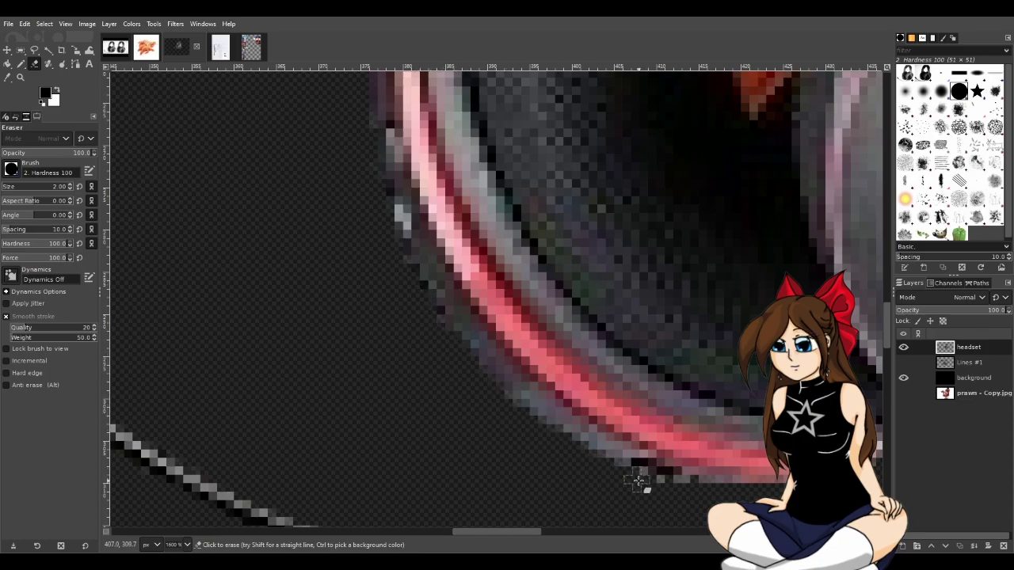
scroll(713, 493, "down", 8)
left_click_drag(601, 532, 695, 534)
scroll(396, 430, "up", 8)
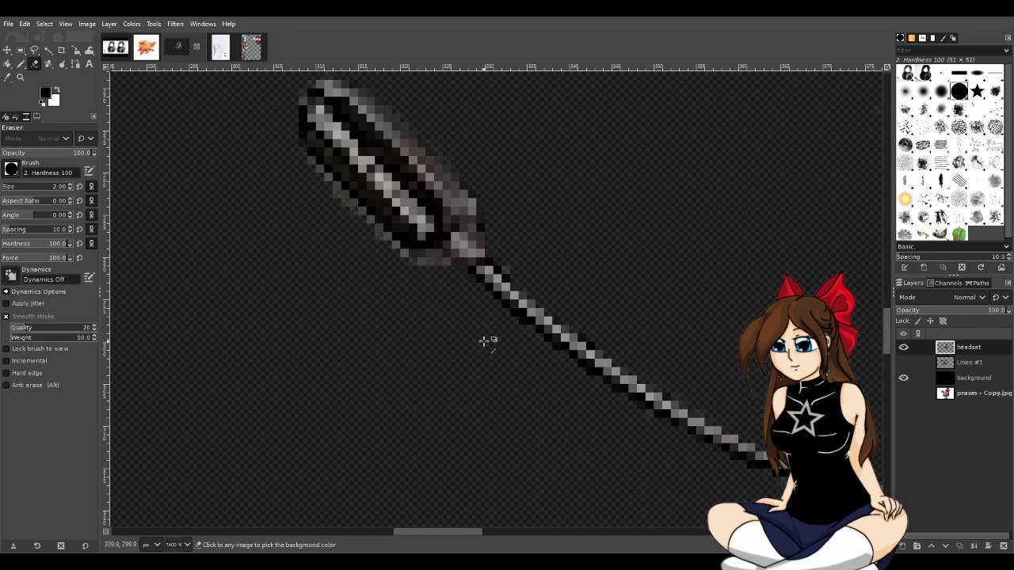
scroll(486, 340, "down", 3)
scroll(515, 330, "up", 2)
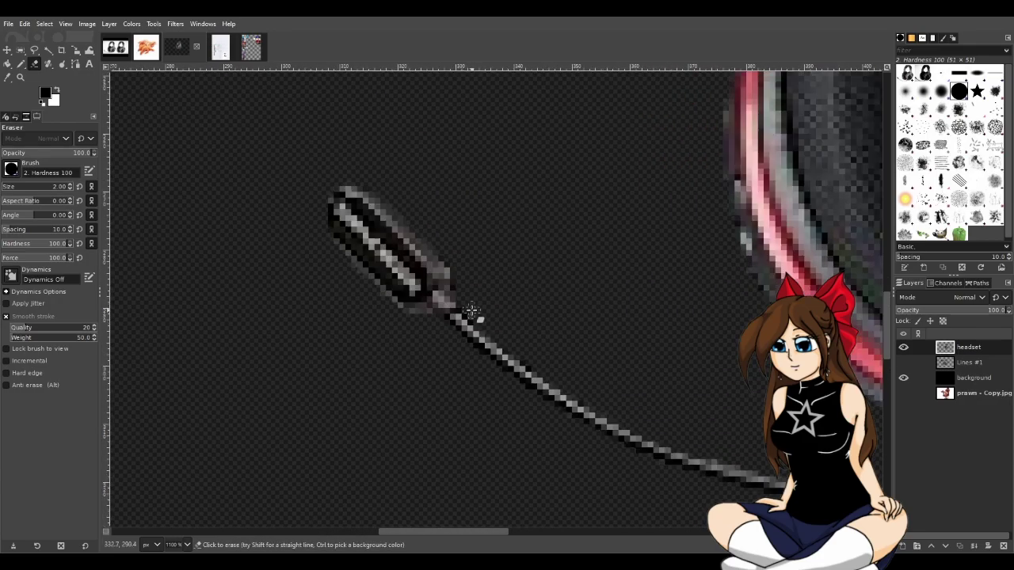
scroll(476, 314, "down", 3)
scroll(554, 529, "right", 2)
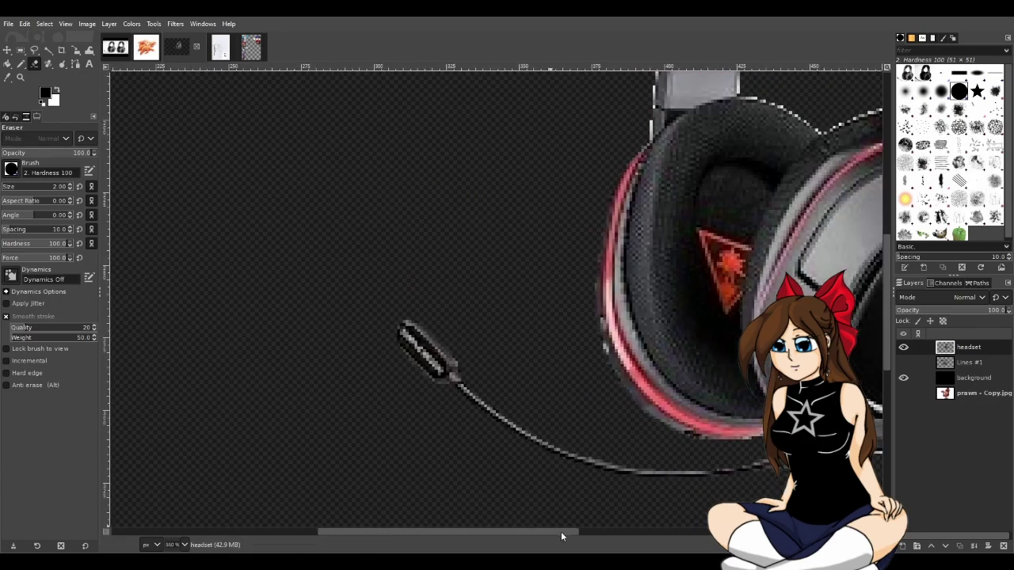
Erase the white fringe along the bottom edge of the front earcup, including the straight strip beside the boom's joint.
scroll(570, 357, "up", 3)
scroll(577, 516, "down", 2)
scroll(525, 494, "up", 4)
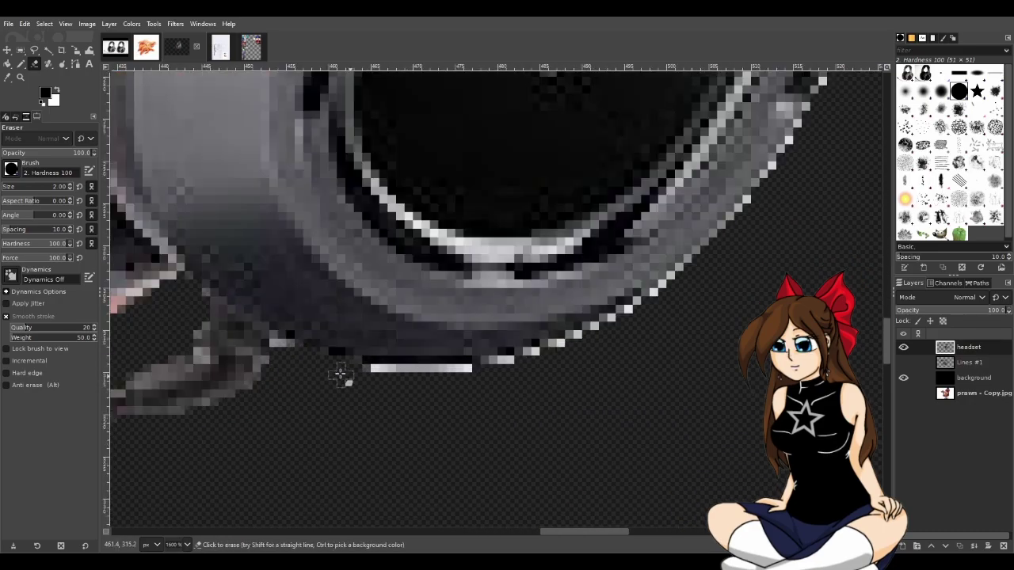
mouse_move(369, 382)
left_mouse_down()
mouse_move(482, 382)
mouse_move(343, 380)
mouse_move(448, 380)
mouse_move(437, 379)
left_mouse_up()
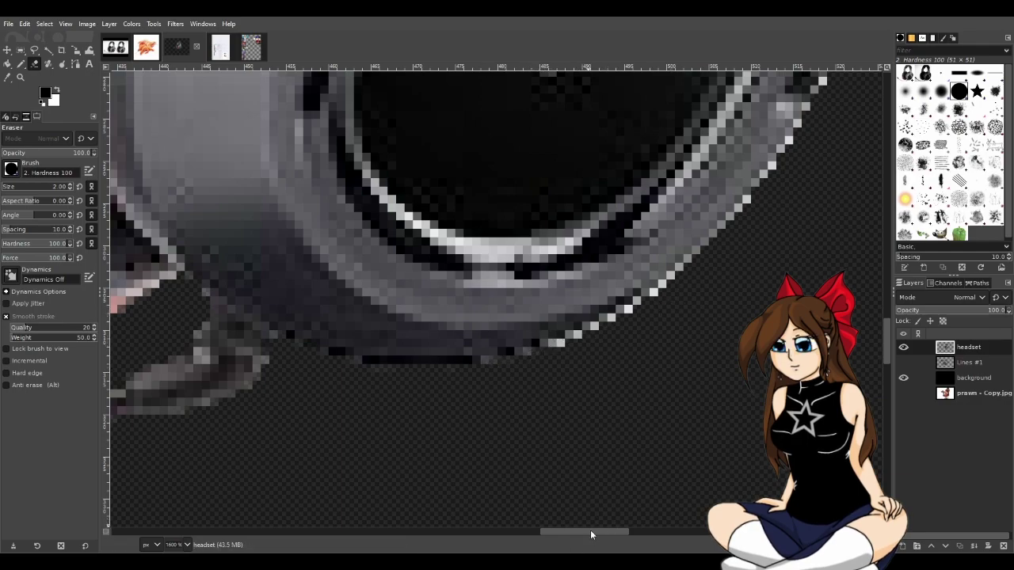
scroll(602, 507, "right", 4)
scroll(554, 475, "up", 2)
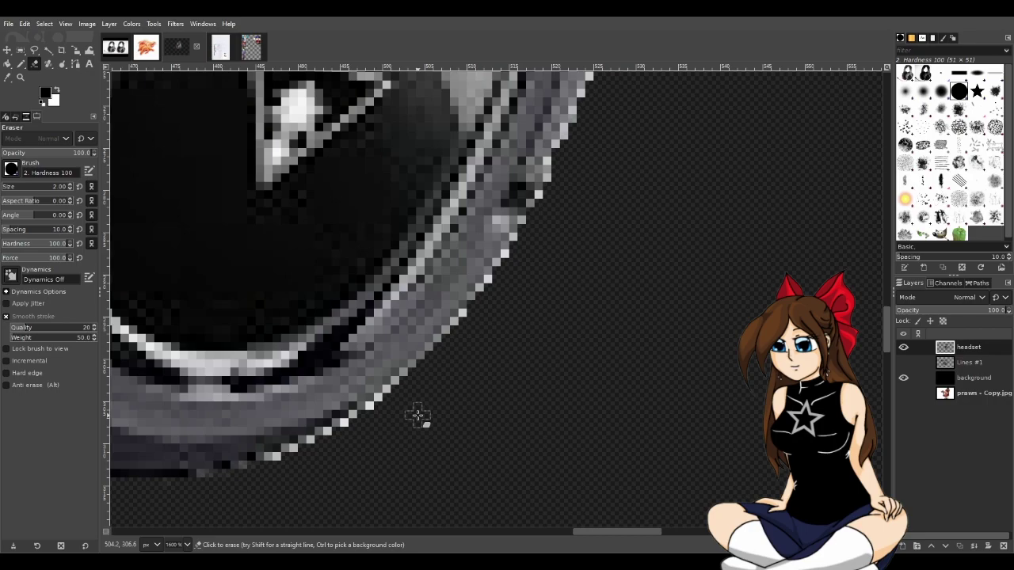
mouse_move(407, 389)
left_mouse_down()
mouse_move(302, 456)
mouse_move(202, 483)
mouse_move(289, 460)
mouse_move(342, 431)
mouse_move(236, 485)
mouse_move(317, 447)
mouse_move(220, 482)
left_mouse_up()
Erase the light fringe up the front earcup's outer side, from its lower curve past the level of the triangle logo.
scroll(465, 366, "up", 3)
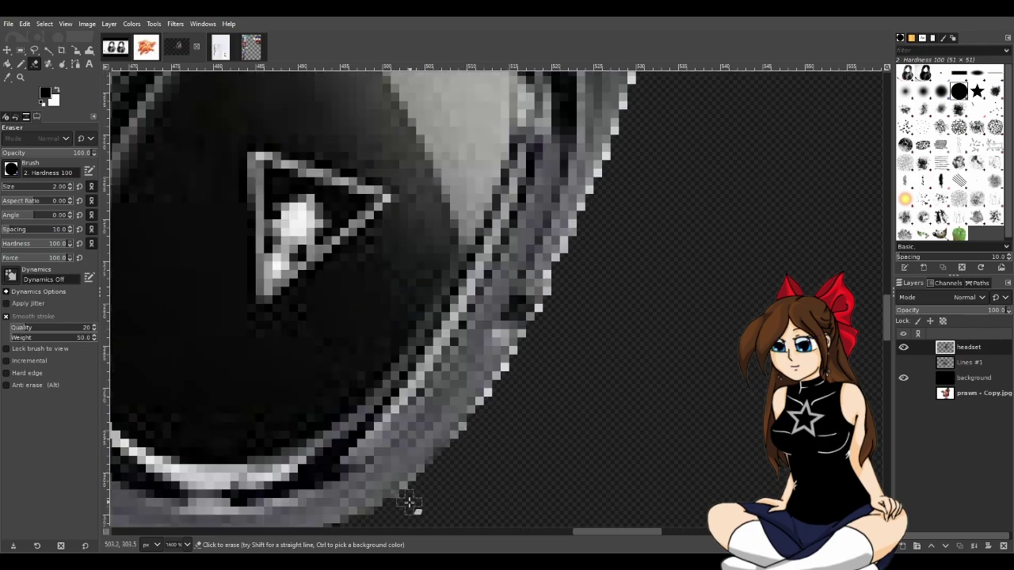
mouse_move(418, 486)
left_mouse_down()
mouse_move(474, 419)
mouse_move(548, 298)
mouse_move(497, 368)
mouse_move(538, 308)
left_mouse_up()
scroll(555, 289, "up", 3)
left_click_drag(522, 428, 608, 299)
mouse_move(564, 368)
left_mouse_down()
mouse_move(622, 224)
mouse_move(643, 107)
left_mouse_up()
Erase the white pixels along the front earcup's upper outer curve up to the headband arm marked 450.
scroll(648, 174, "up", 5)
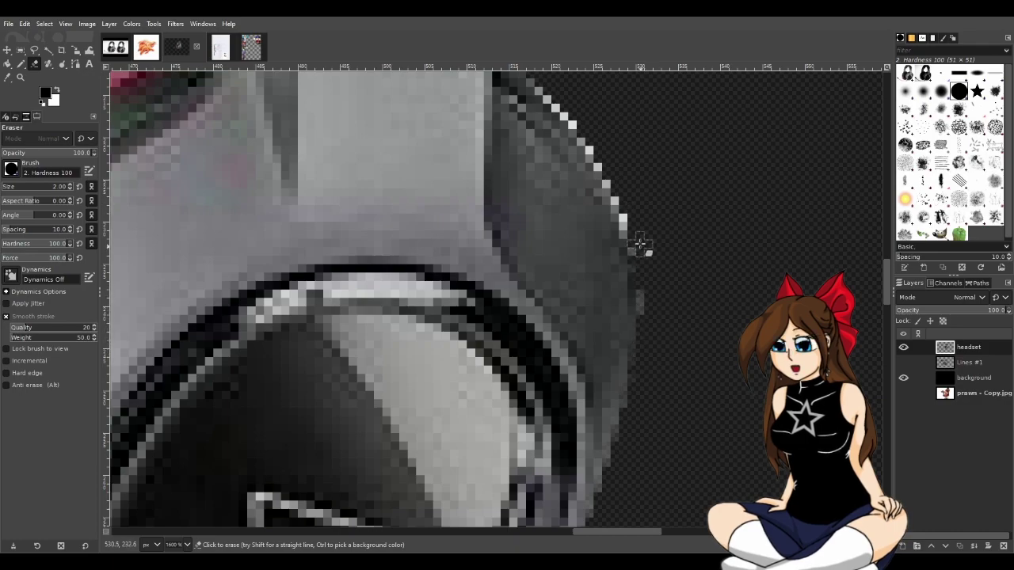
mouse_move(626, 210)
left_mouse_down()
mouse_move(647, 280)
mouse_move(611, 176)
mouse_move(626, 233)
left_mouse_up()
scroll(624, 232, "up", 5)
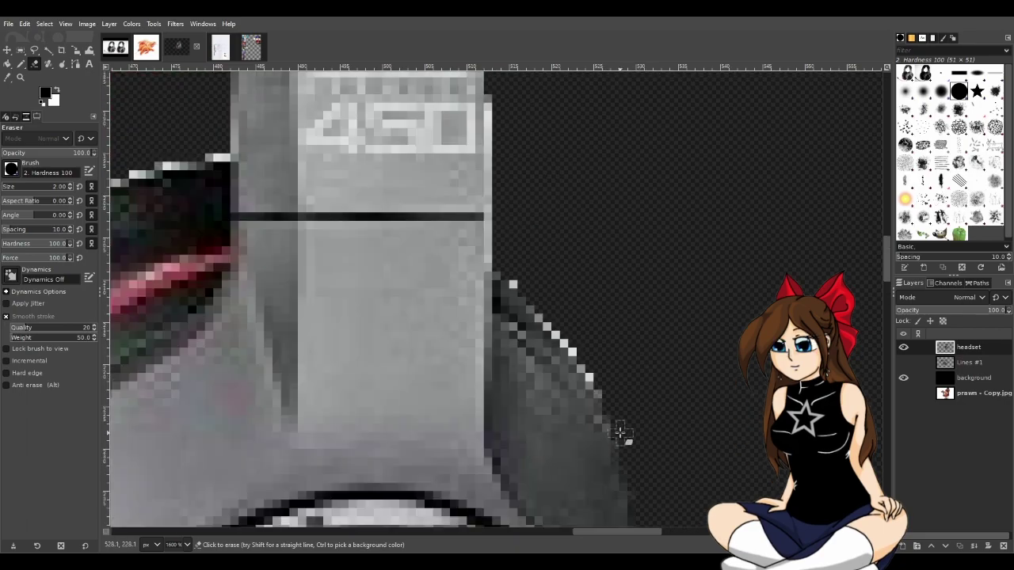
mouse_move(580, 351)
left_mouse_down()
mouse_move(508, 268)
mouse_move(587, 354)
left_mouse_up()
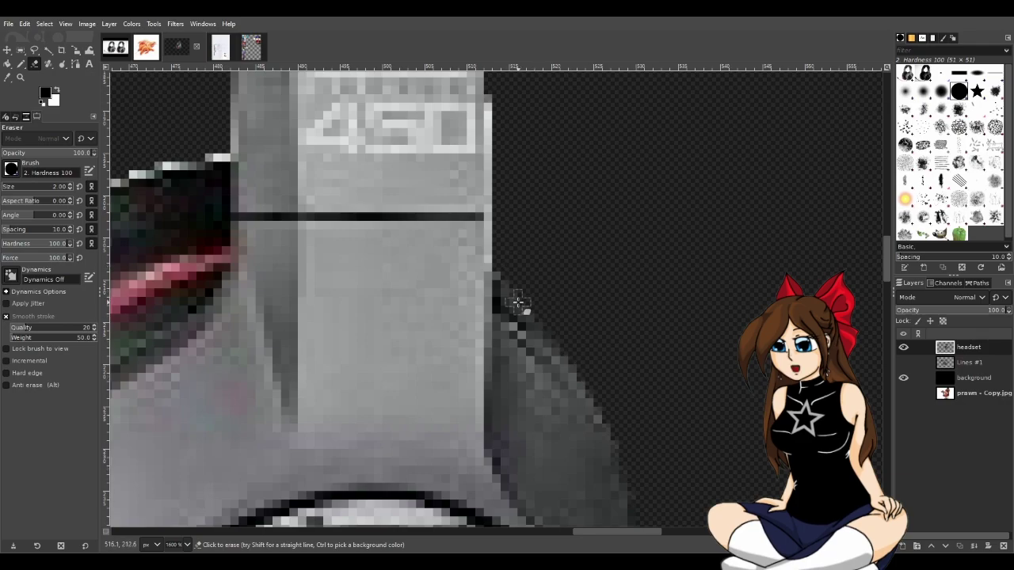
Erase the white fringe along the tops of both ear cushions in the gap between the headband arms.
scroll(524, 309, "up", 5)
scroll(532, 380, "down", 3)
scroll(528, 377, "down", 8, "ctrl")
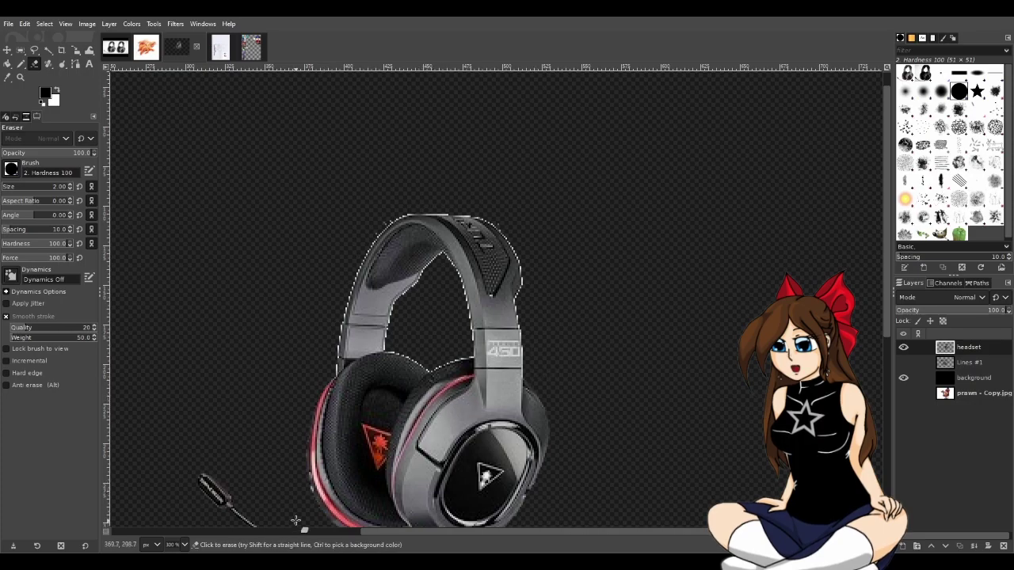
scroll(421, 398, "up", 5, "ctrl")
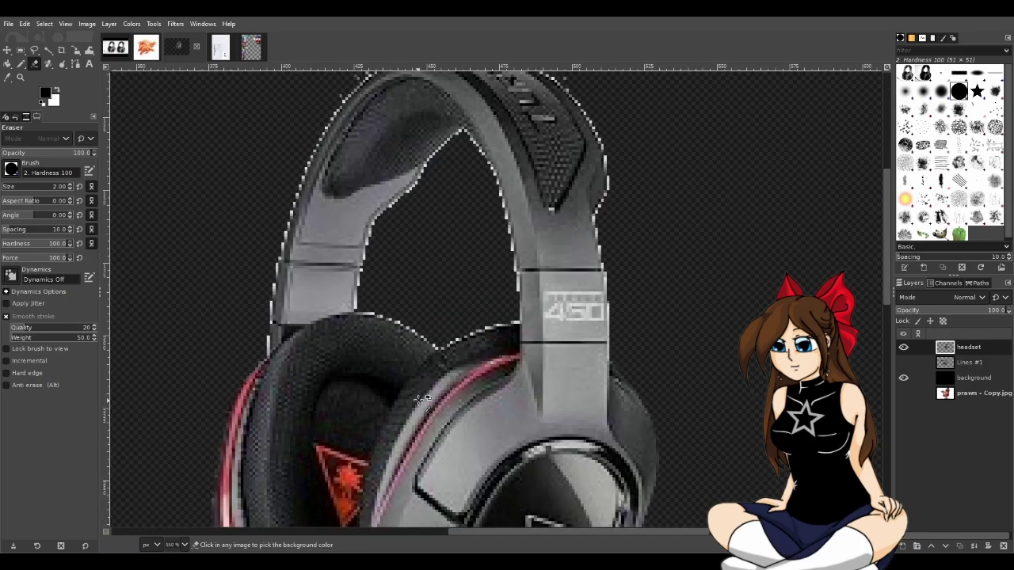
scroll(420, 398, "up", 2)
scroll(420, 398, "up", 1, "ctrl")
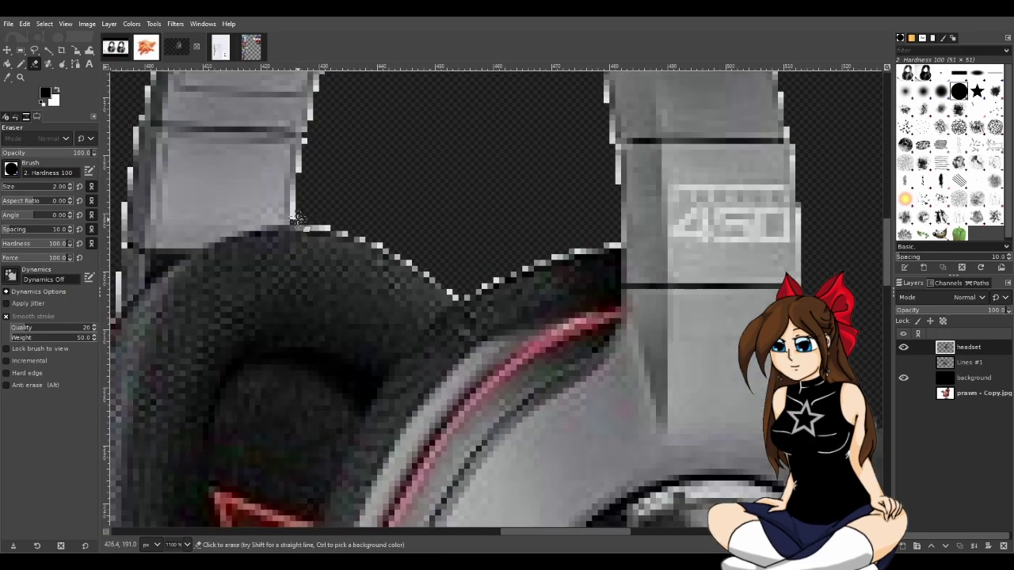
left_click_drag(318, 225, 365, 233)
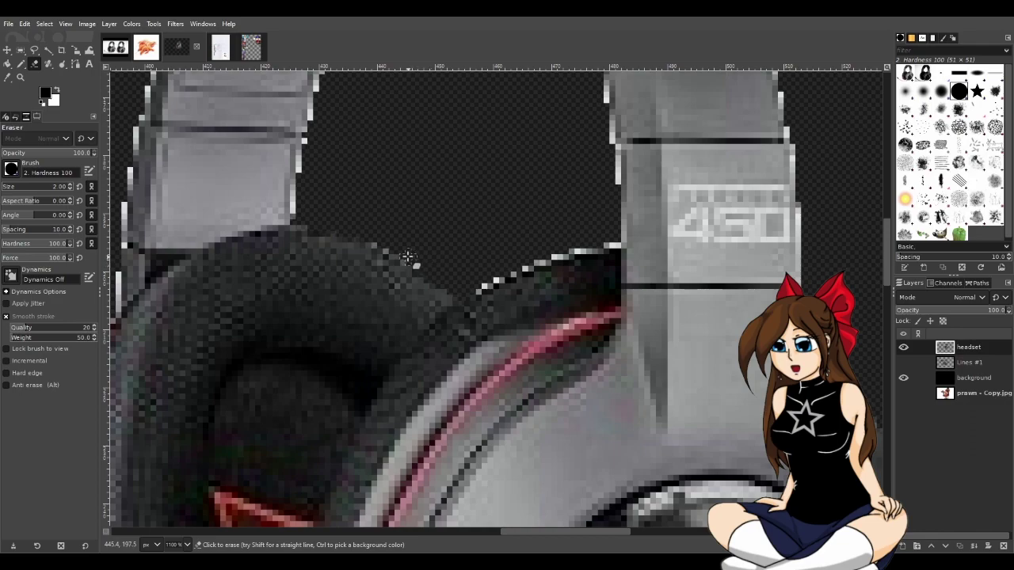
mouse_move(615, 243)
left_mouse_down()
mouse_move(520, 262)
mouse_move(562, 261)
mouse_move(616, 237)
left_mouse_up()
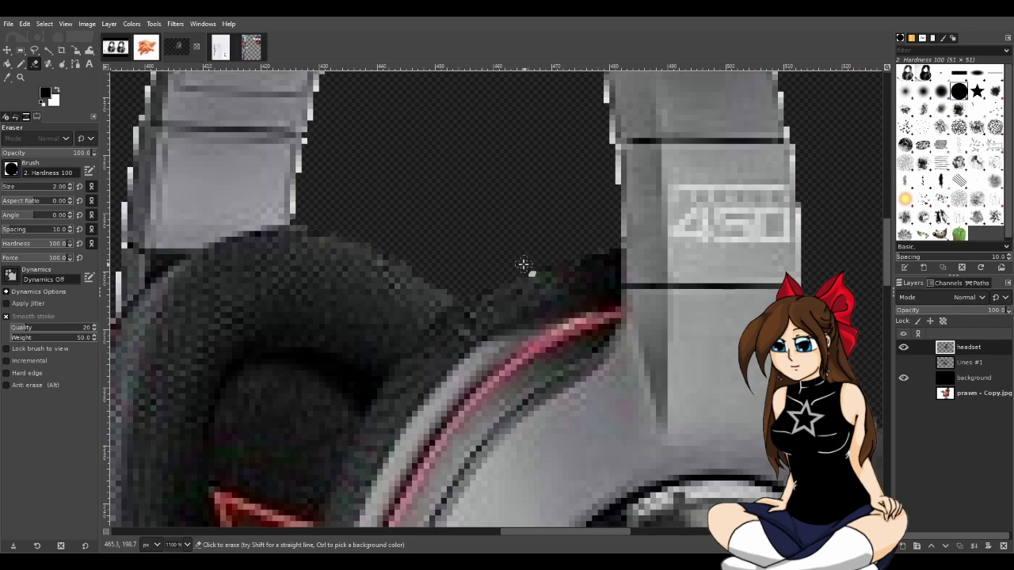
Erase the light fringe along the inner edges of both headband arms, from the arch's peak down to the ear cushions.
scroll(550, 287, "up", 3)
scroll(590, 331, "up", 3)
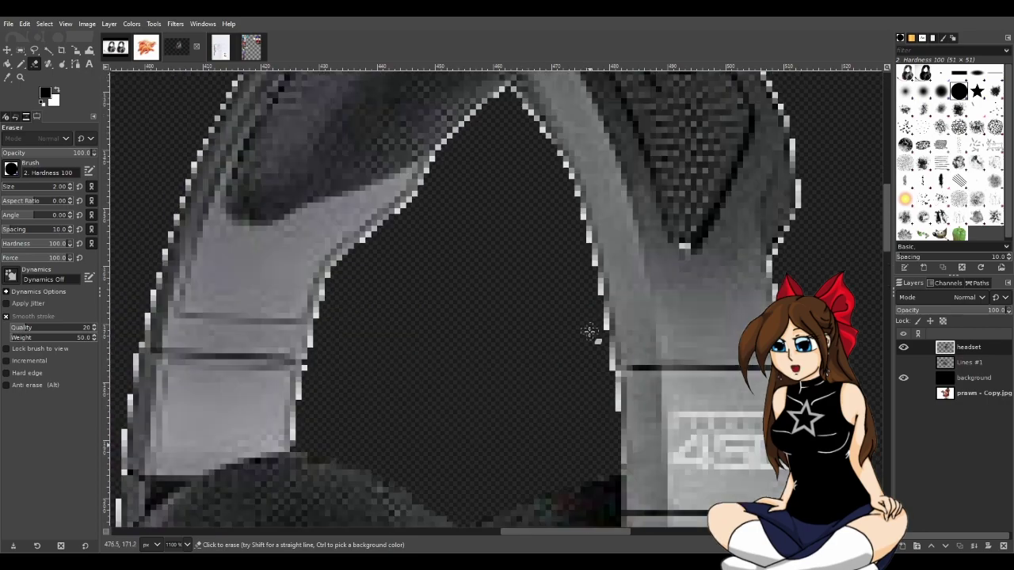
left_click_drag(513, 89, 581, 220)
left_click_drag(593, 262, 616, 408)
left_click_drag(607, 349, 615, 422)
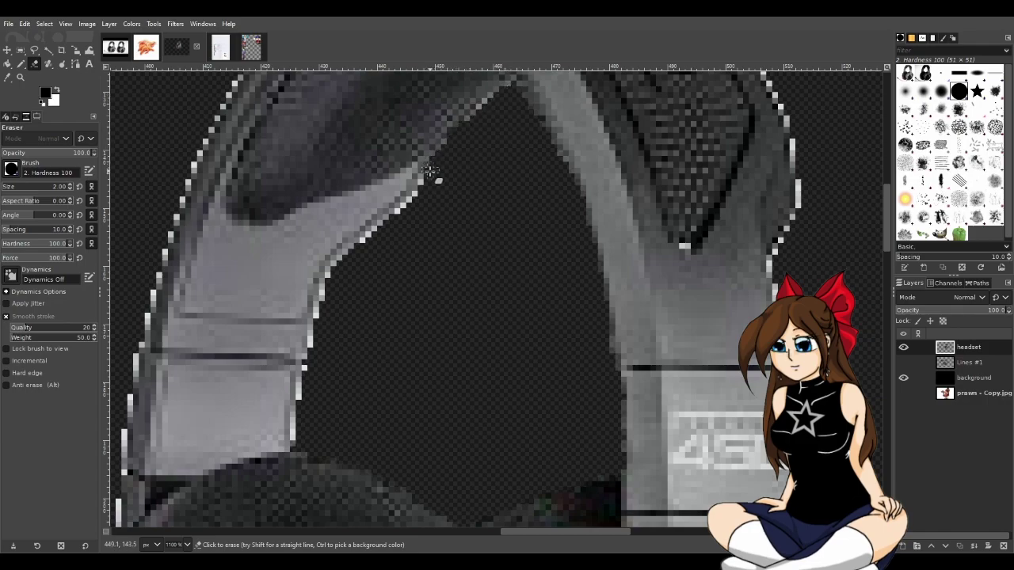
mouse_move(374, 234)
left_mouse_down()
mouse_move(320, 293)
mouse_move(295, 426)
left_mouse_up()
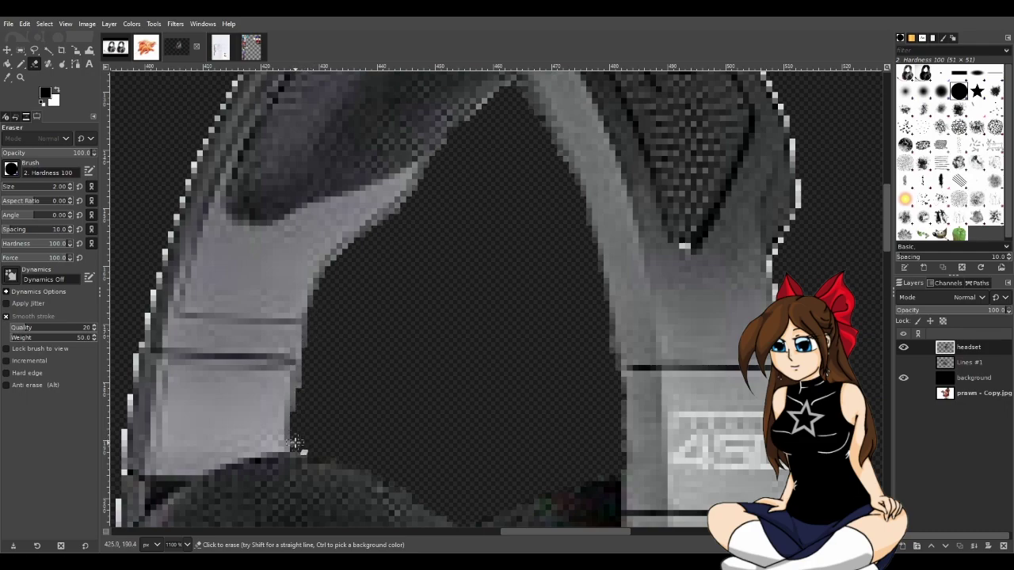
left_click_drag(304, 386, 319, 315)
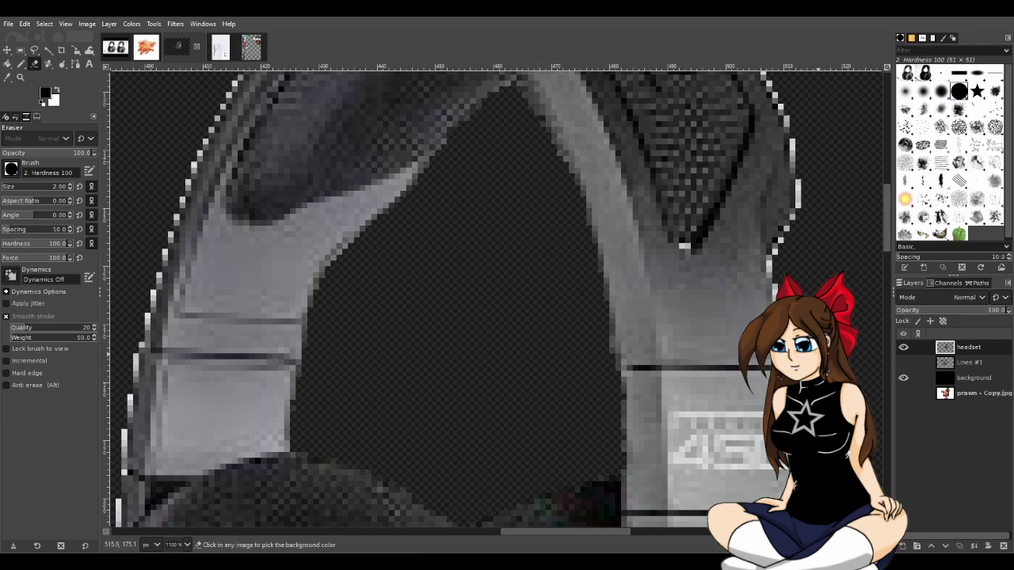
scroll(852, 345, "down", 4, "ctrl")
scroll(852, 346, "up", 3, "ctrl")
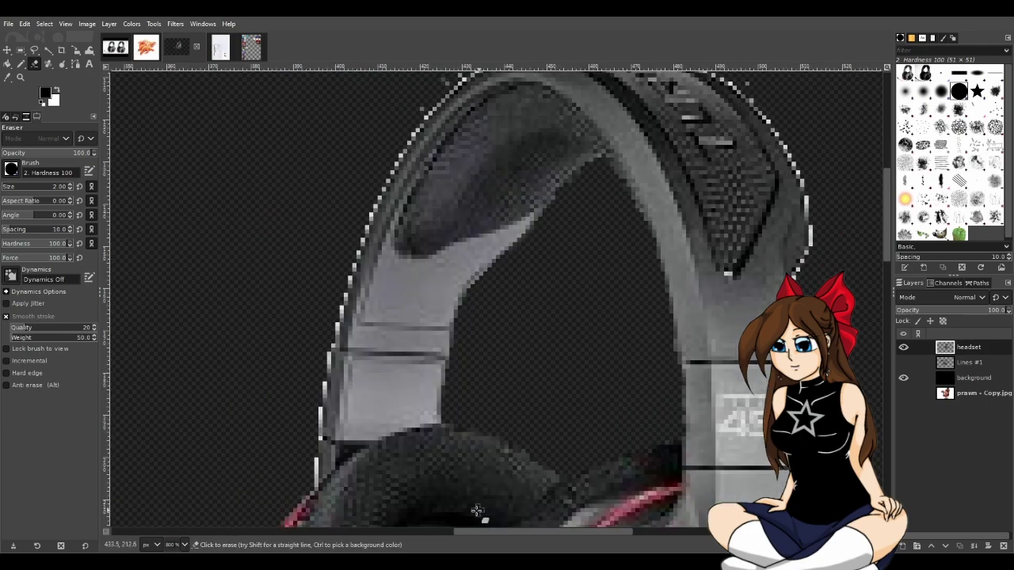
Erase the light fringe along the outer edge of the headband arm marked 450, down to the earcup behind it.
left_click_drag(477, 533, 555, 533)
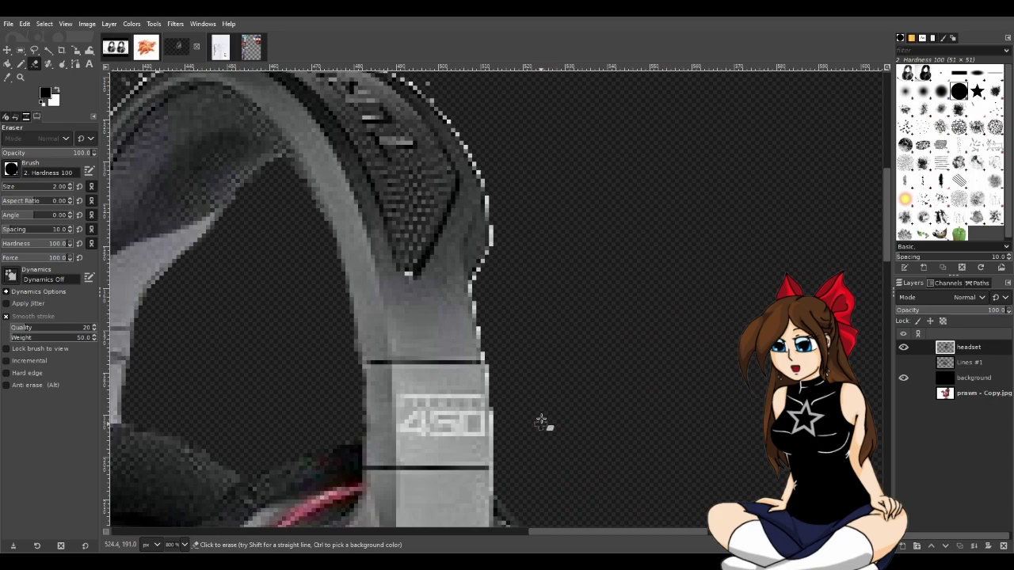
scroll(499, 313, "up", 1, "ctrl")
left_click_drag(458, 269, 488, 478)
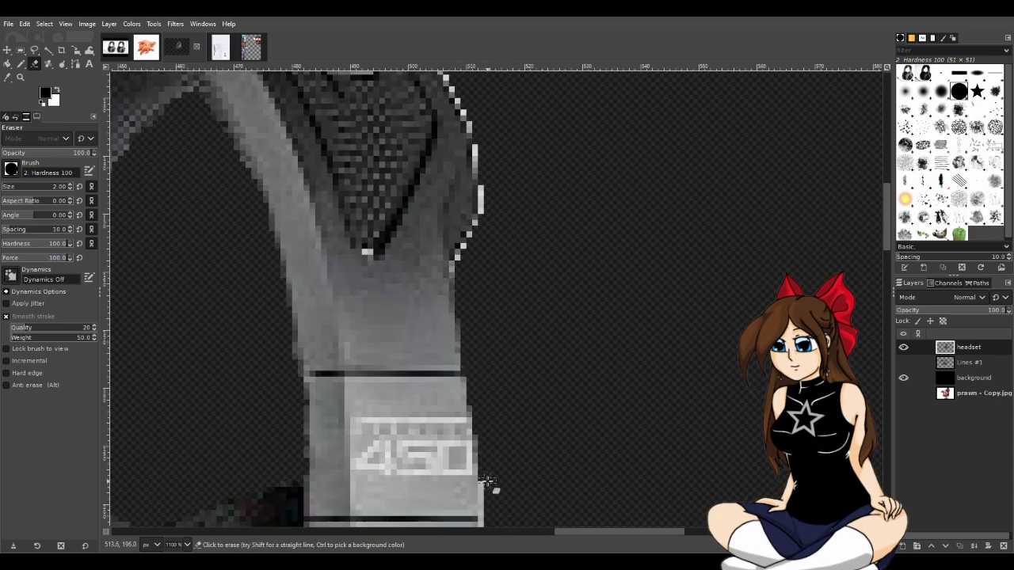
scroll(486, 480, "down", 5)
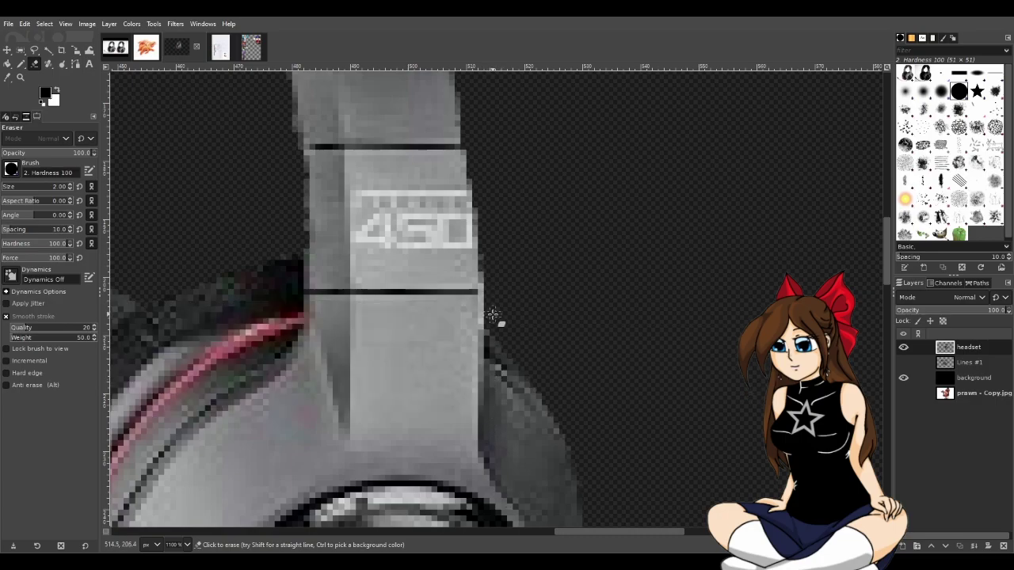
left_click_drag(494, 328, 488, 274)
Erase the white fringe around the textured headband pad's outer curve, from its lower notch up towards the crown.
scroll(504, 251, "up", 8)
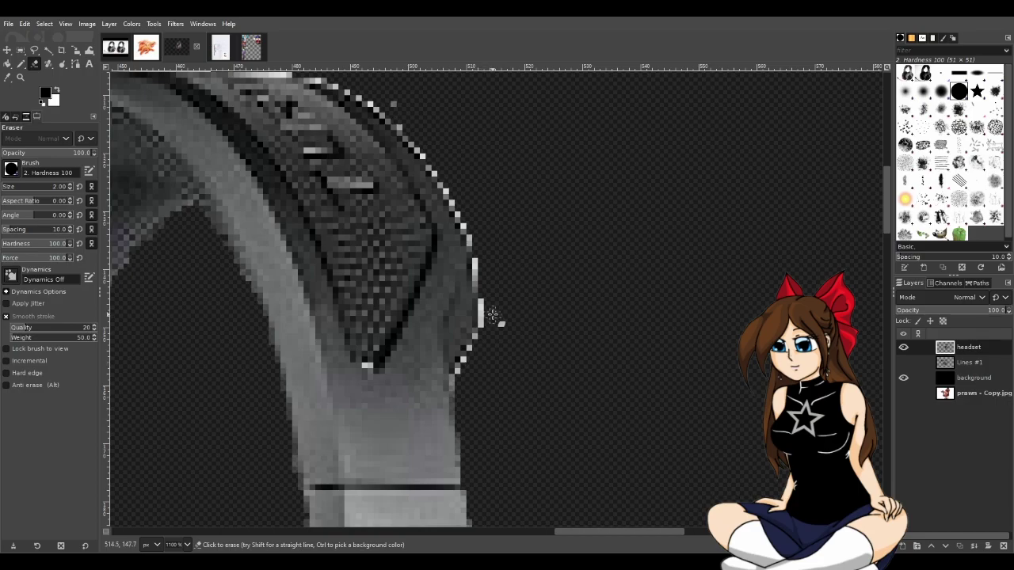
left_click_drag(473, 352, 457, 389)
scroll(493, 419, "up", 5)
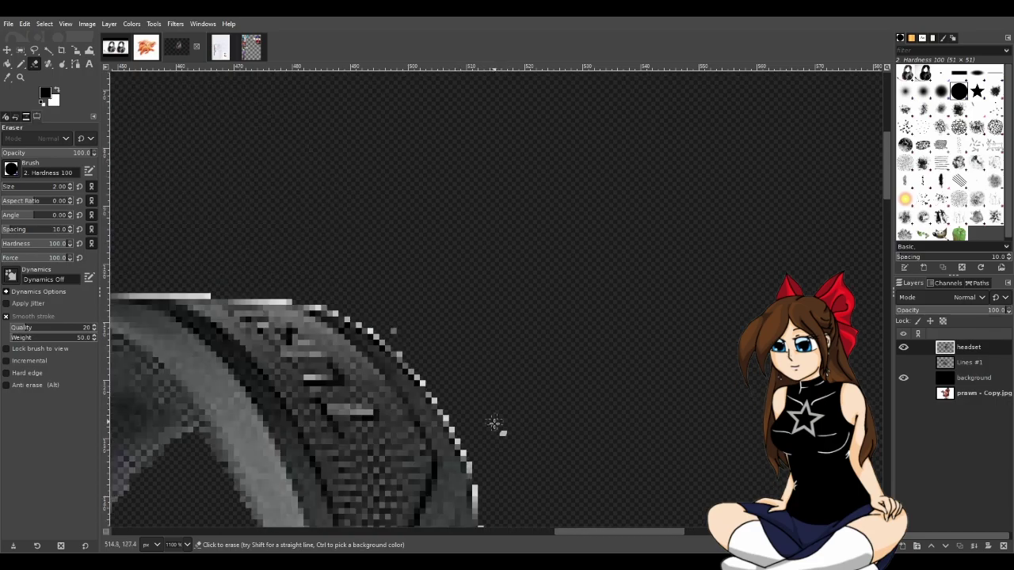
scroll(493, 436, "down", 3)
mouse_move(488, 420)
left_mouse_down()
mouse_move(461, 332)
mouse_move(406, 252)
mouse_move(339, 196)
mouse_move(290, 184)
left_mouse_up()
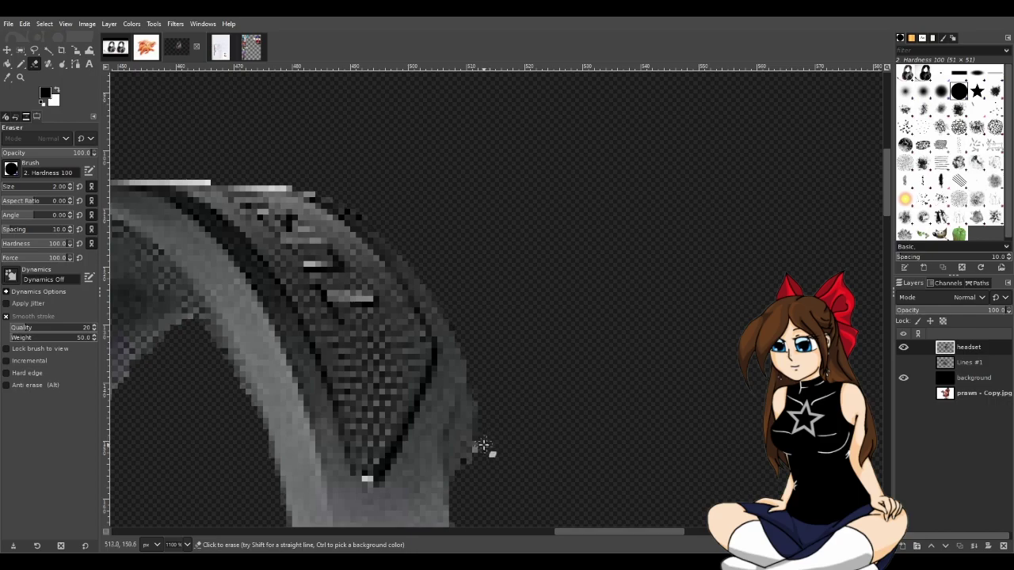
Erase the white pixels along the flat crown of the headband, from the textured pad across to the rear arm's curve.
scroll(590, 524, "left", 5)
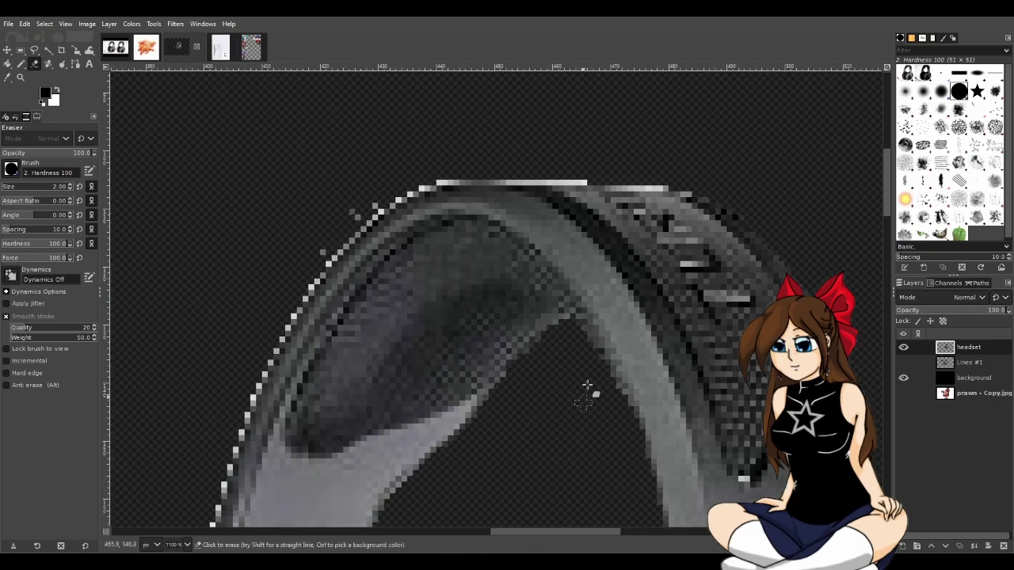
left_click_drag(598, 175, 432, 181)
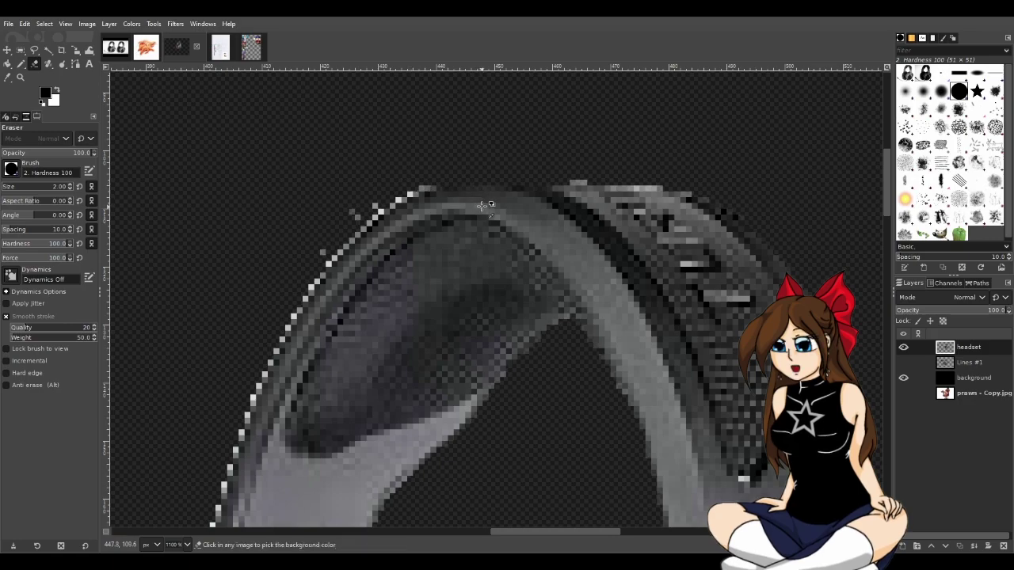
key("ctrl+z")
left_click_drag(705, 192, 591, 177)
left_click_drag(705, 192, 418, 177)
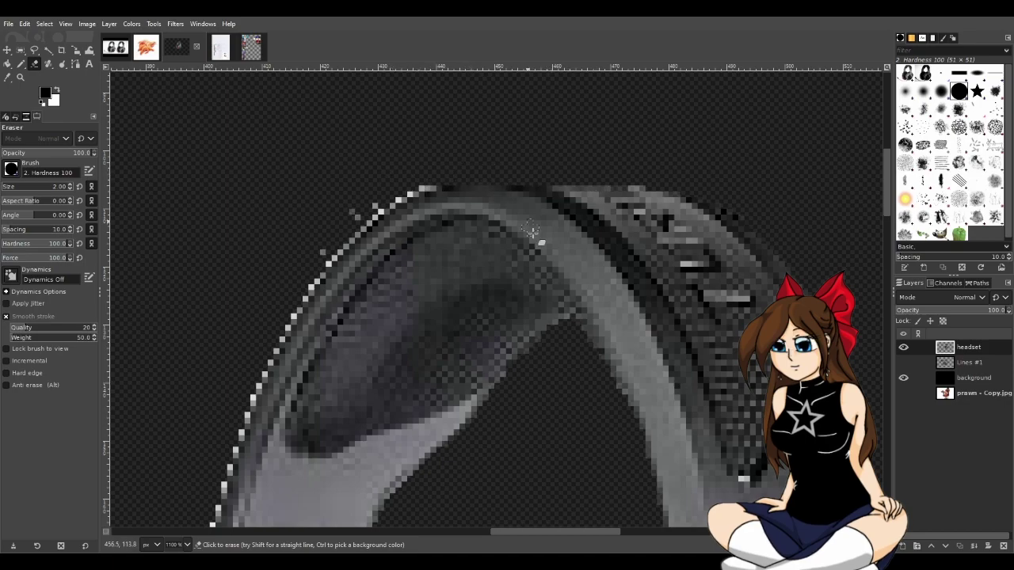
Erase the light fringe along the rear headband arm's upper outer curve, down past the inner padding.
left_click_drag(589, 531, 554, 531)
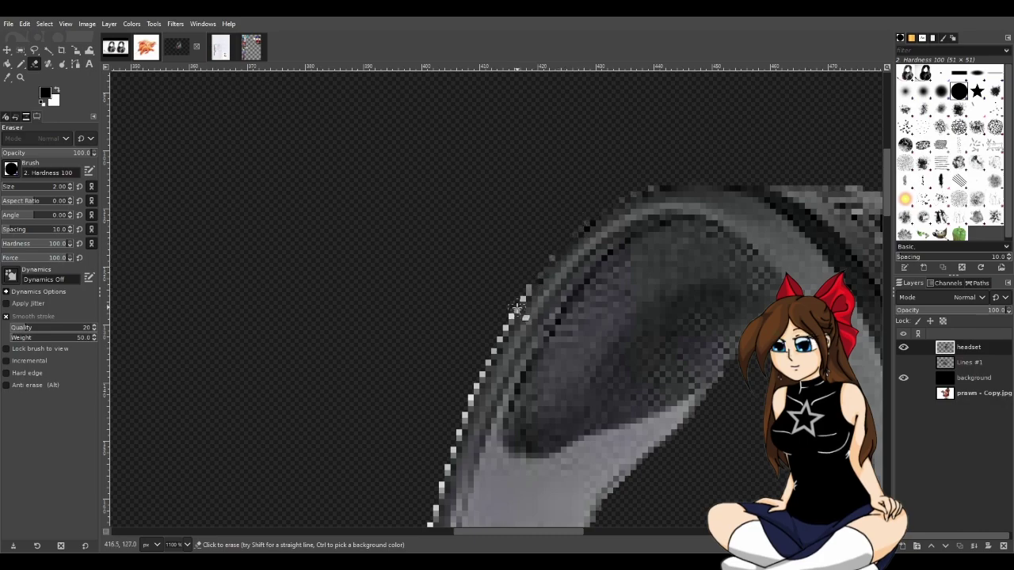
scroll(558, 287, "up", 1)
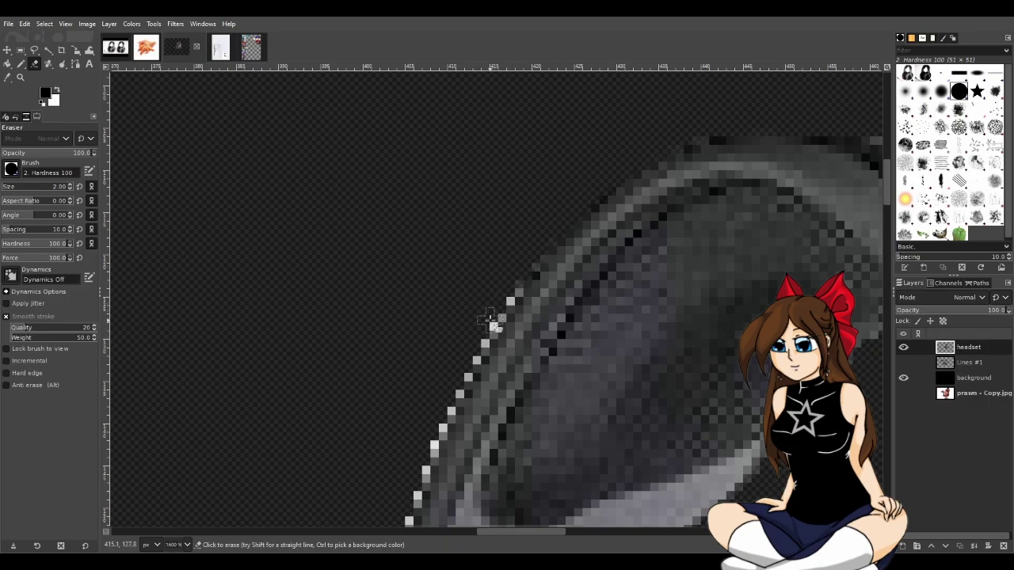
scroll(495, 321, "down", 2)
mouse_move(492, 190)
left_mouse_down()
mouse_move(508, 171)
mouse_move(451, 285)
mouse_move(385, 480)
left_mouse_up()
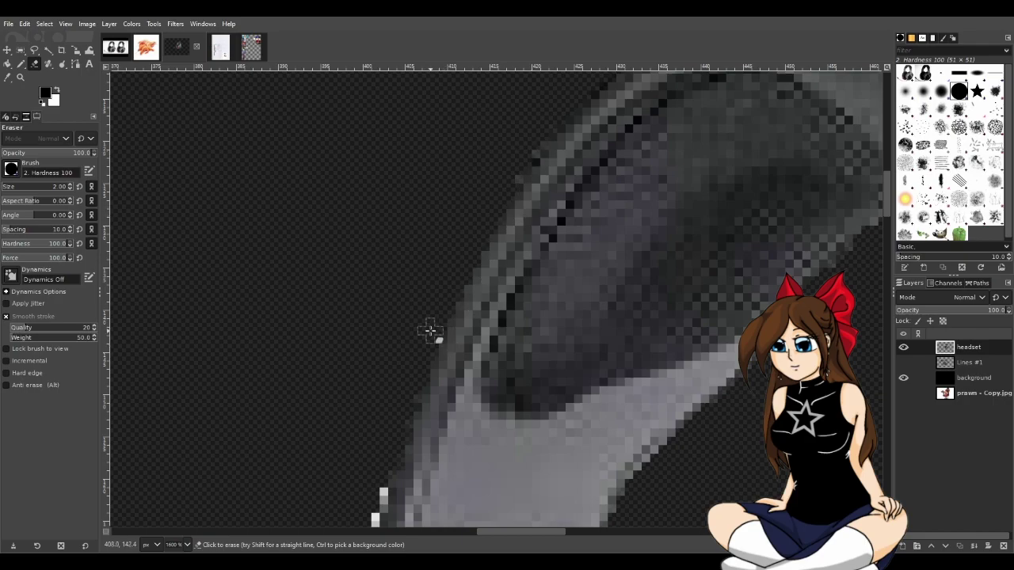
Erase the white fringe along the rear arm's lower outer edge, down to the red trim of the rear earcup.
scroll(443, 349, "down", 7)
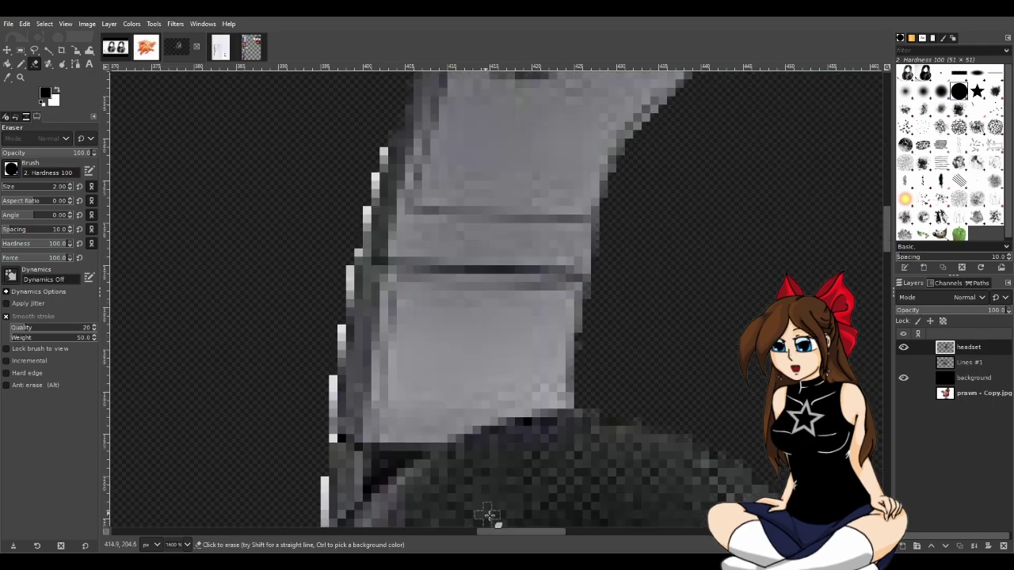
left_click_drag(518, 532, 505, 532)
left_click_drag(478, 142, 435, 433)
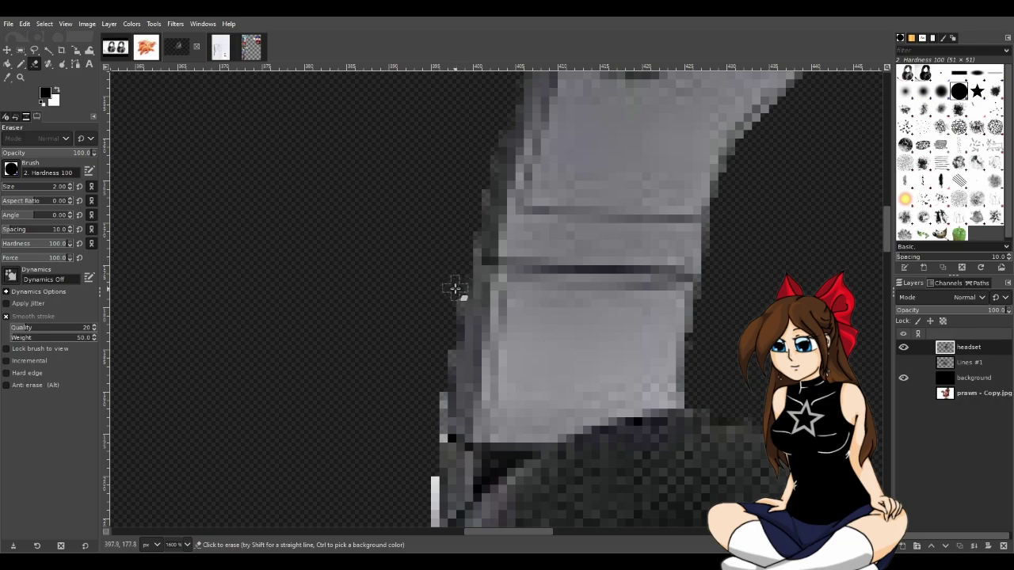
scroll(434, 380, "down", 3)
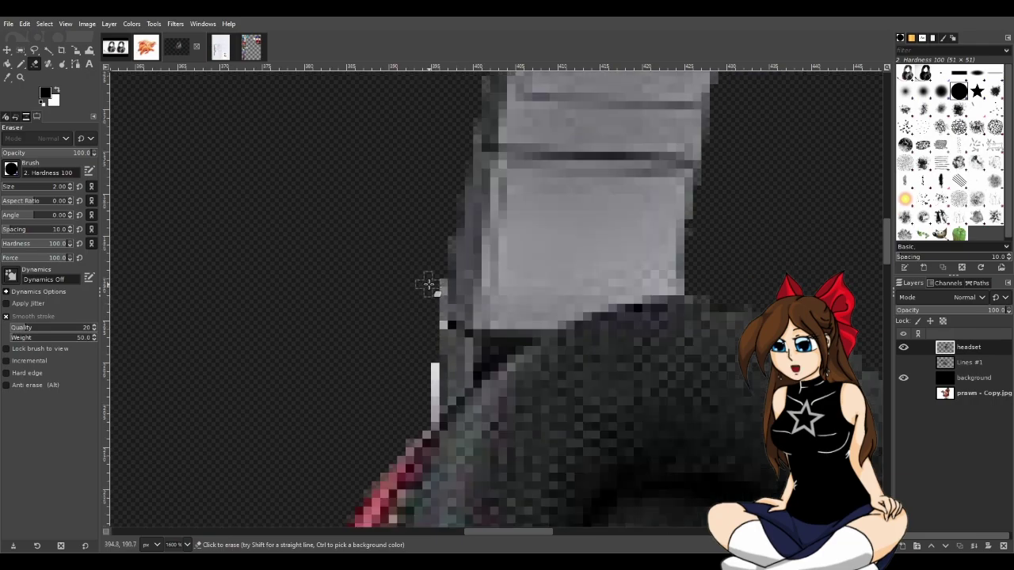
mouse_move(430, 299)
left_mouse_down()
mouse_move(426, 421)
mouse_move(437, 309)
mouse_move(424, 423)
mouse_move(401, 436)
left_mouse_up()
Check the whole headset cutout for leftover fringe and save the image.
scroll(434, 428, "down", 2)
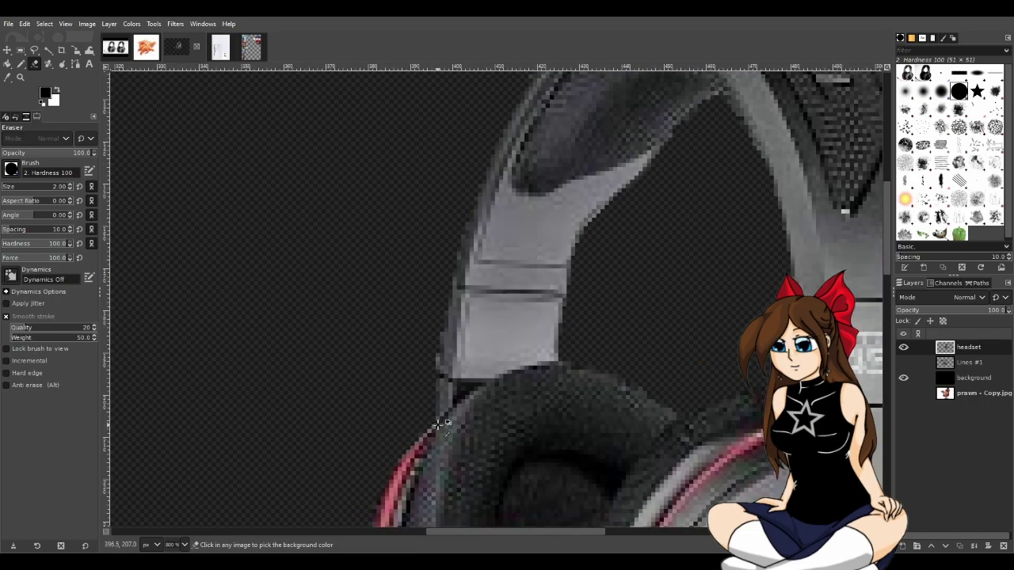
scroll(438, 426, "down", 4)
scroll(559, 343, "up", 3)
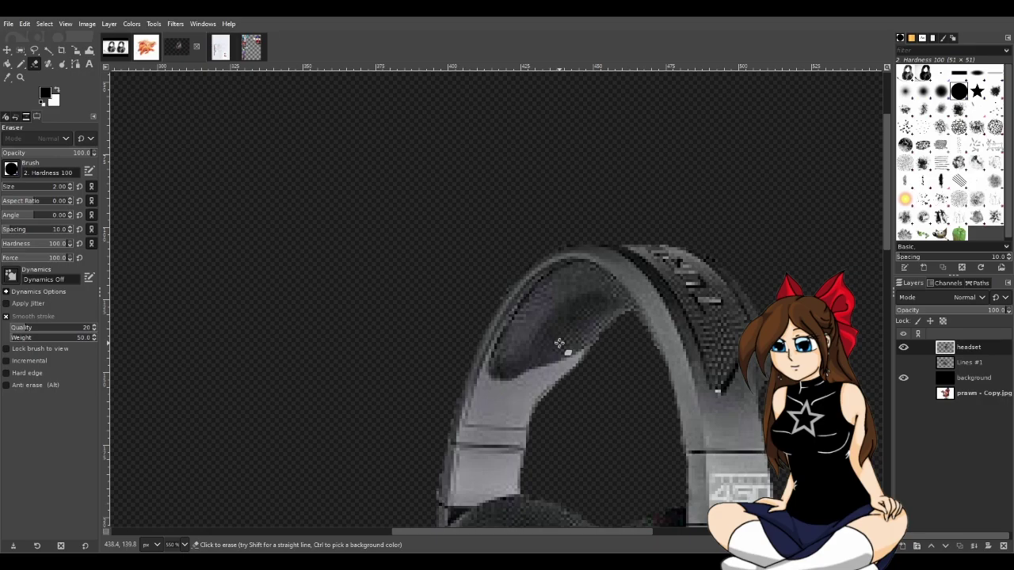
scroll(559, 343, "down", 4)
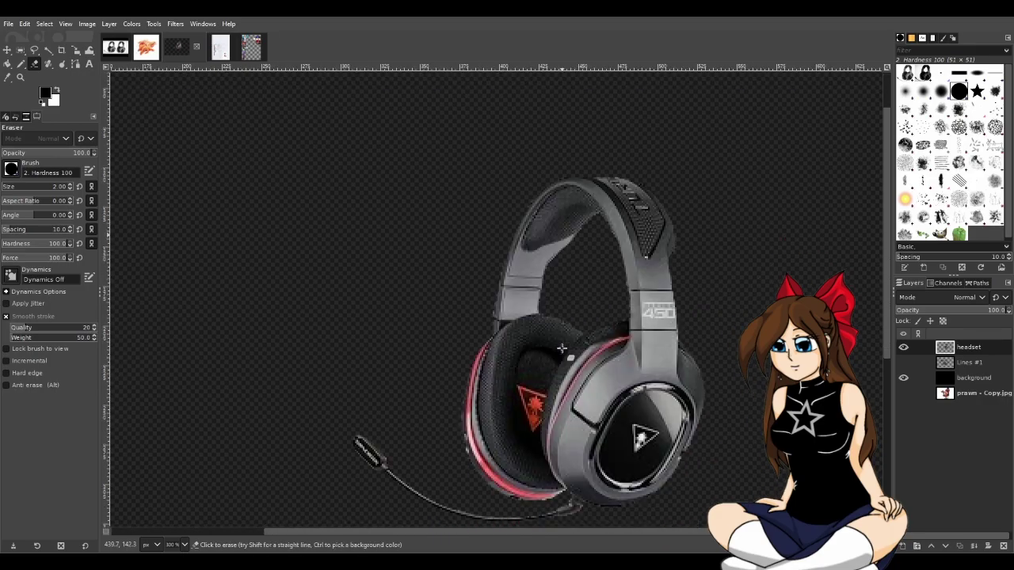
scroll(561, 349, "down", 3)
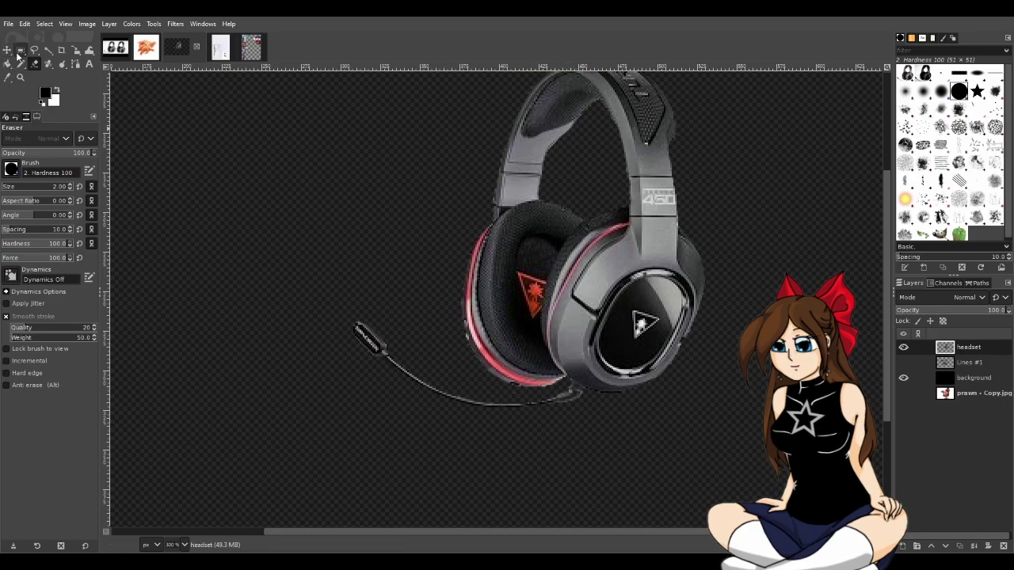
key("ctrl+s")
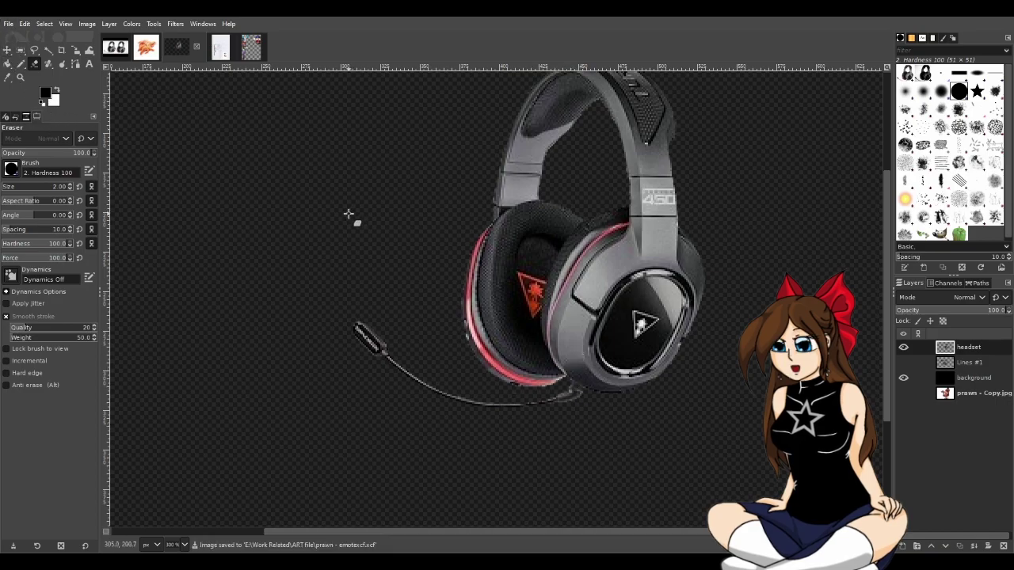
Show the prawn photo and Lines #1 layers again, make the headset layer active and save the image.
left_click_drag(604, 532, 637, 532)
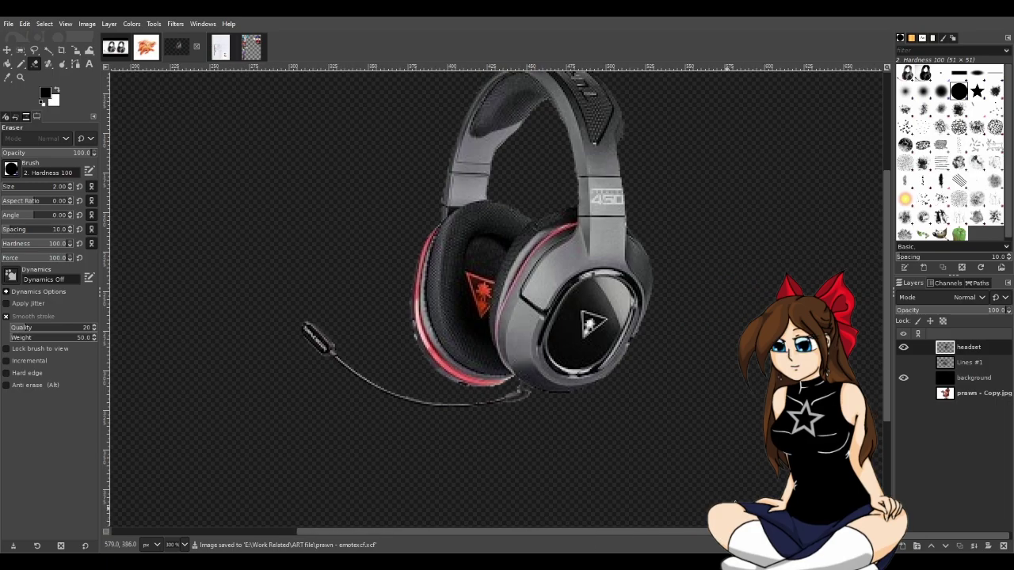
left_click(902, 394)
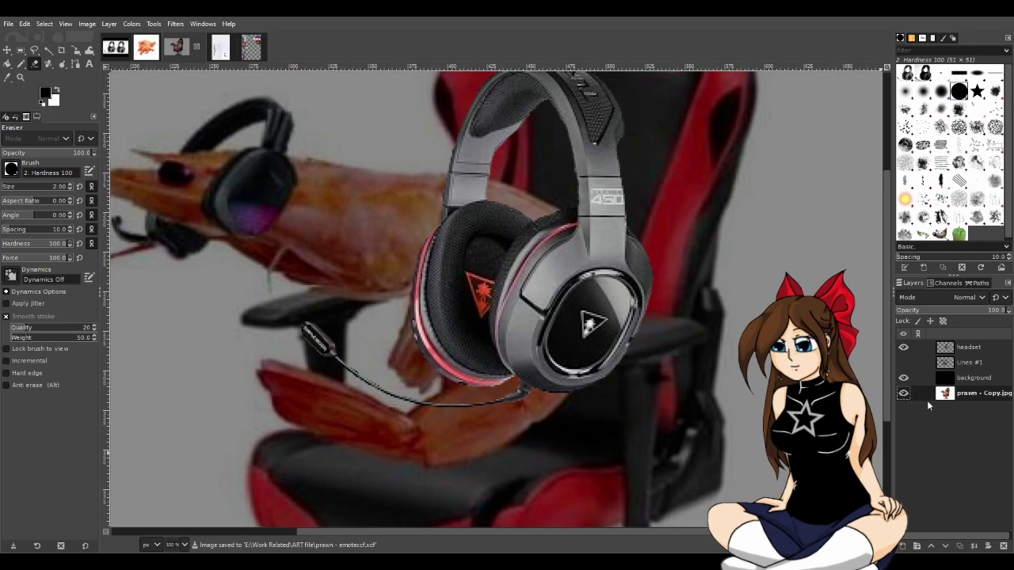
left_click(965, 348)
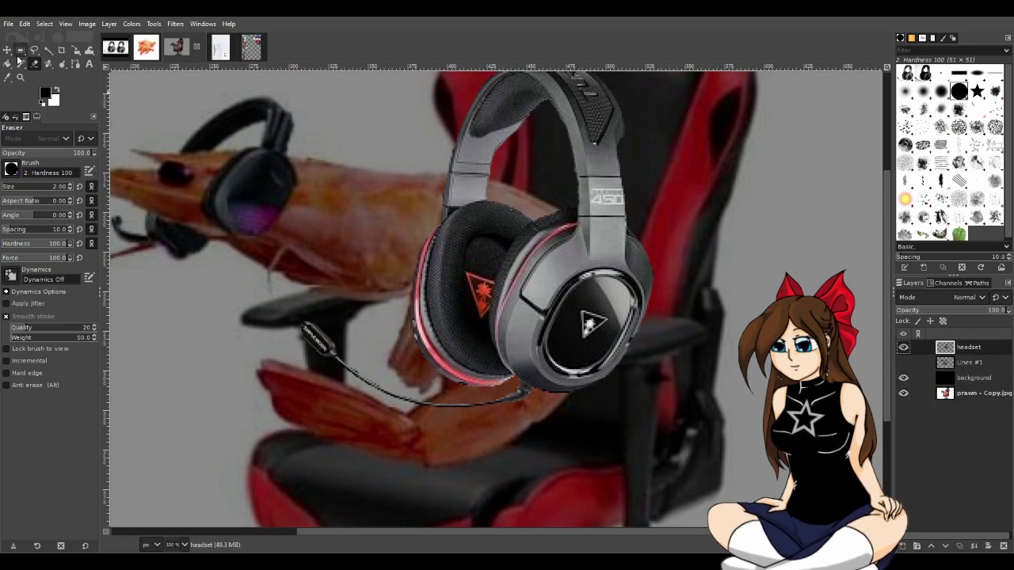
scroll(683, 295, "down", 1)
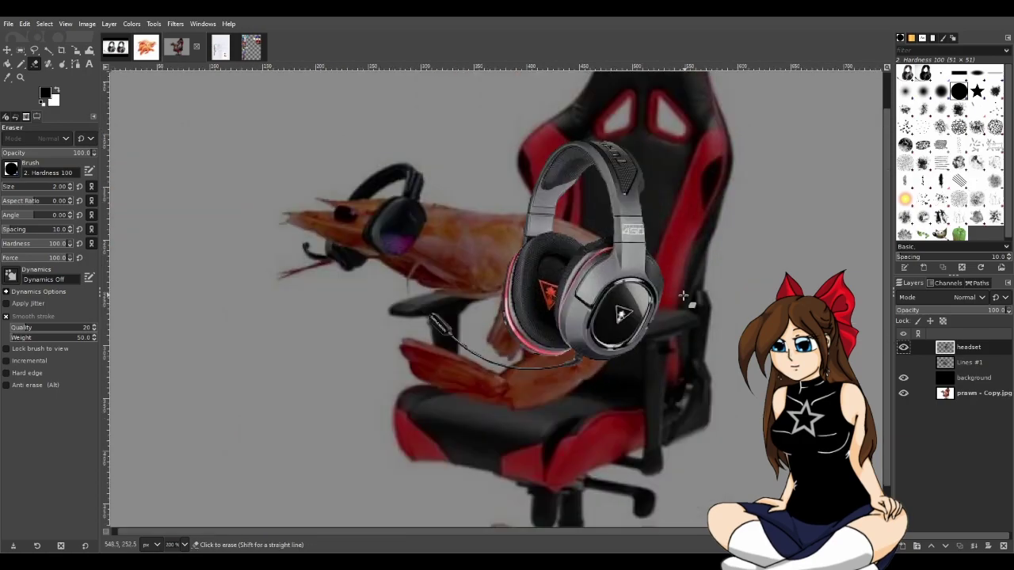
left_click(904, 362)
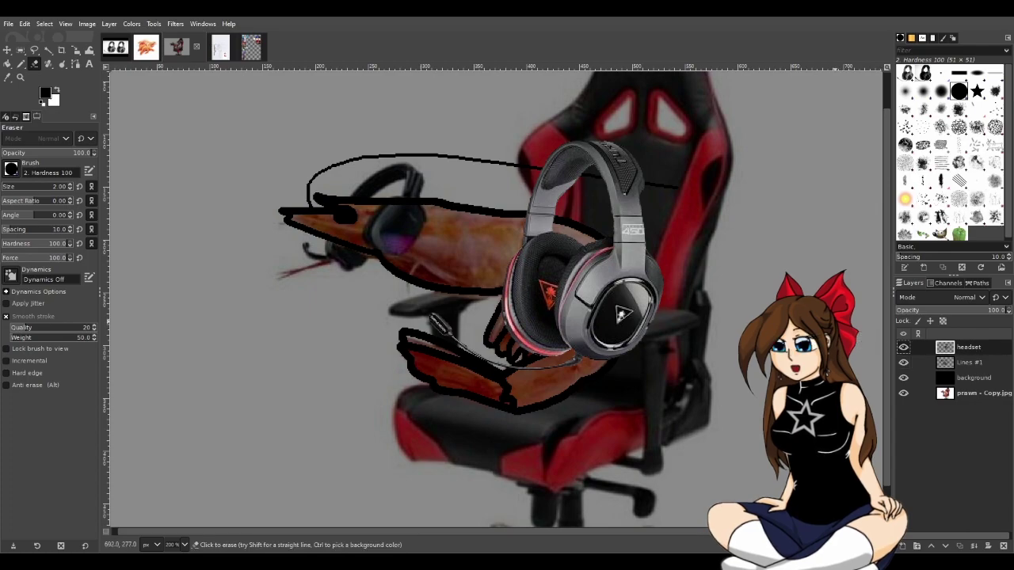
key("ctrl+s")
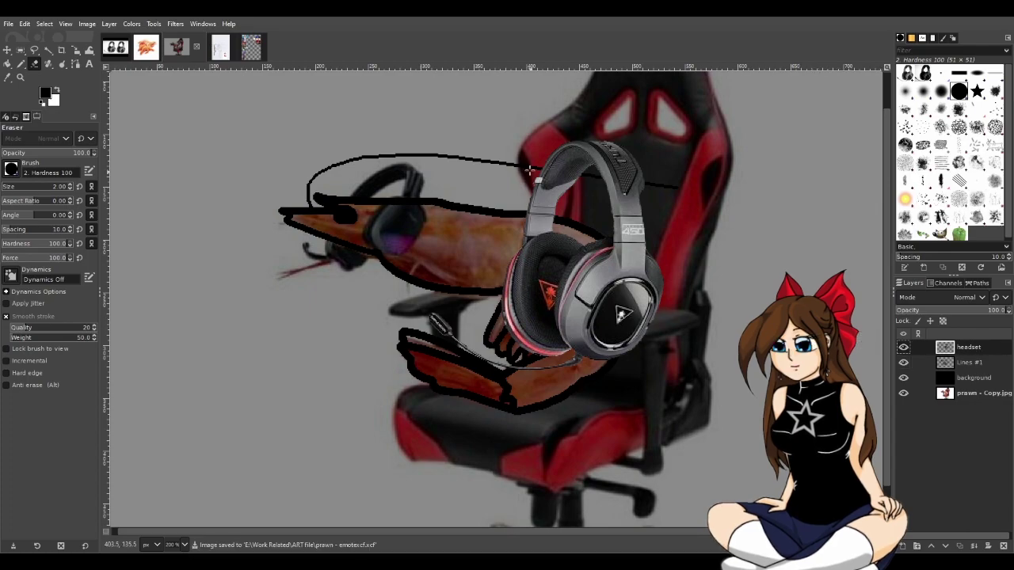
Scale the headset layer down to 700 px wide, keeping its aspect ratio.
key("shift+s")
left_click(589, 189)
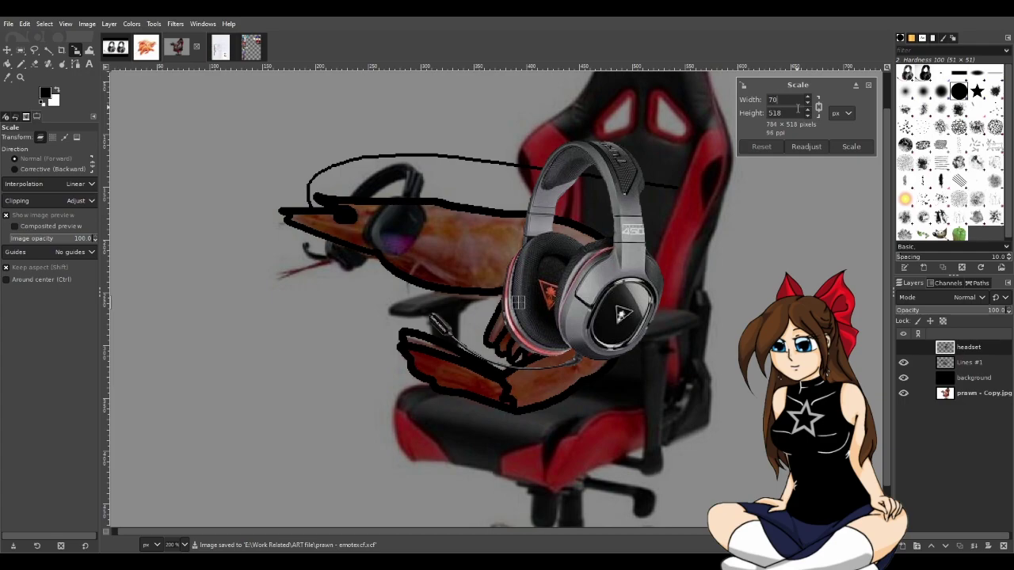
left_click(851, 146)
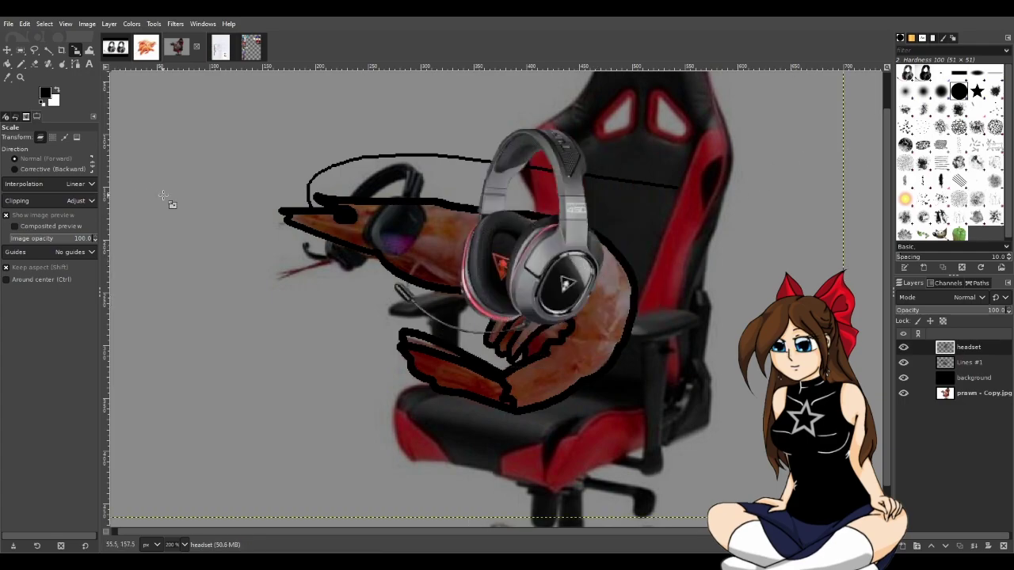
Reduce the headset layer to 600 px wide with its proportions kept.
left_click(549, 218)
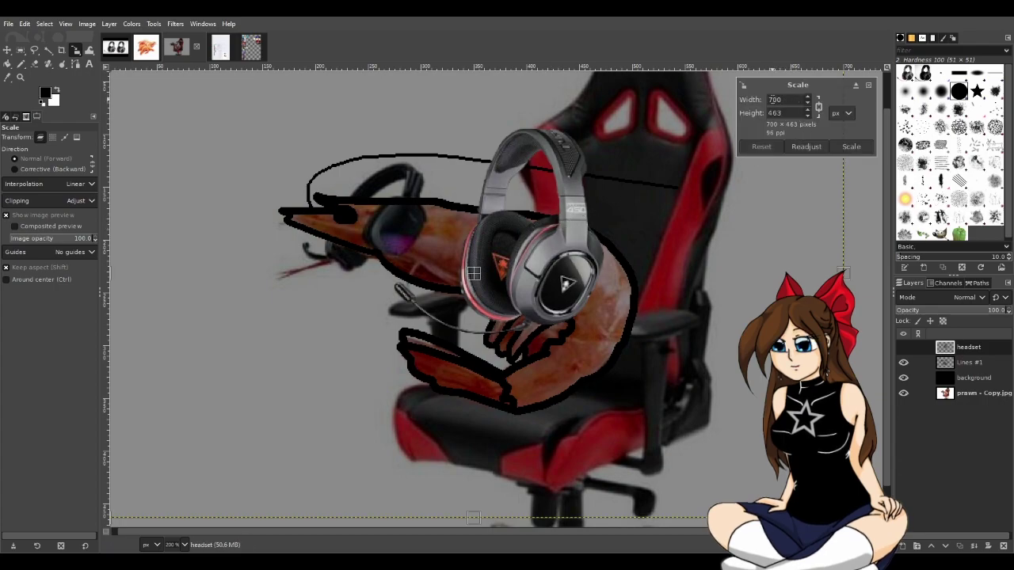
type("6")
left_click(849, 147)
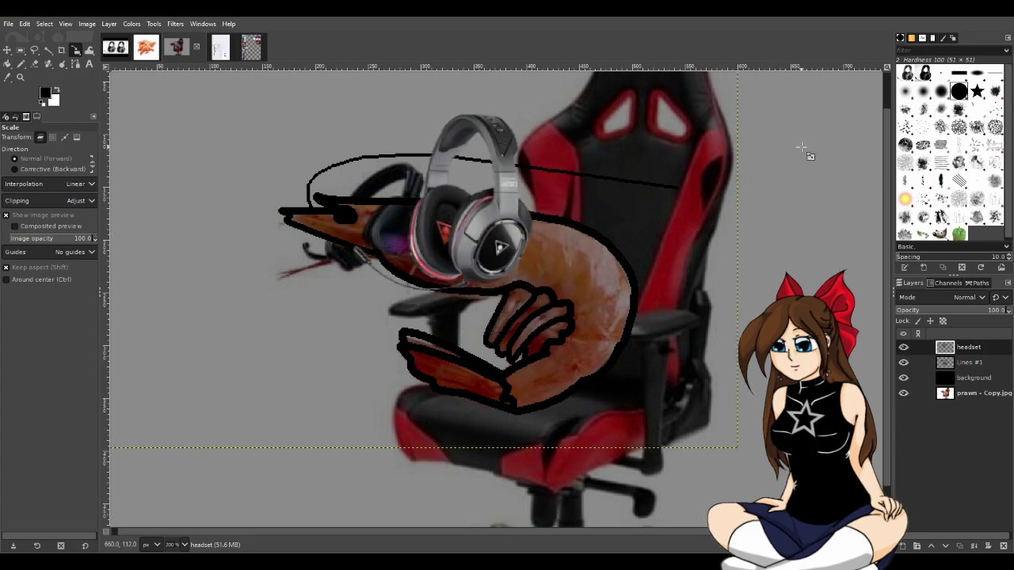
Scale the headset layer to 400 px wide and move it over the headphones on the prawn's head.
left_click(732, 148)
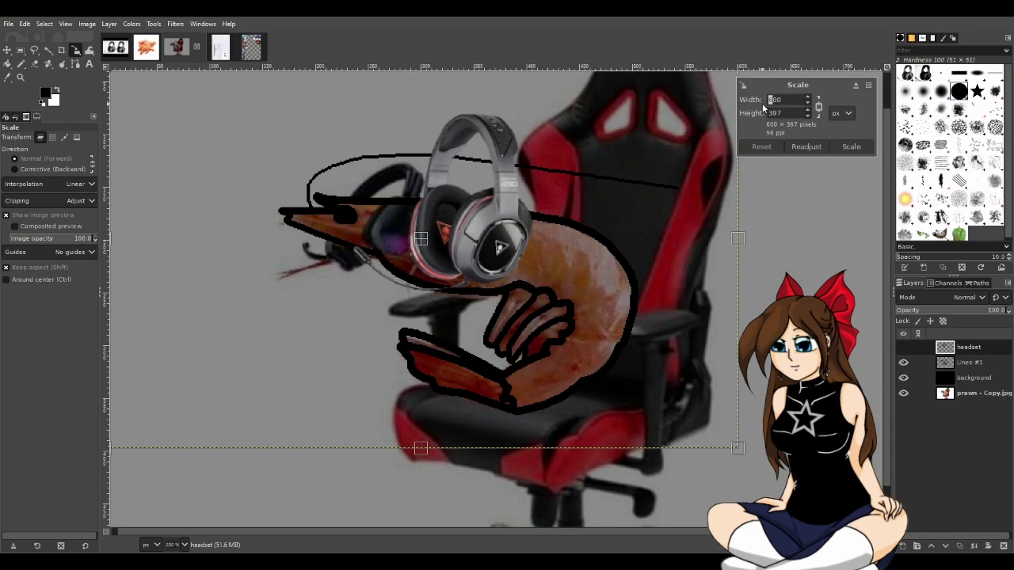
left_click(850, 147)
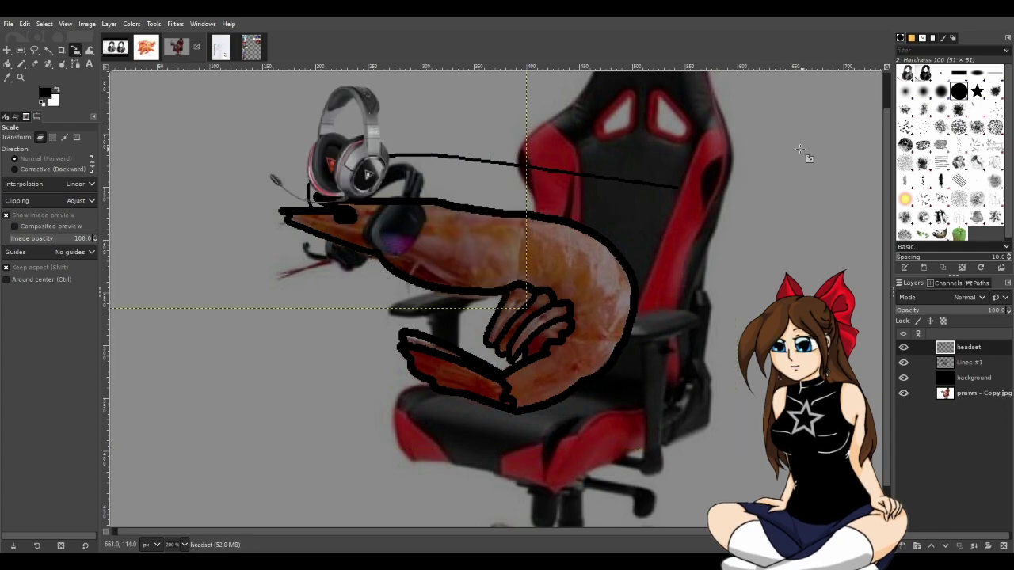
key("m")
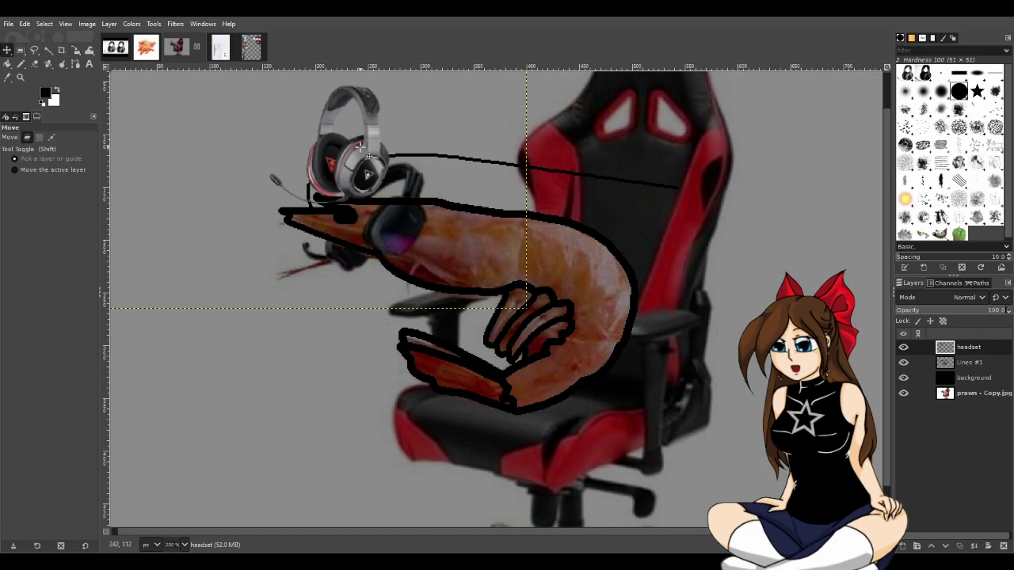
left_click_drag(364, 156, 390, 216)
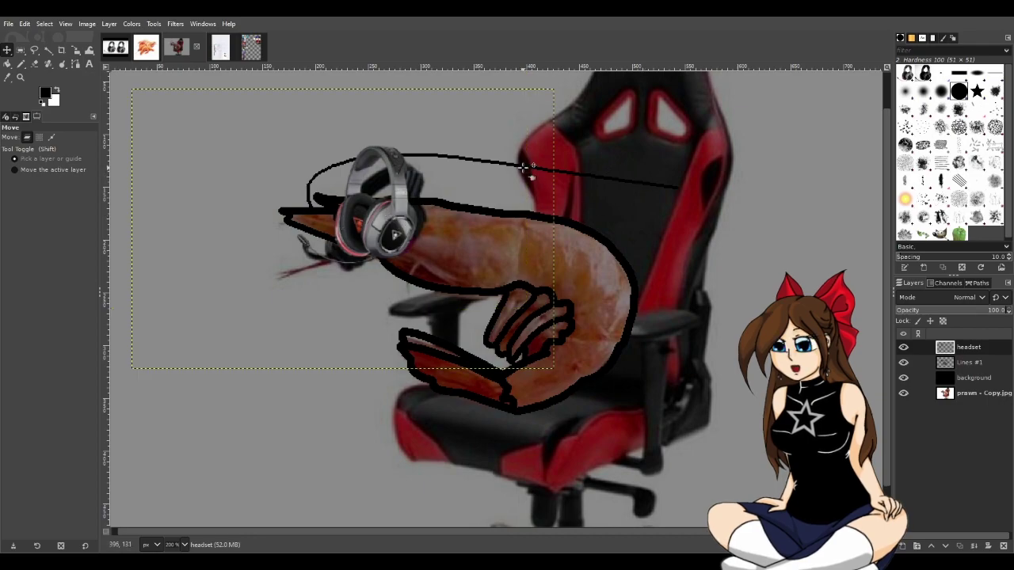
Save the image with the headset layer in place.
key("ctrl+s")
Scale the headset layer down slightly with its proportions kept and move it back over the headphones on the prawn's head.
key("shift+s")
left_click(511, 141)
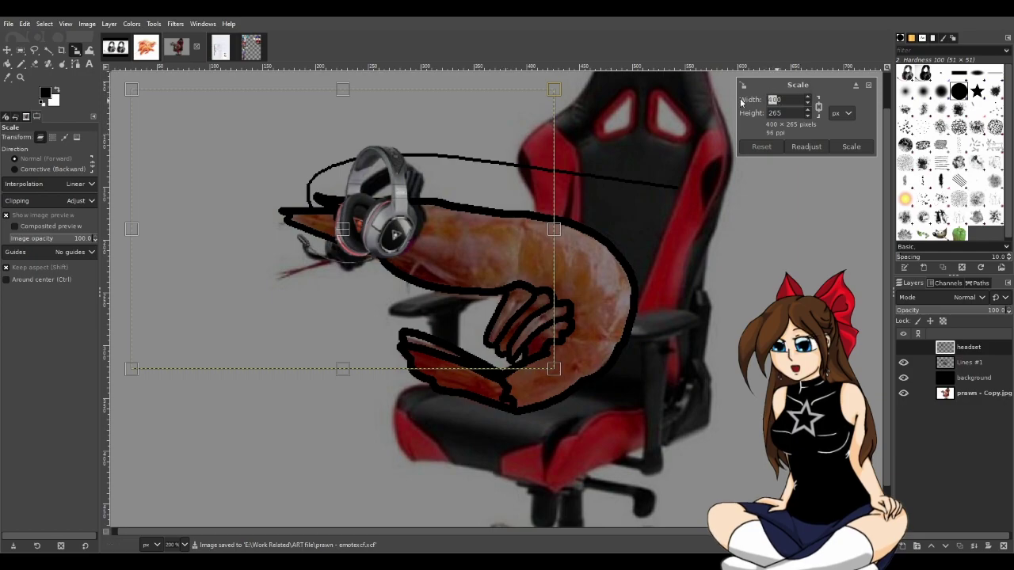
left_click(855, 147)
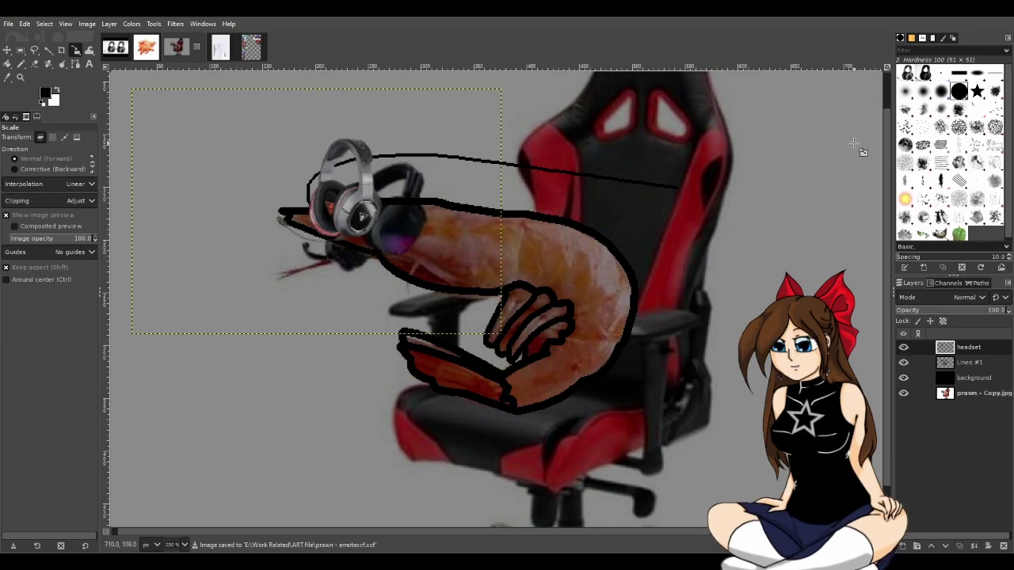
left_click(7, 50)
left_click_drag(360, 207, 398, 233)
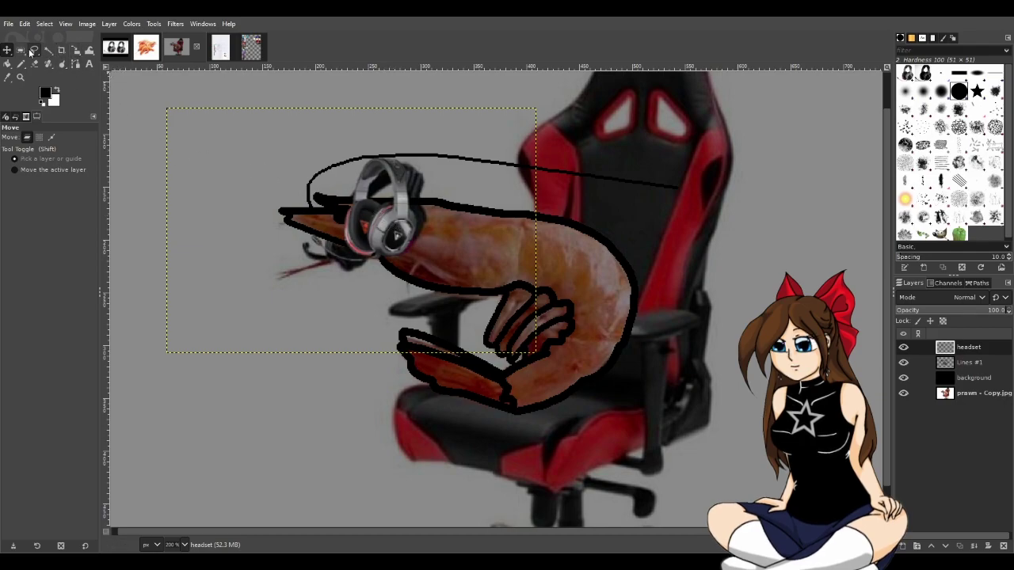
Rotate the headset layer clockwise by 11.85 degrees to match the tilt of the headphones on the prawn's head.
left_click(63, 49)
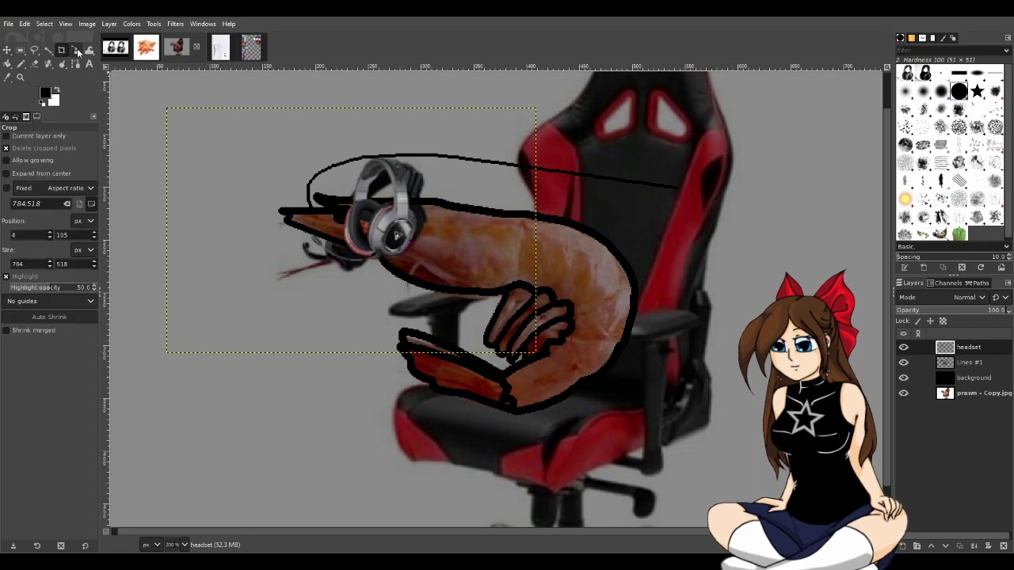
key("shift+r")
left_click(583, 198)
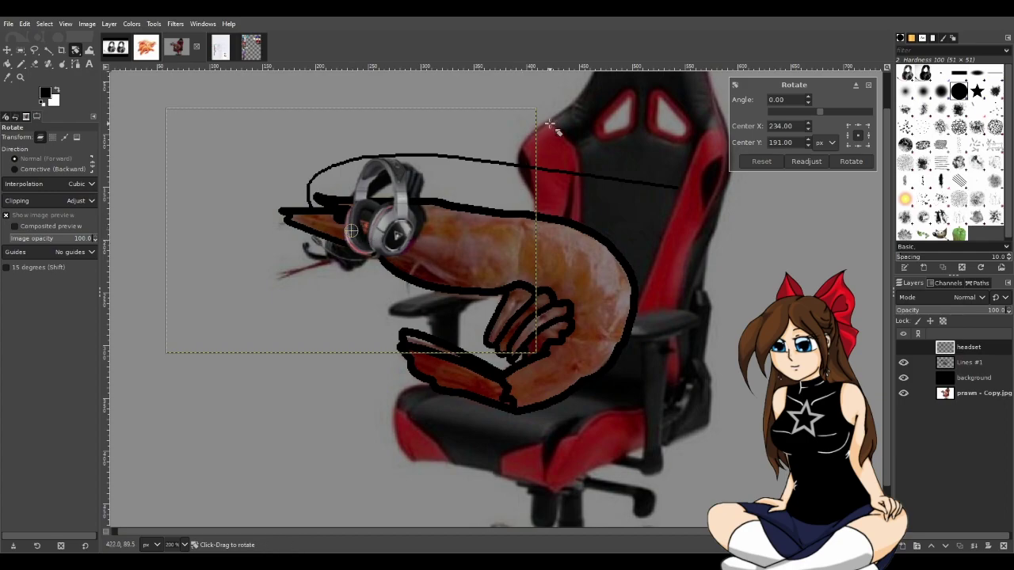
left_click_drag(537, 113, 555, 141)
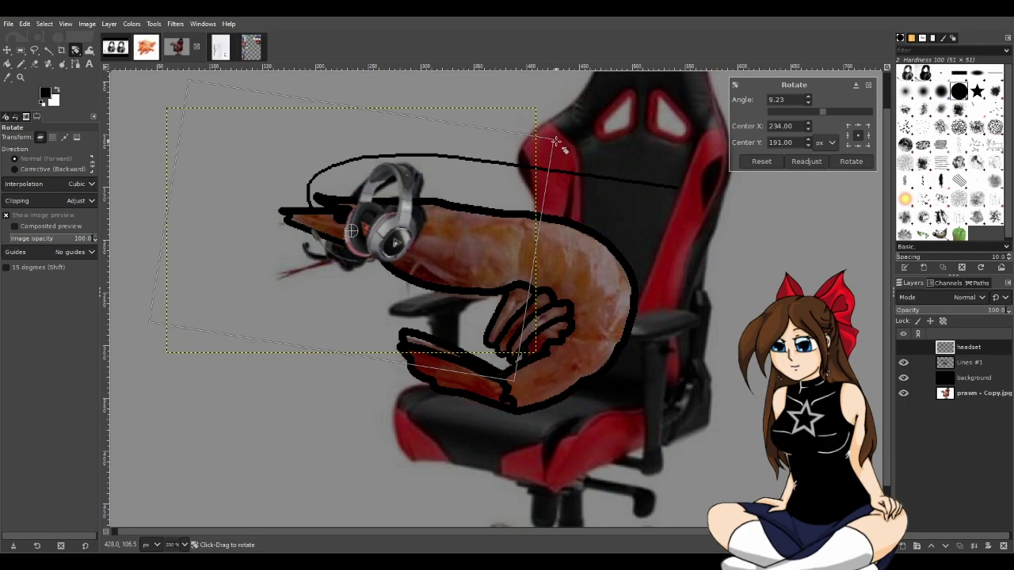
left_click_drag(555, 141, 544, 148)
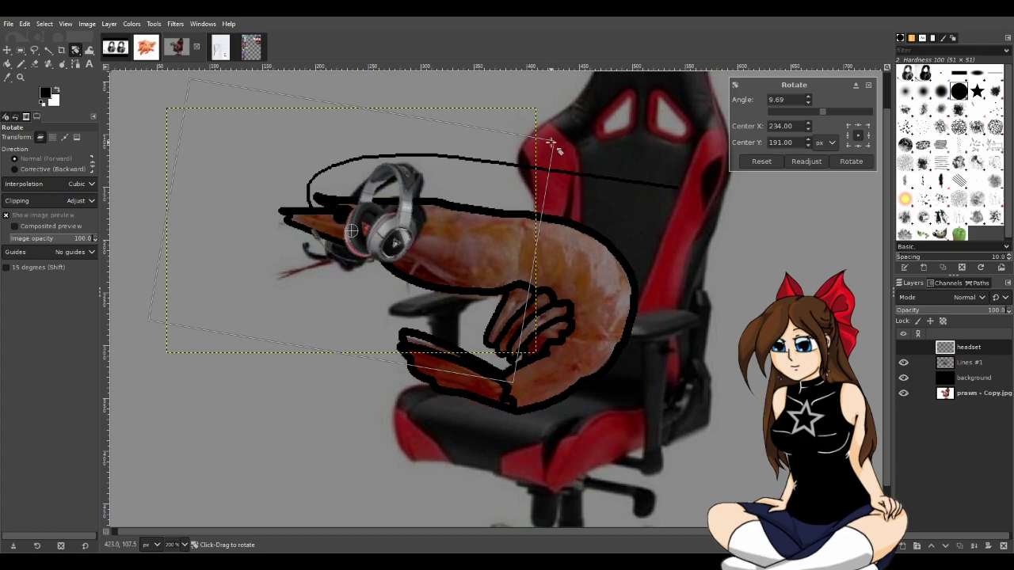
left_click_drag(551, 142, 555, 149)
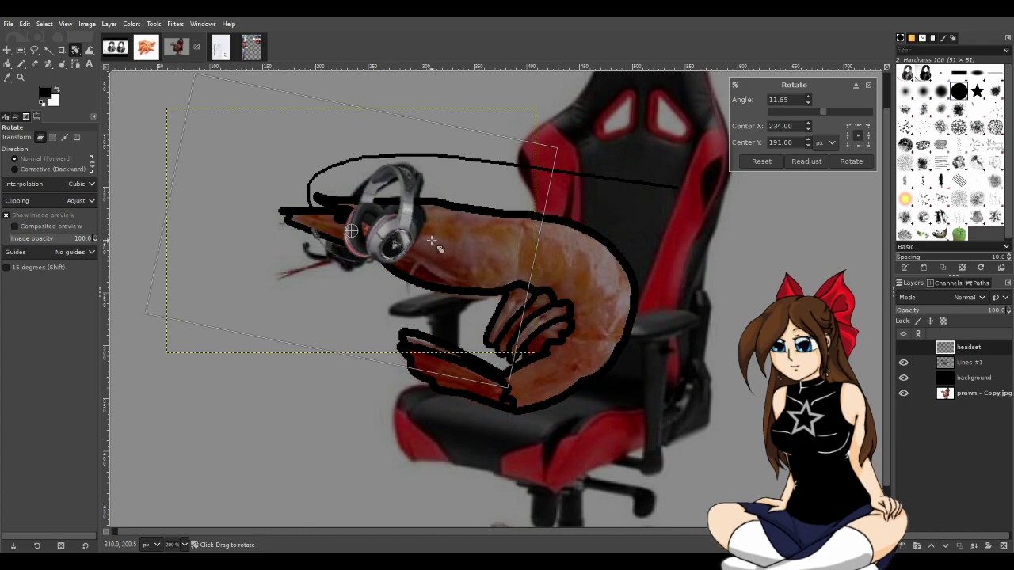
left_click(852, 161)
Scale the rotated headset layer to 400 px wide, keeping its aspect ratio.
key("shift+s")
left_click(479, 247)
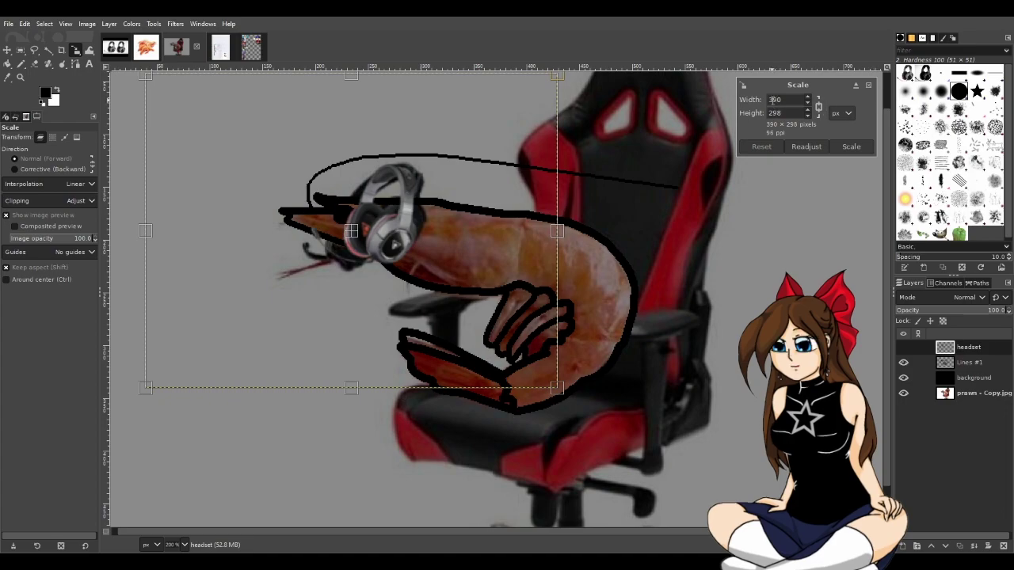
left_click_drag(779, 99, 753, 102)
type("400")
left_click(850, 147)
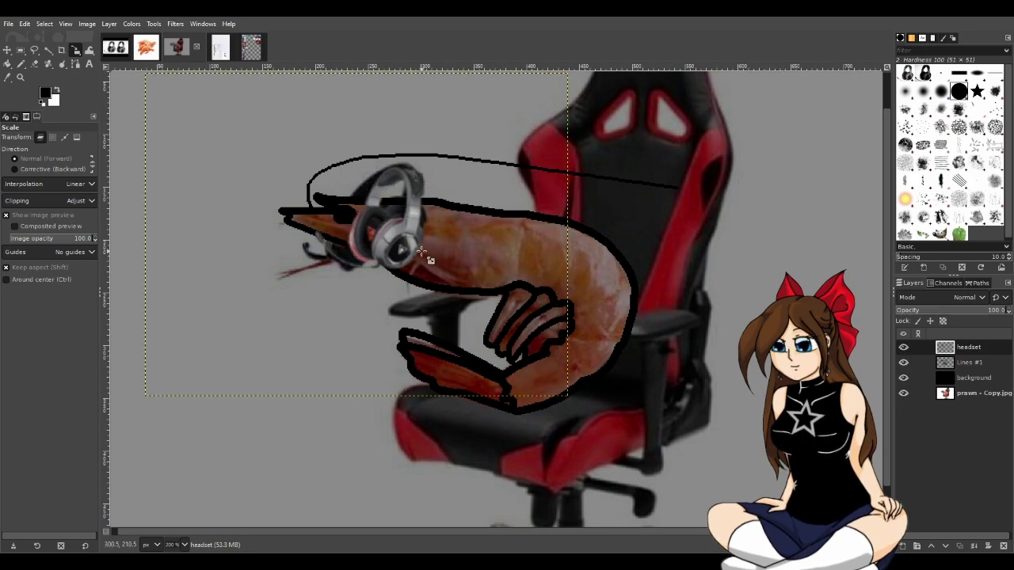
Undo the headset layer's last enlargement, its rotation, its move and its preceding size reduction.
key("ctrl+z")
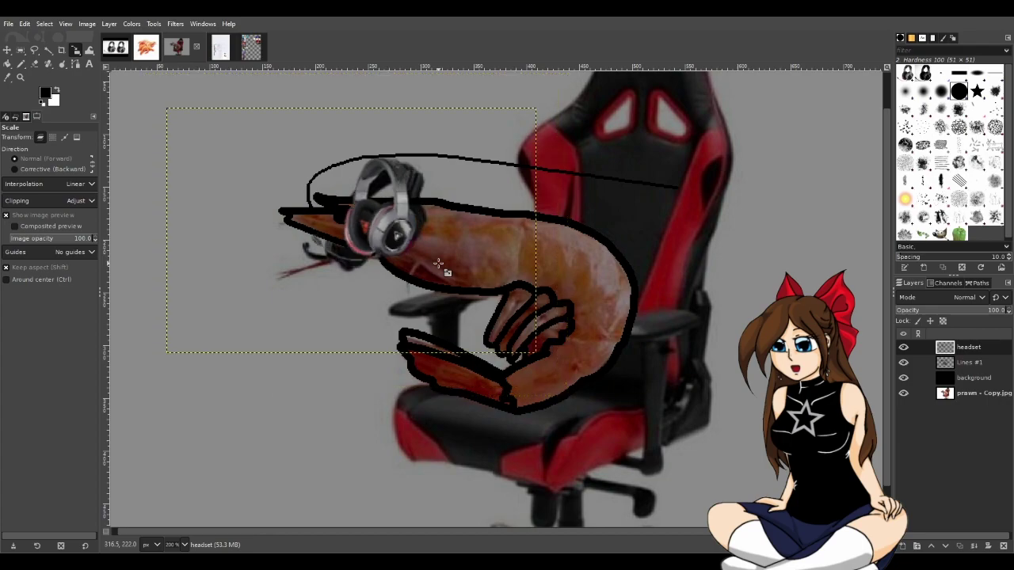
key("ctrl+z")
key("ctrl+z")
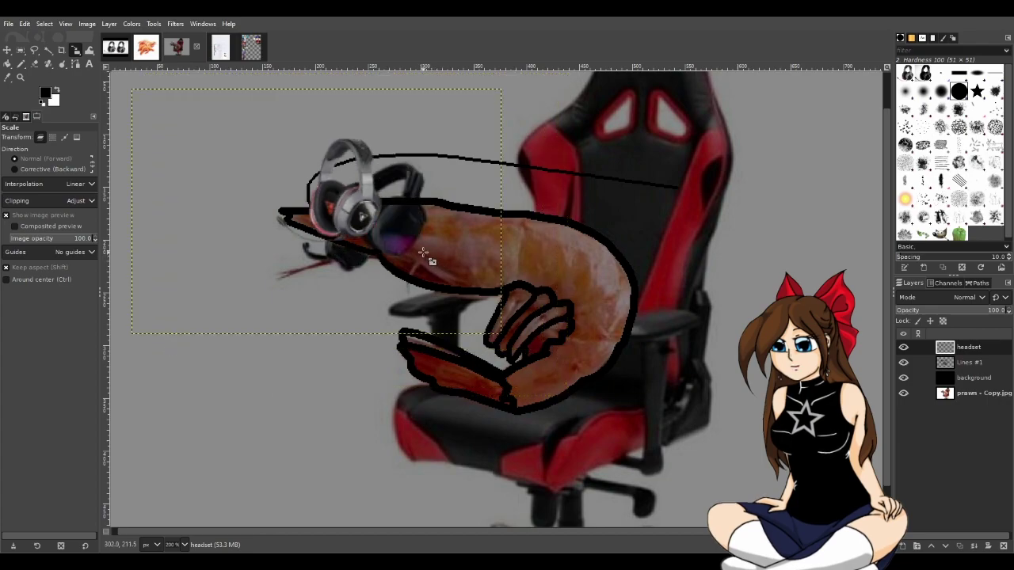
key("ctrl+z")
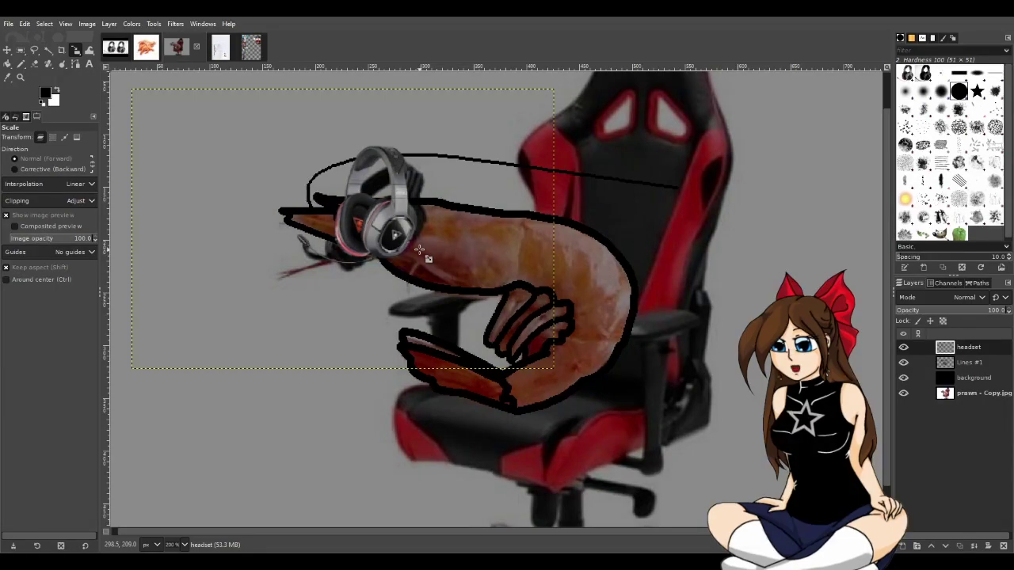
Rotate the headset layer clockwise by about 13.5 degrees around its centre to follow the tilt of the prawn's head.
key("shift+r")
left_click(419, 252)
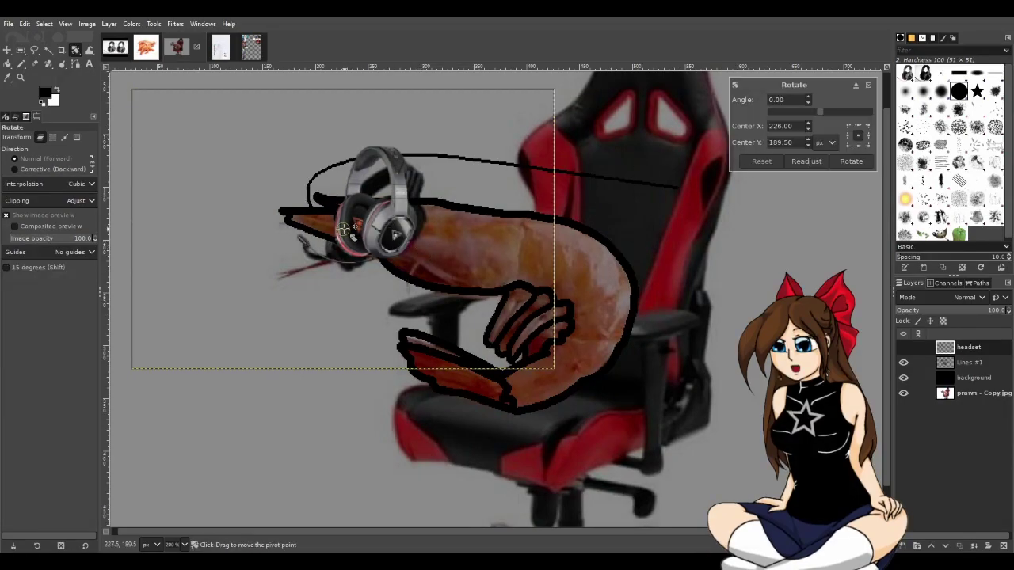
left_click_drag(395, 150, 413, 163)
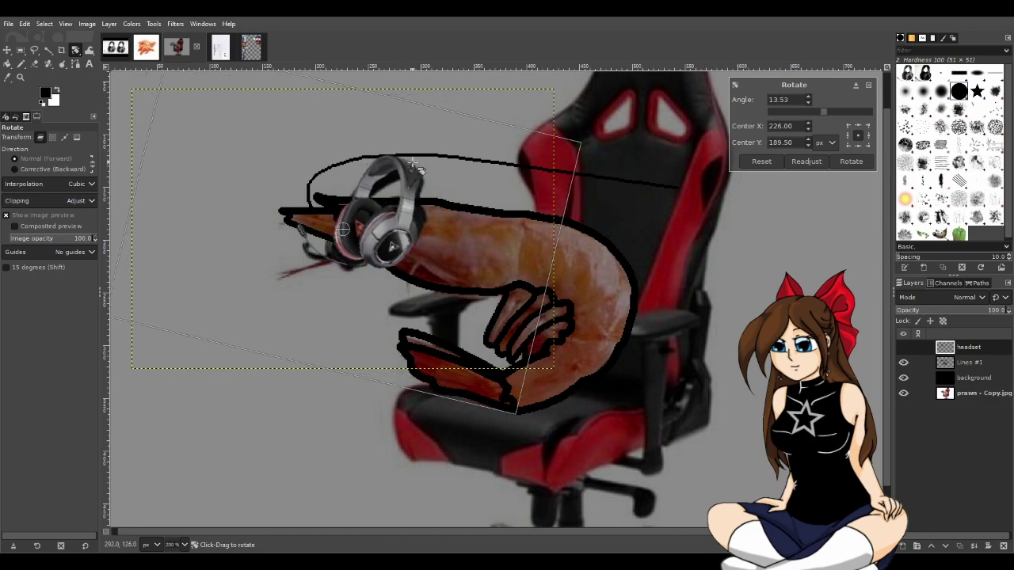